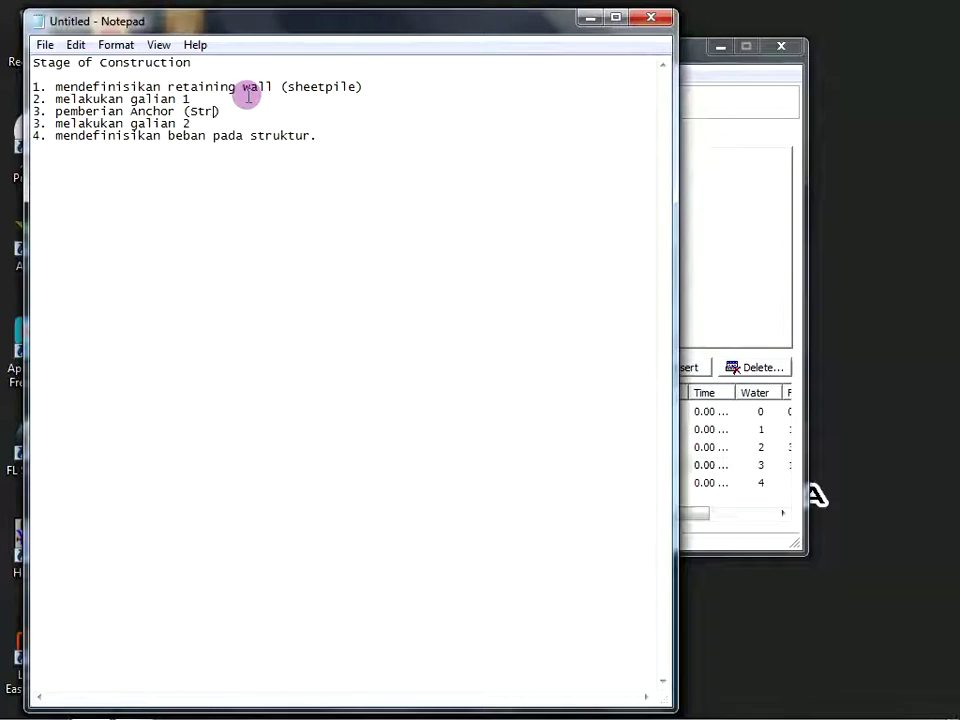
- Renumber the last two construction stages in the list as 4 (melakukan galian 2) and 5 (mendefinisikan beban pada struktur)
{"action": "double_click", "coordinate": [37, 123]}
{"action": "key", "text": "BackSpace"}
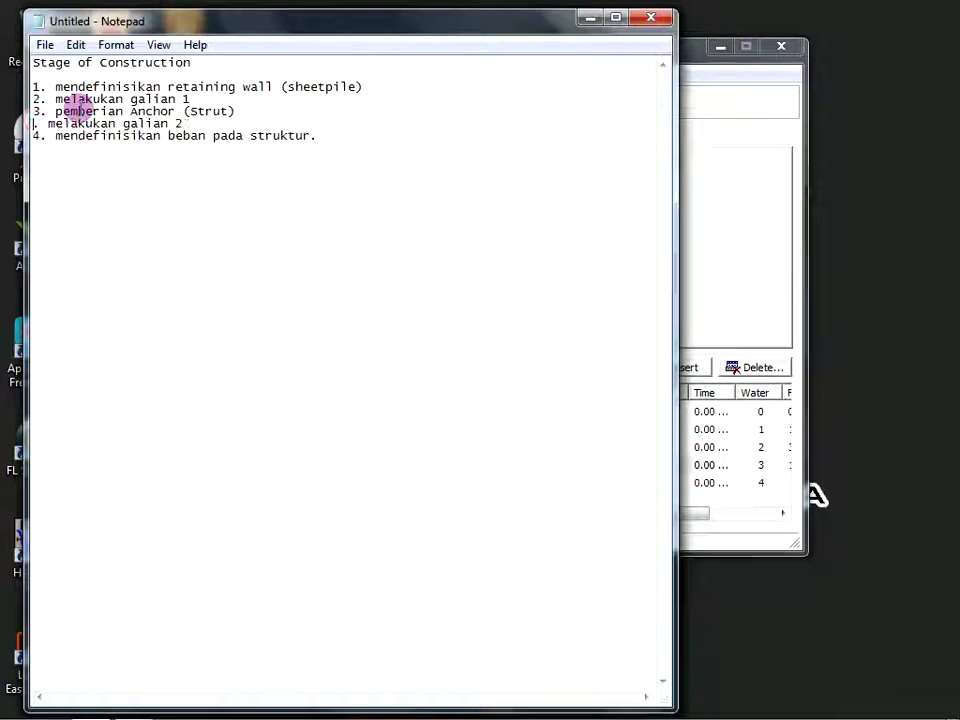
{"action": "type", "text": "4"}
{"action": "double_click", "coordinate": [36, 135]}
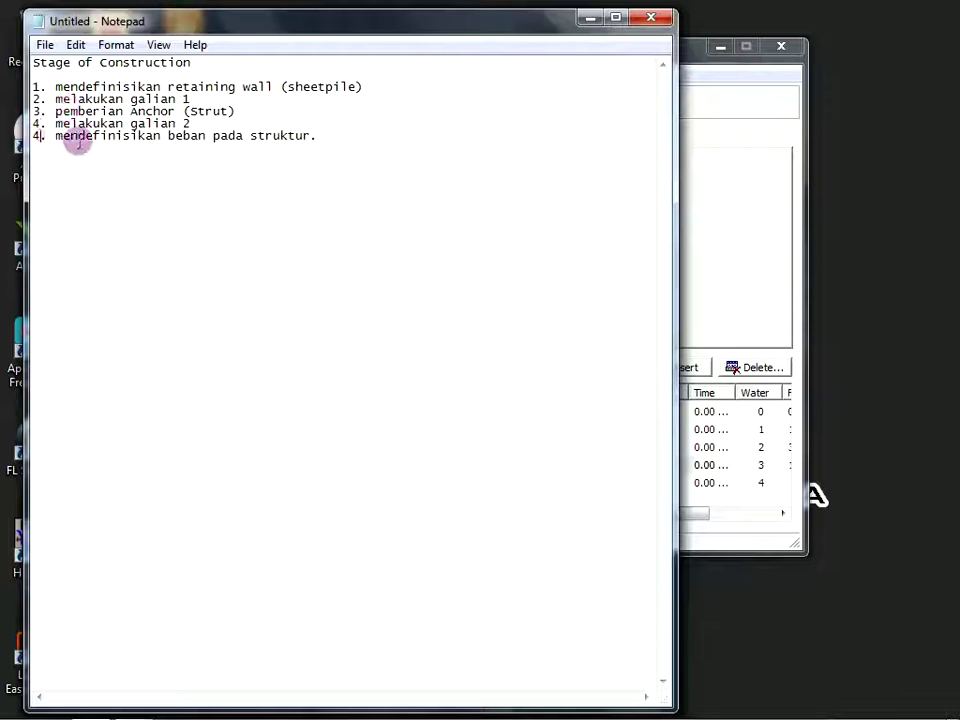
{"action": "key", "text": "BackSpace"}
{"action": "type", "text": "5"}
{"action": "key", "text": "Left"}
{"action": "key", "text": "Left"}
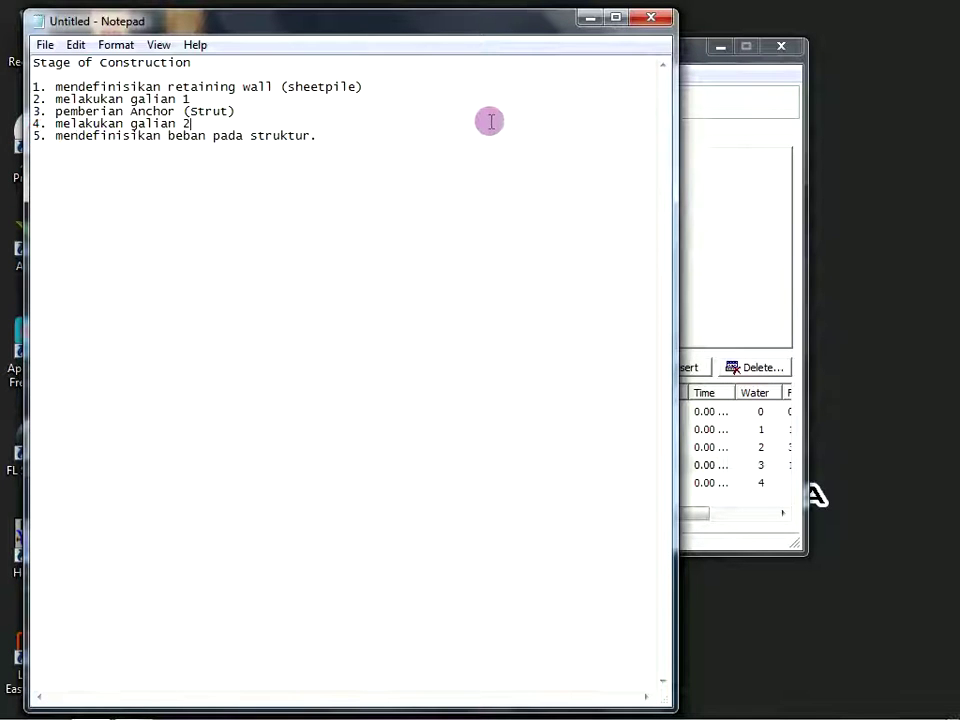
- Minimize the Notepad notes and save the Sheetpile.plx project in Plaxis Calculations
{"action": "left_click", "coordinate": [589, 20]}
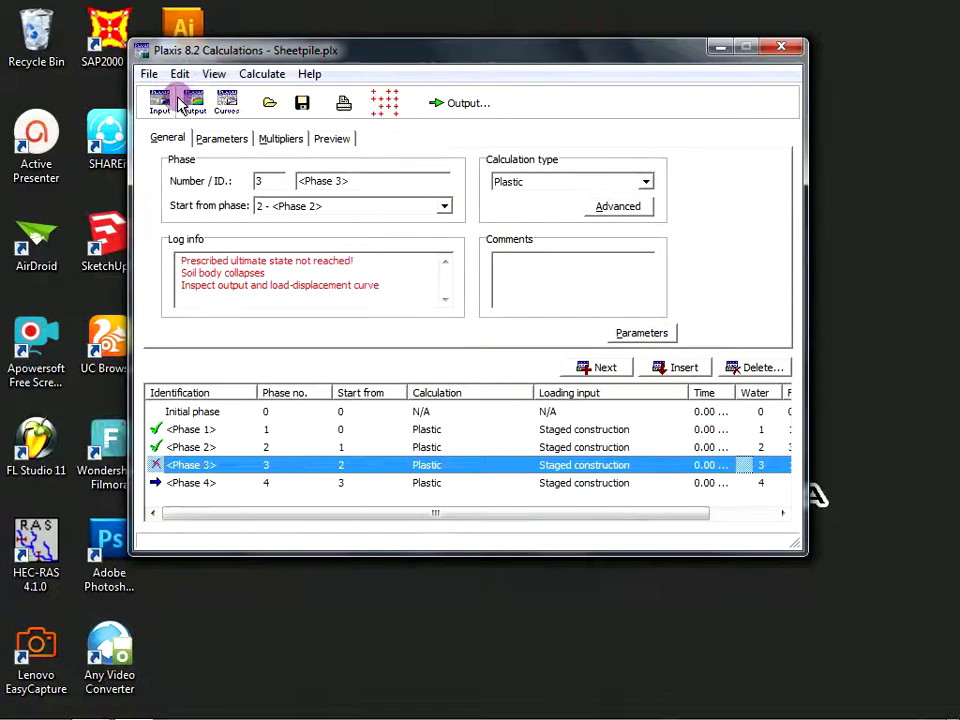
{"action": "left_click", "coordinate": [149, 74]}
{"action": "mouse_move", "coordinate": [180, 74]}
{"action": "mouse_move", "coordinate": [149, 76]}
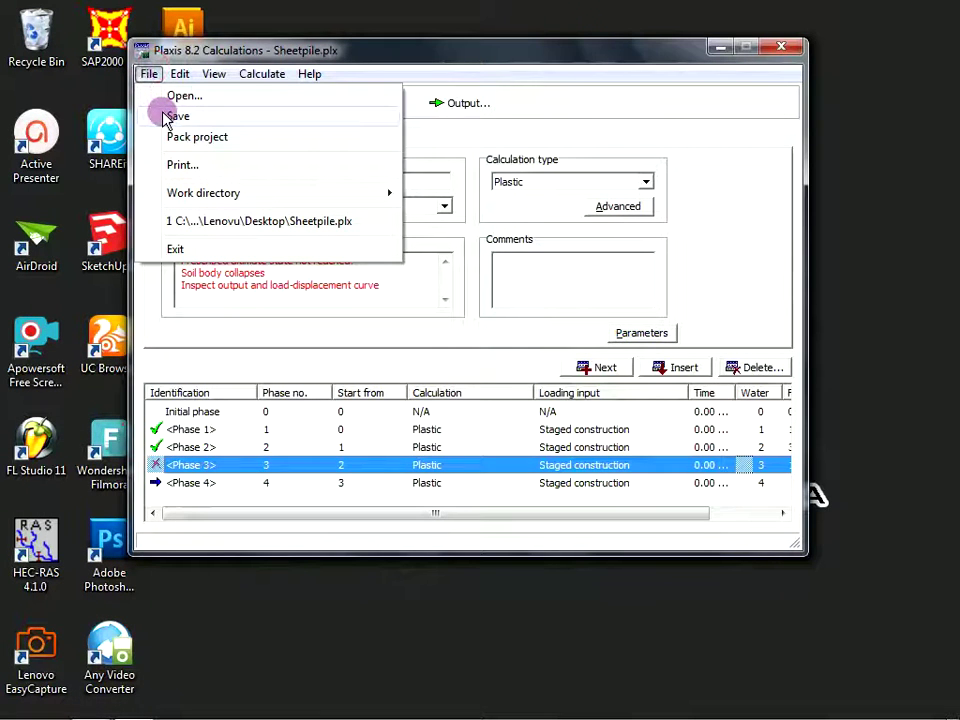
{"action": "left_click", "coordinate": [170, 117]}
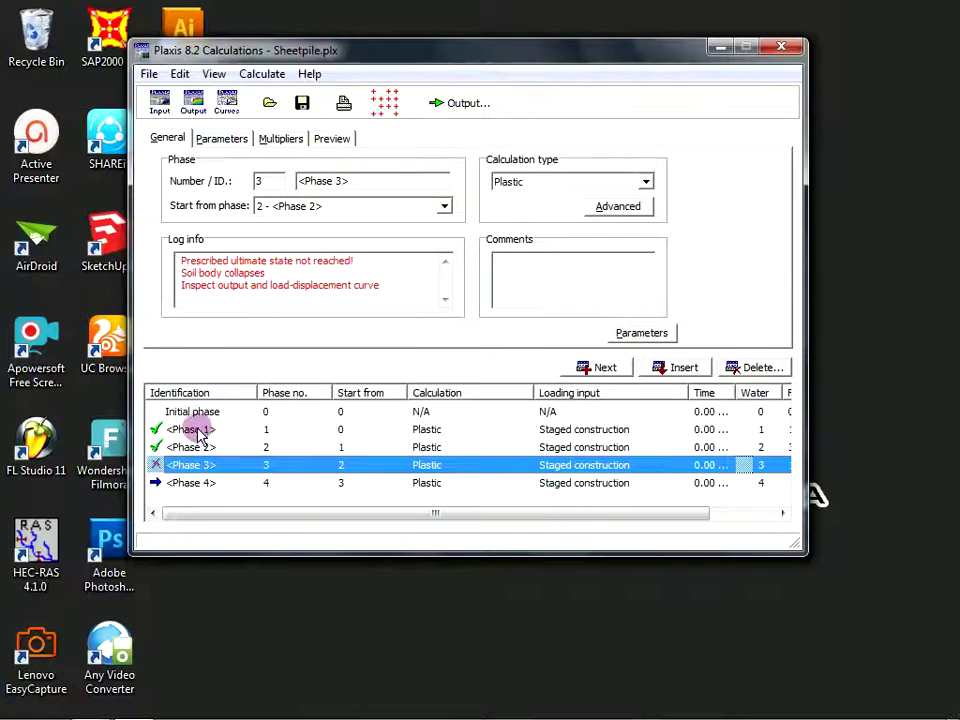
- Close the Plaxis Calculations window and open the Sheetpile project from the desktop in Plaxis Input
{"action": "left_click", "coordinate": [191, 412]}
{"action": "left_click", "coordinate": [196, 429]}
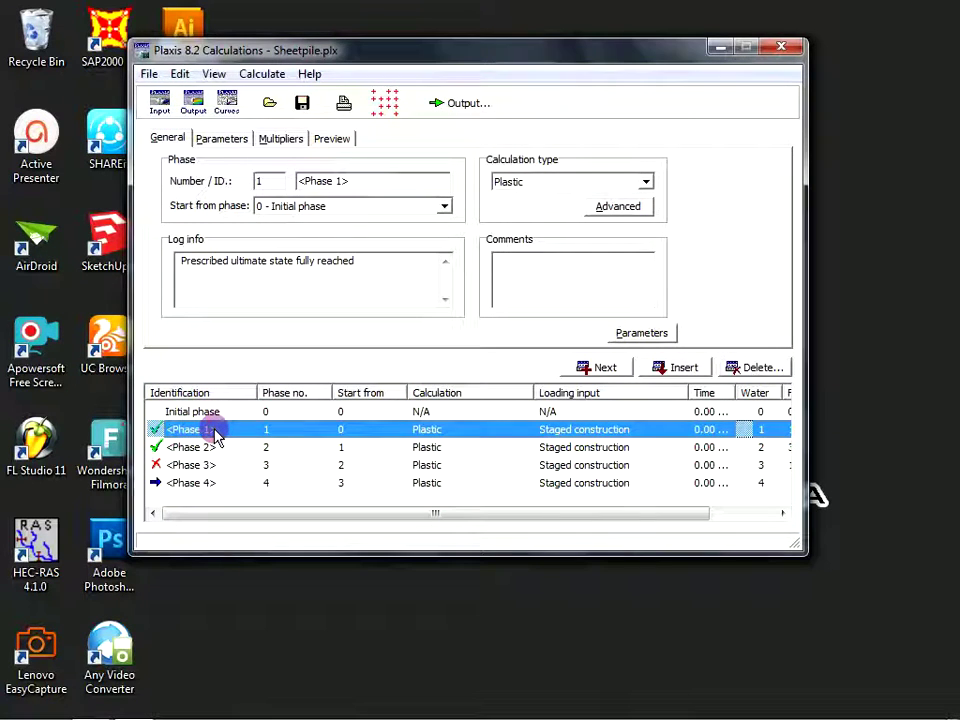
{"action": "left_click", "coordinate": [781, 47]}
{"action": "left_click", "coordinate": [410, 436]}
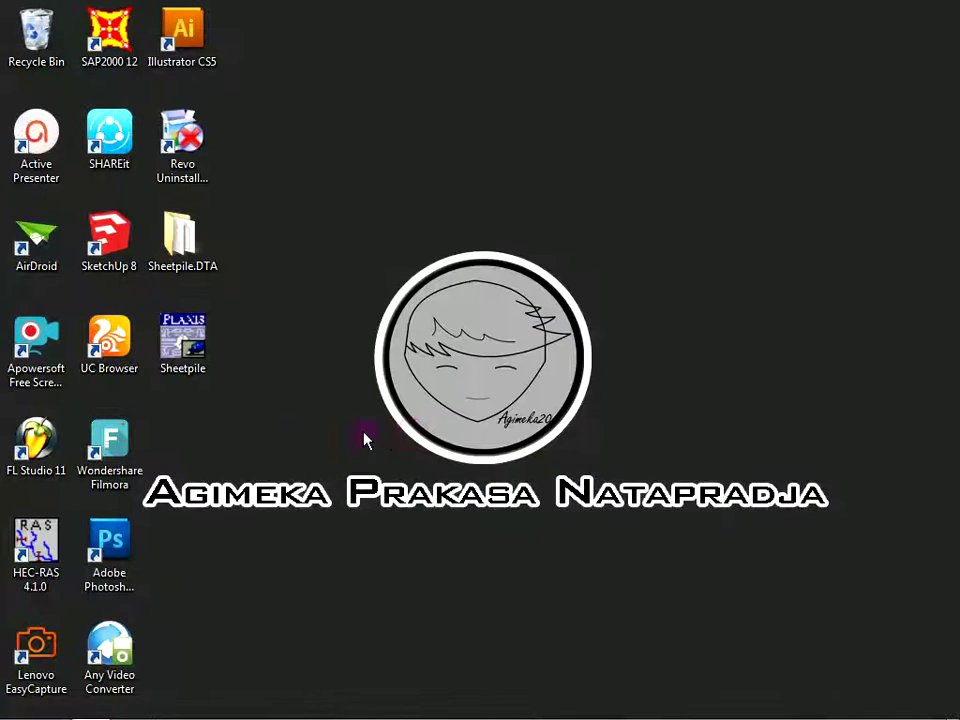
{"action": "double_click", "coordinate": [182, 338]}
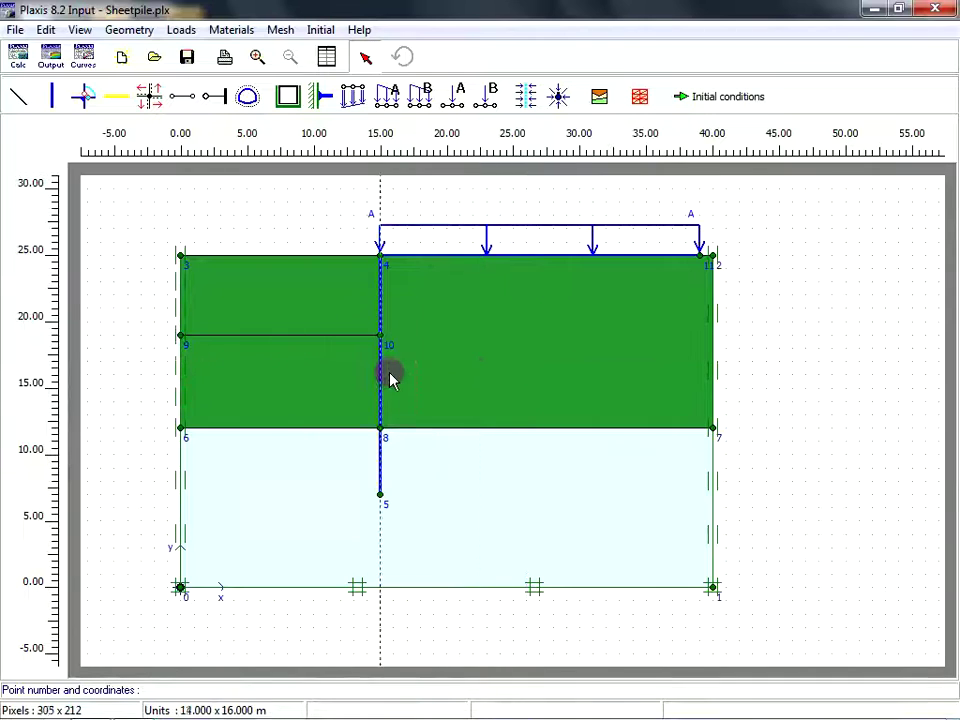
{"action": "double_click", "coordinate": [480, 347]}
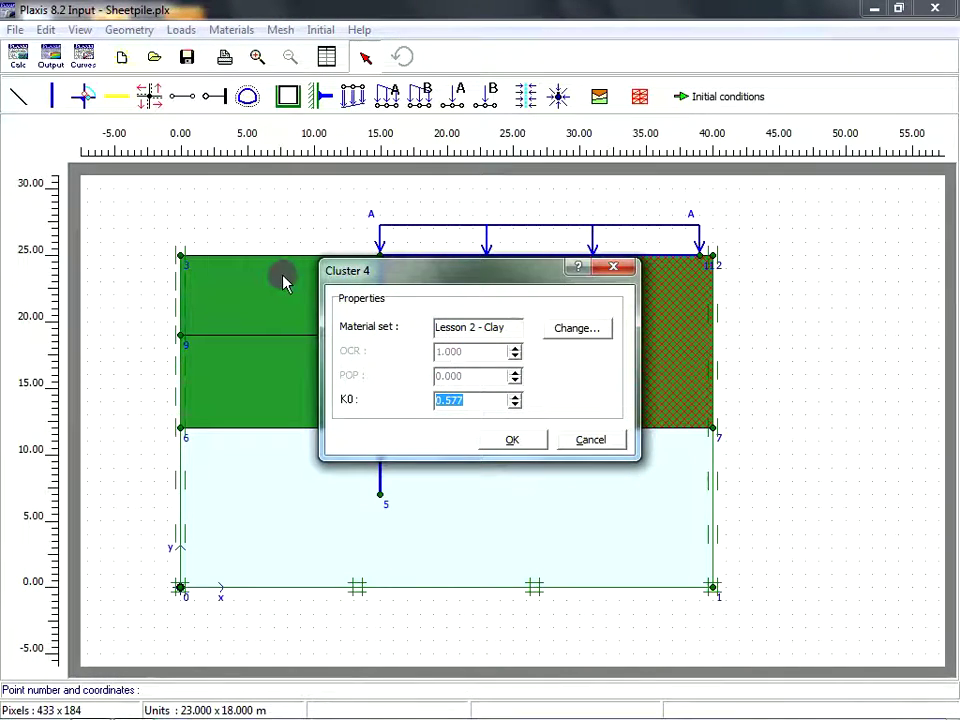
{"action": "left_click", "coordinate": [560, 333]}
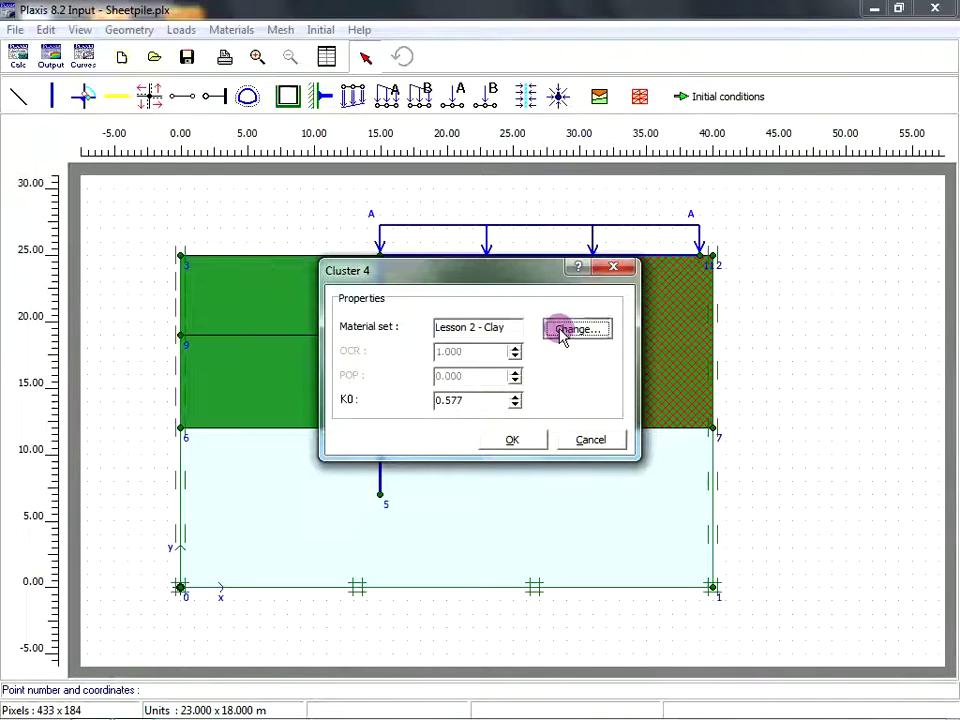
{"action": "left_click", "coordinate": [466, 322]}
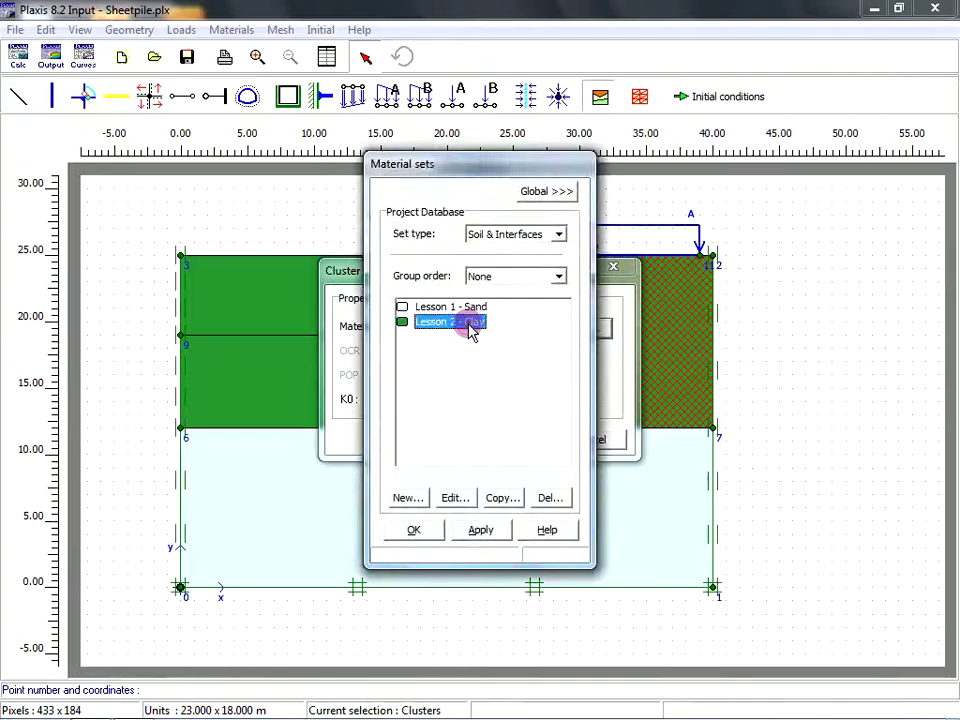
{"action": "left_click", "coordinate": [455, 498]}
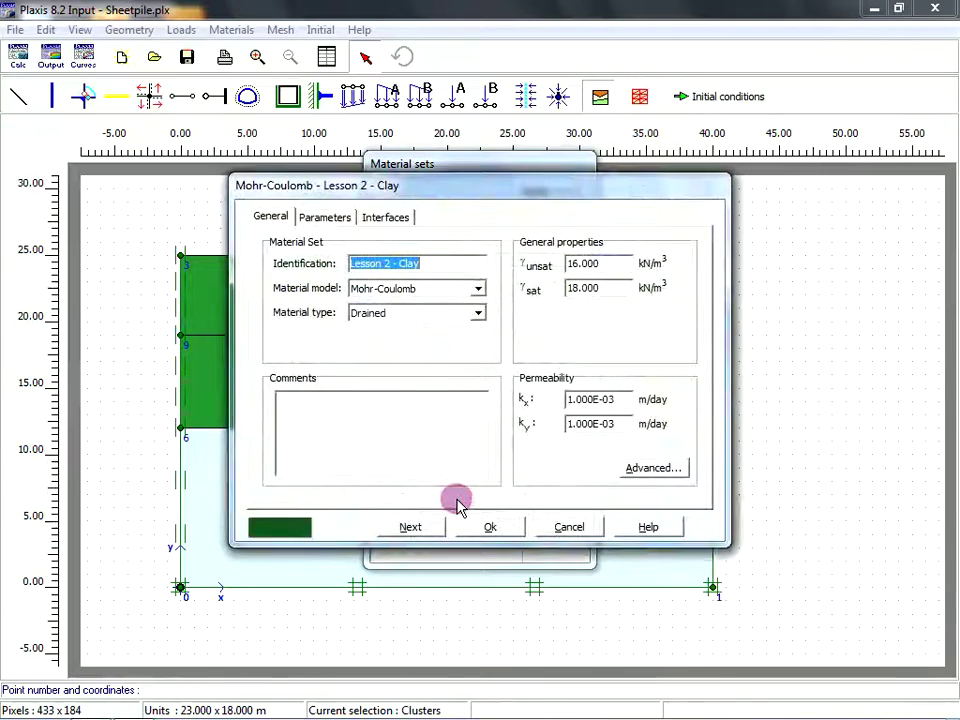
{"action": "left_click", "coordinate": [478, 314]}
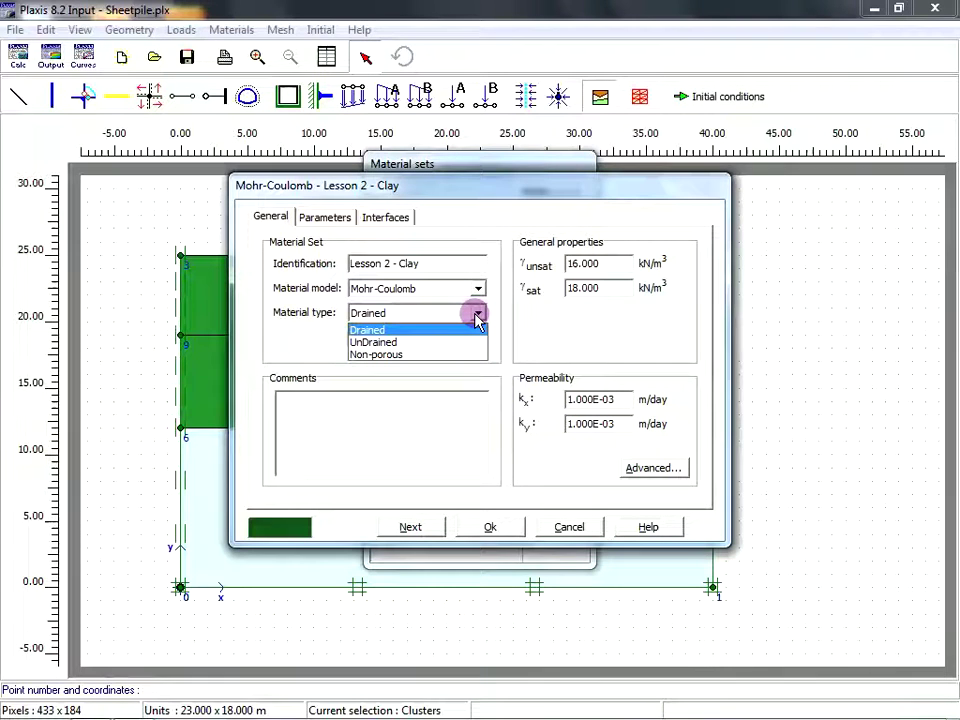
{"action": "left_click", "coordinate": [426, 342]}
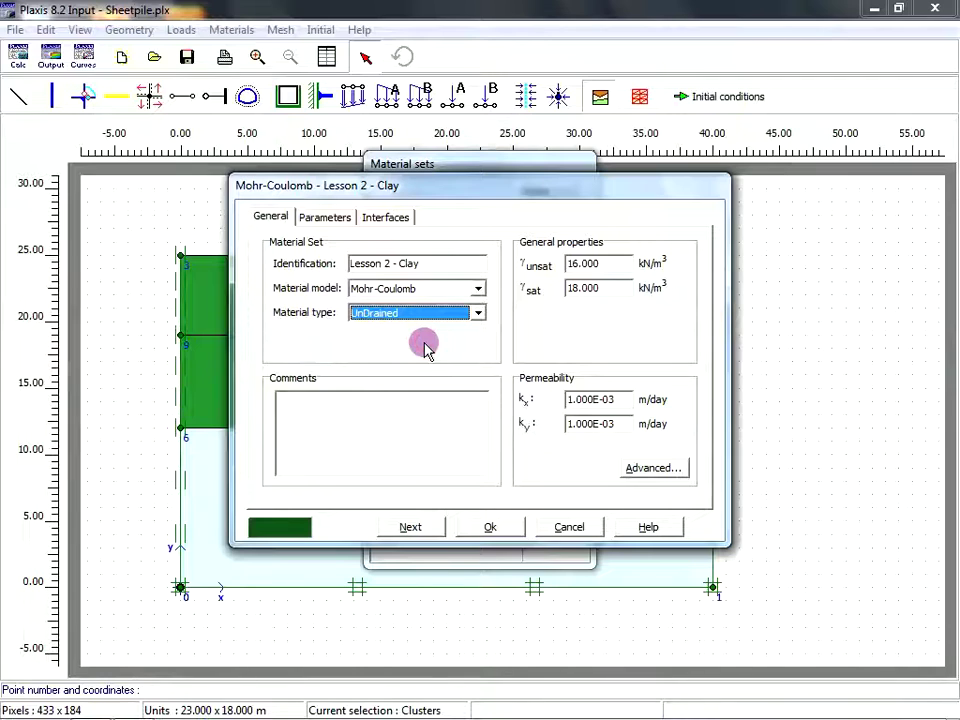
{"action": "left_click", "coordinate": [580, 527]}
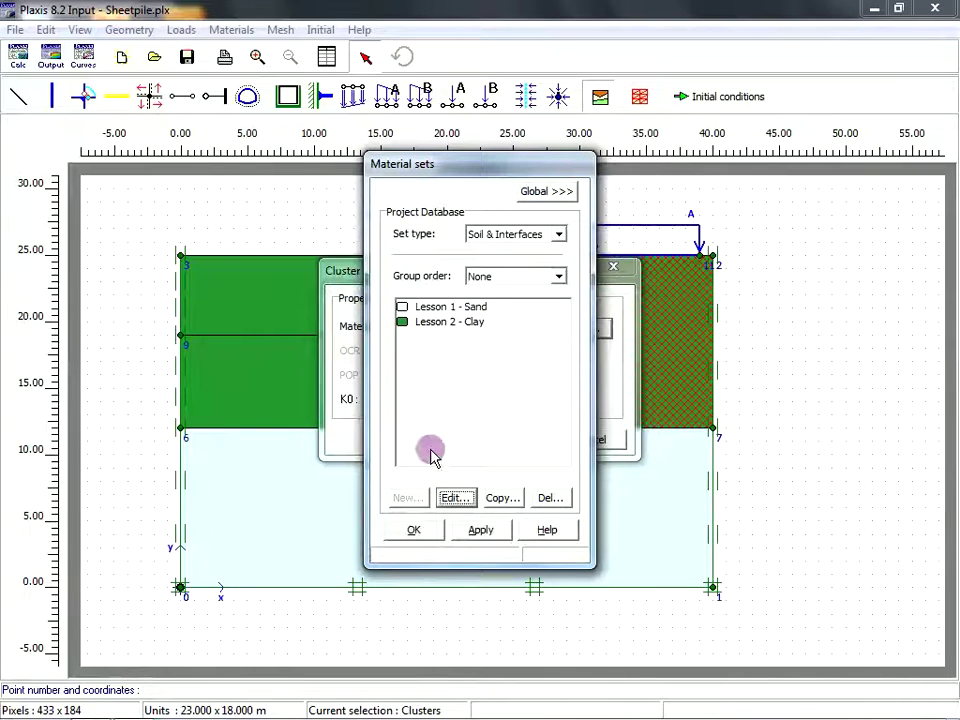
{"action": "left_click", "coordinate": [419, 530]}
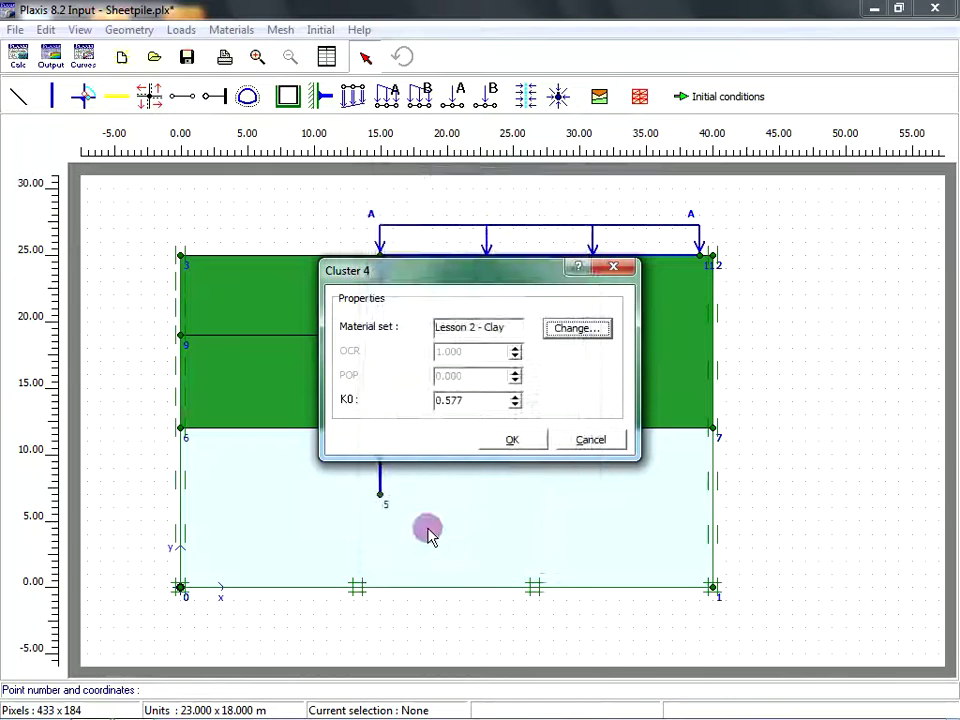
{"action": "left_click", "coordinate": [576, 441]}
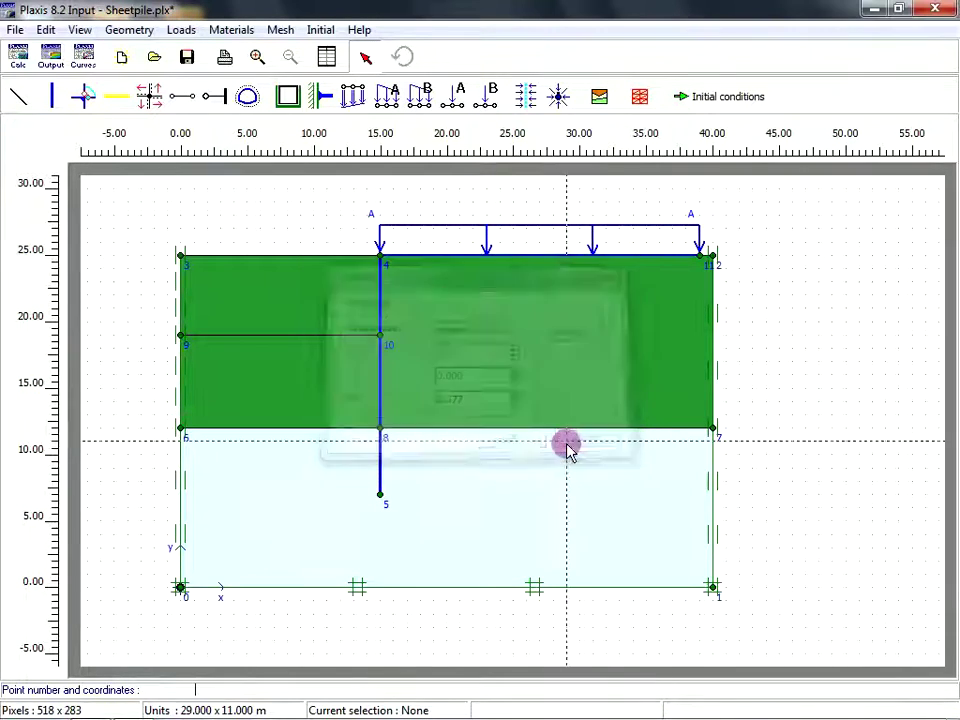
- Edit the Lesson 2 - Clay material set from the large upper soil cluster behind the wall and set its material type to UnDrained
{"action": "double_click", "coordinate": [533, 341]}
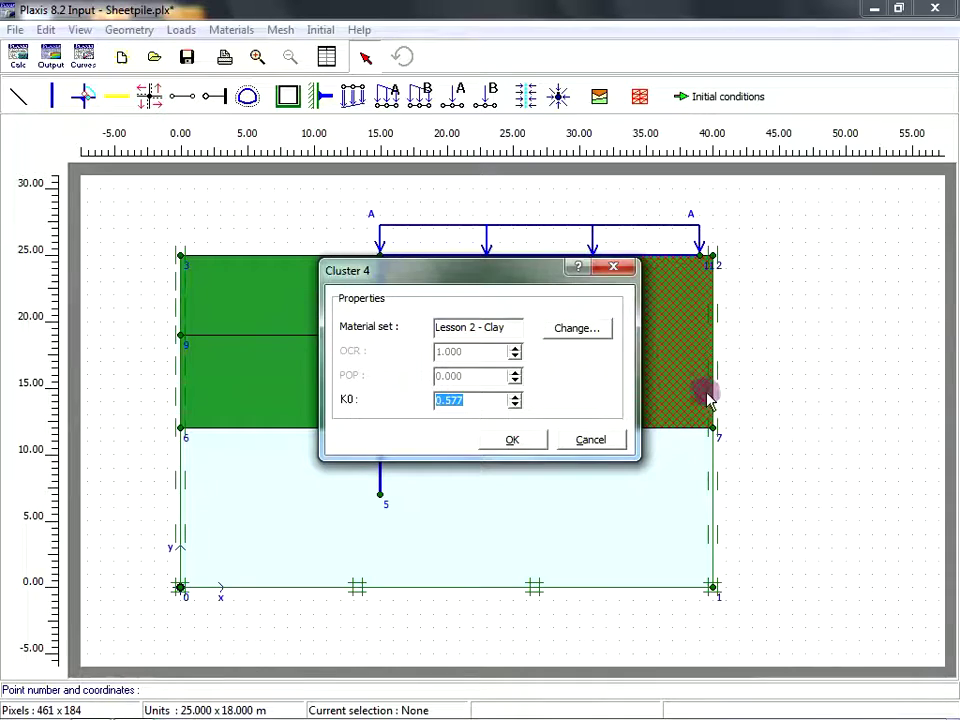
{"action": "left_click", "coordinate": [570, 335]}
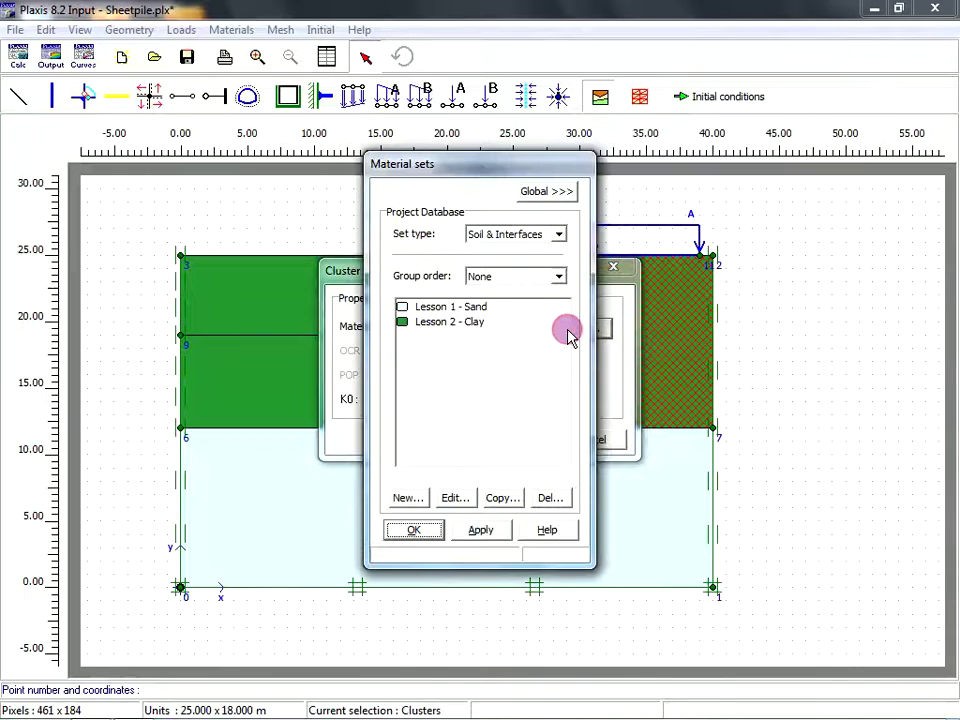
{"action": "left_click", "coordinate": [485, 323]}
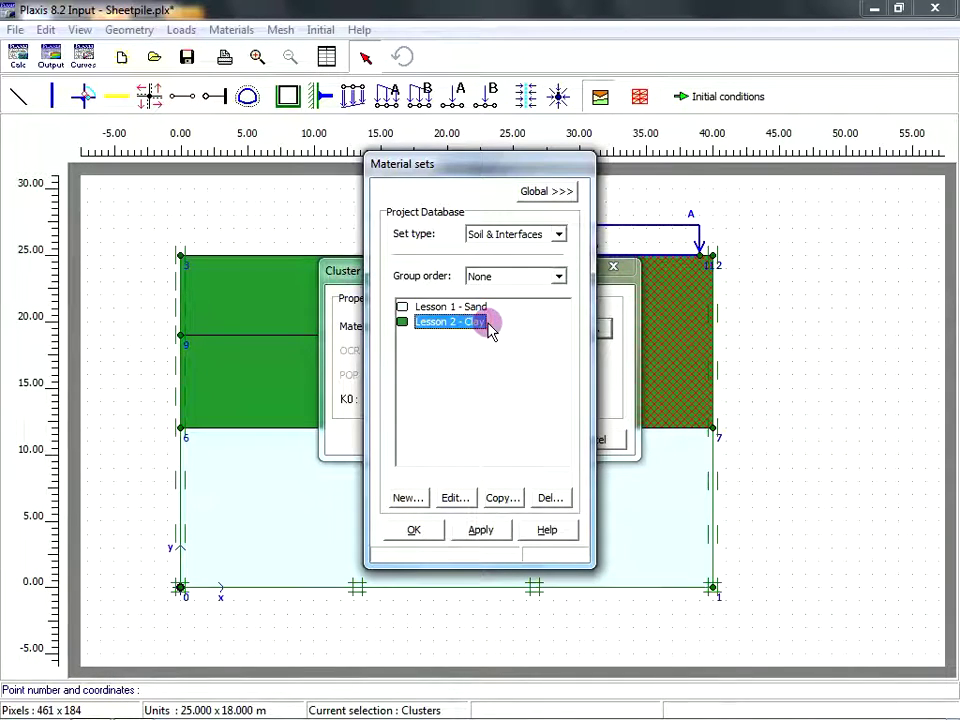
{"action": "left_click", "coordinate": [455, 499]}
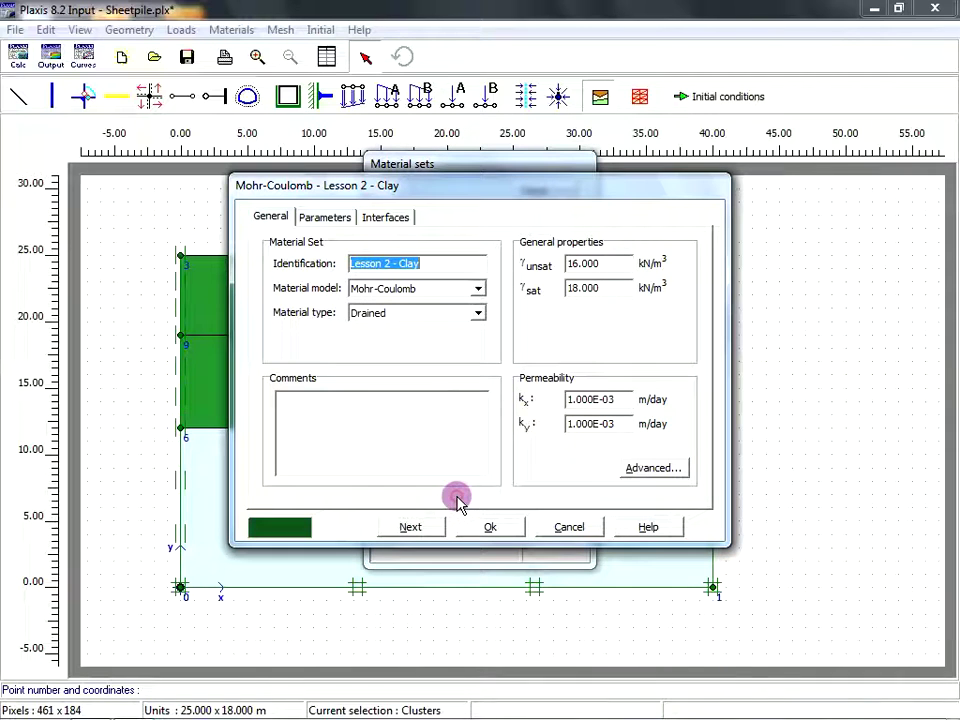
{"action": "left_click", "coordinate": [466, 318]}
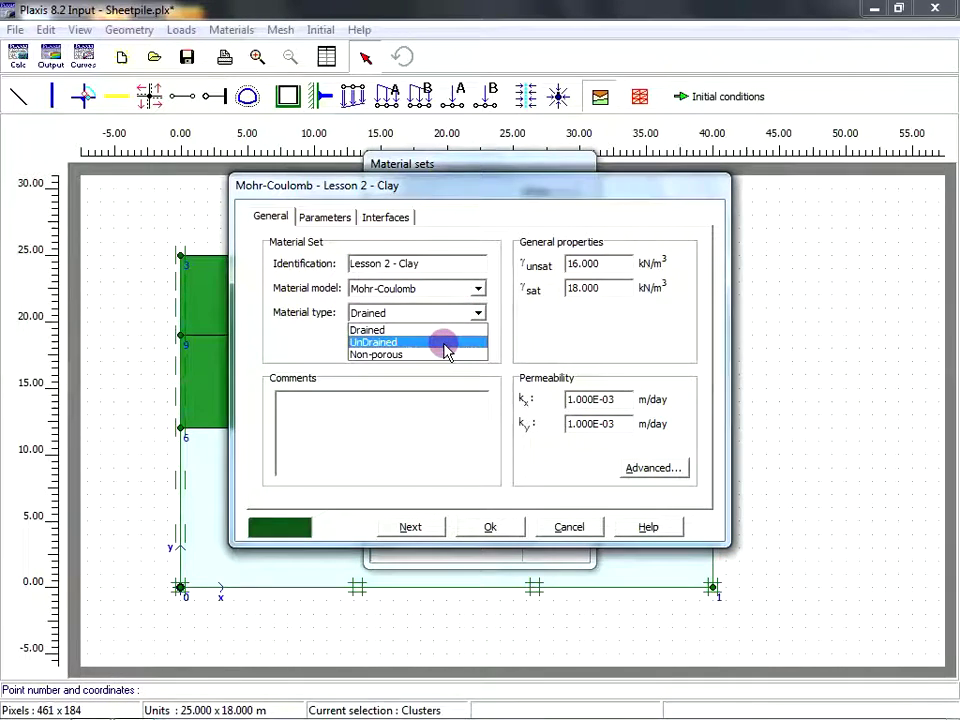
{"action": "left_click", "coordinate": [446, 344]}
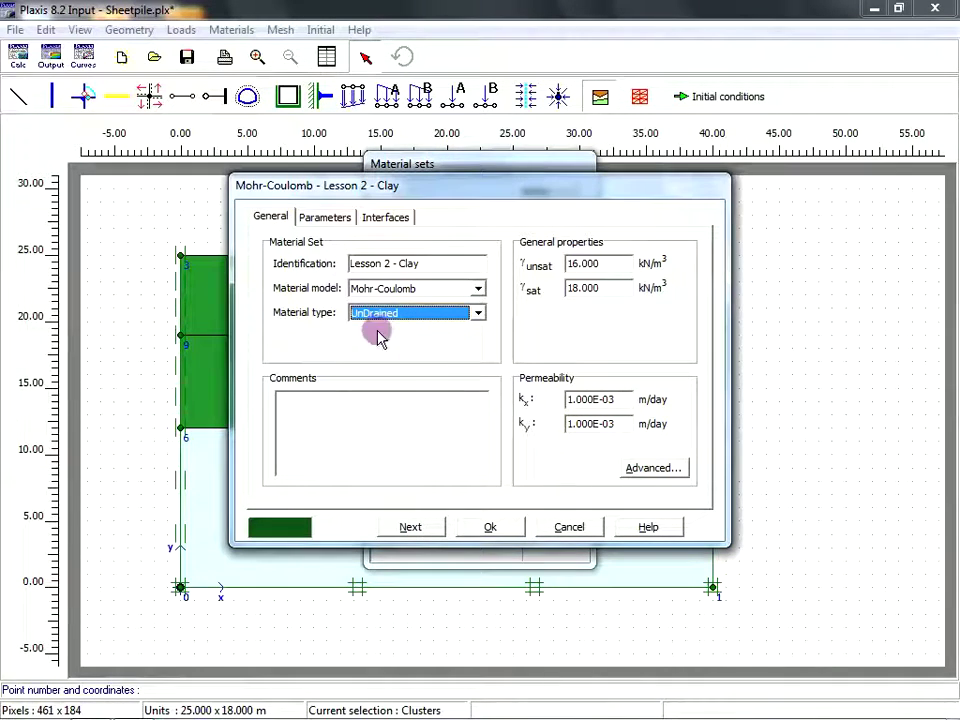
- Set the clay's cohesion to 55 kN/m² and its friction angle phi to 35°, and accept the material and cluster settings
{"action": "left_click", "coordinate": [336, 218]}
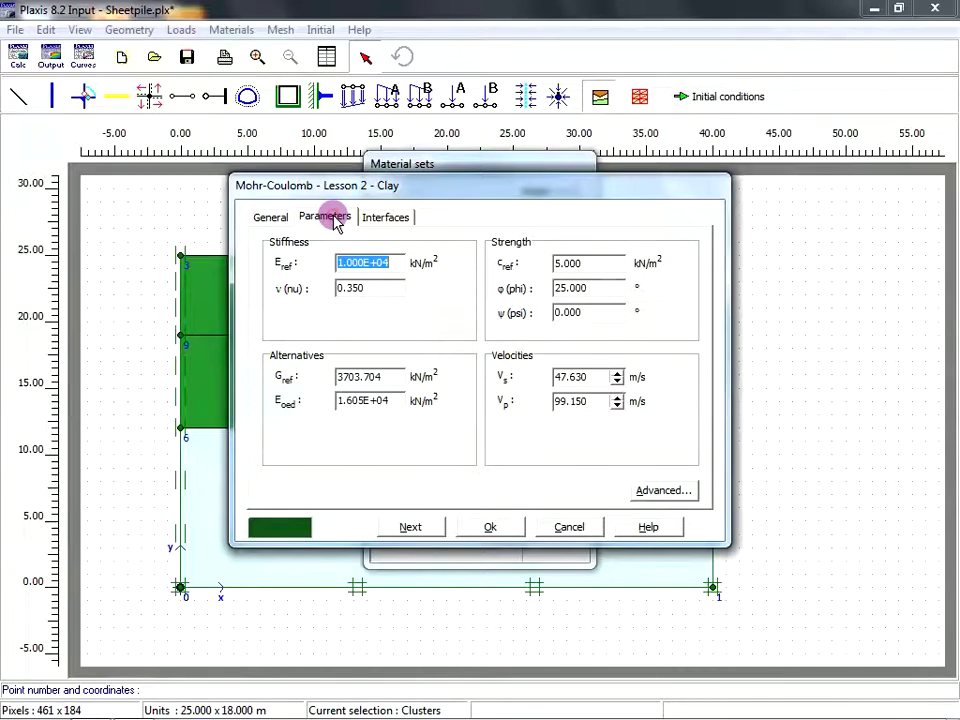
{"action": "left_click", "coordinate": [556, 263]}
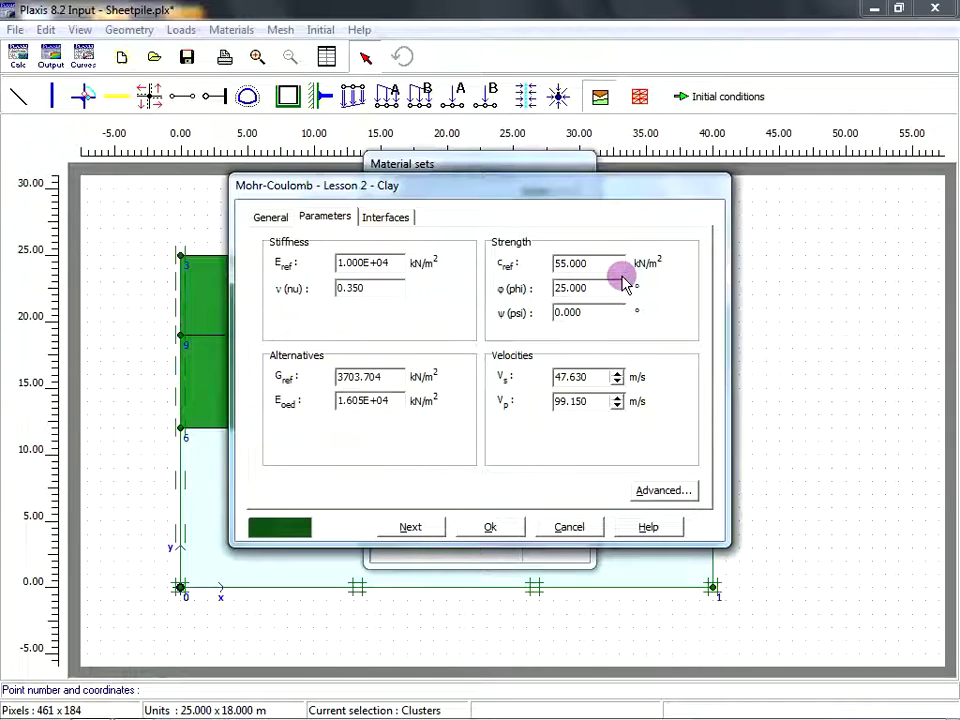
{"action": "double_click", "coordinate": [563, 288]}
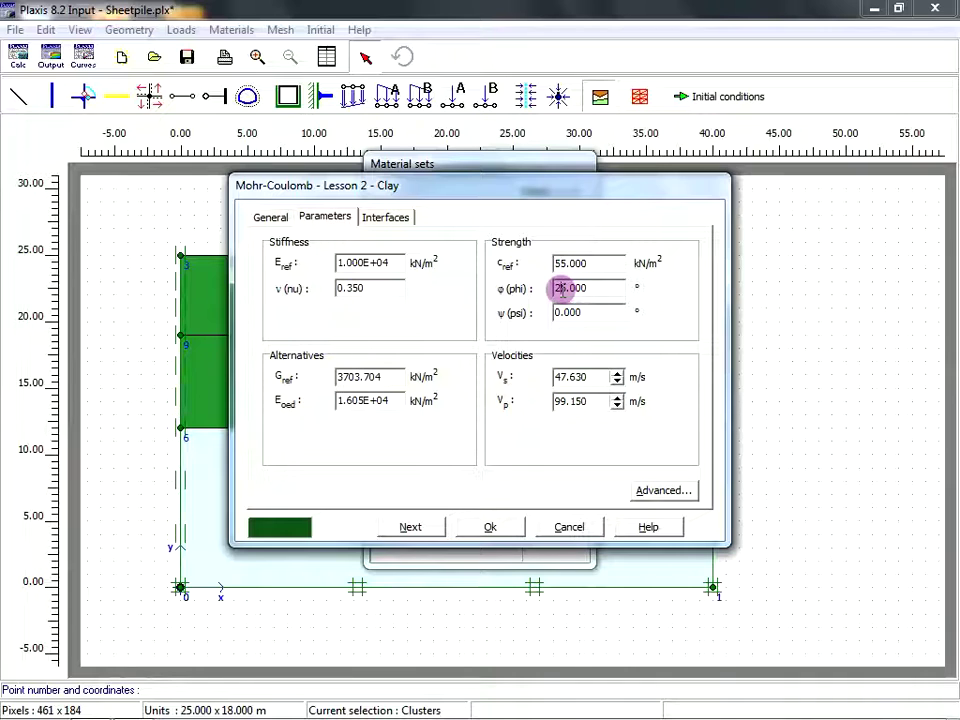
{"action": "key", "text": "BackSpace"}
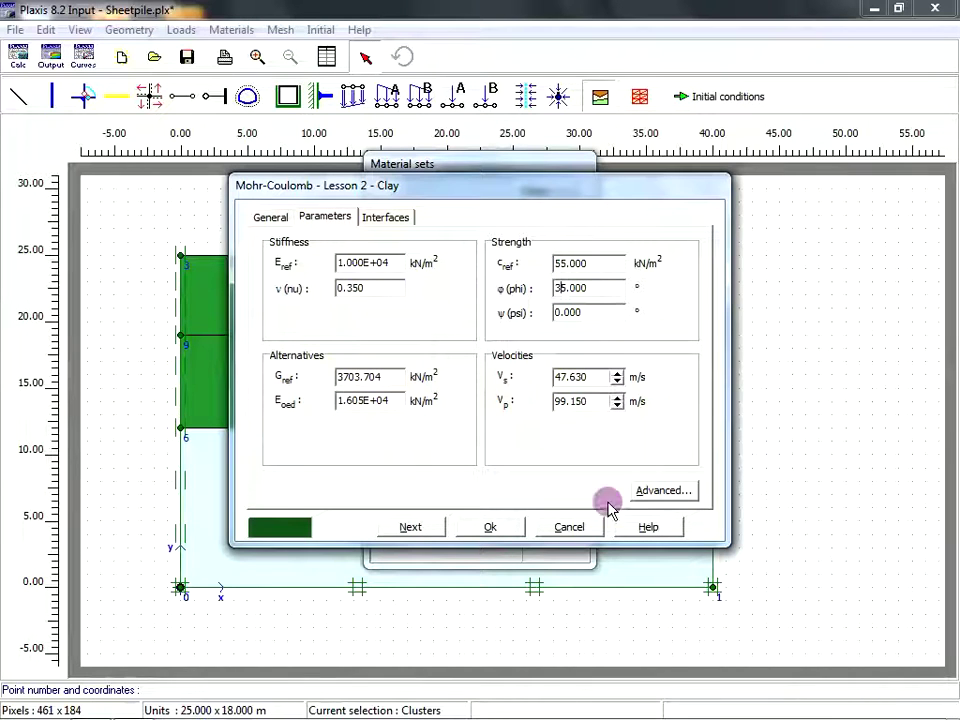
{"action": "left_click", "coordinate": [487, 529]}
{"action": "left_click", "coordinate": [487, 529]}
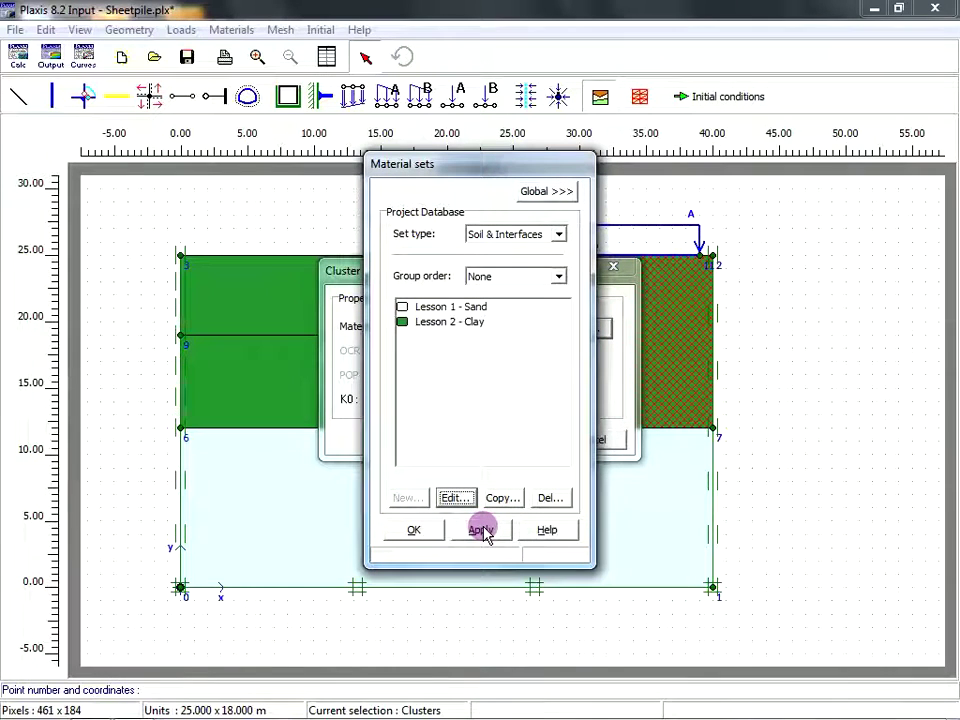
{"action": "left_click", "coordinate": [482, 531]}
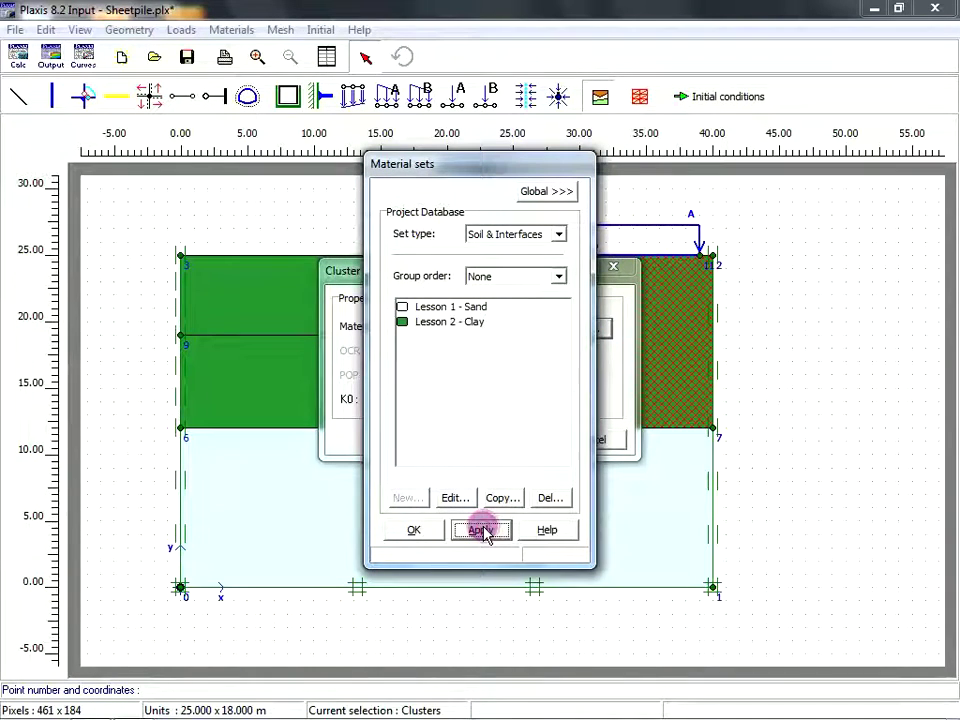
{"action": "left_click", "coordinate": [428, 530]}
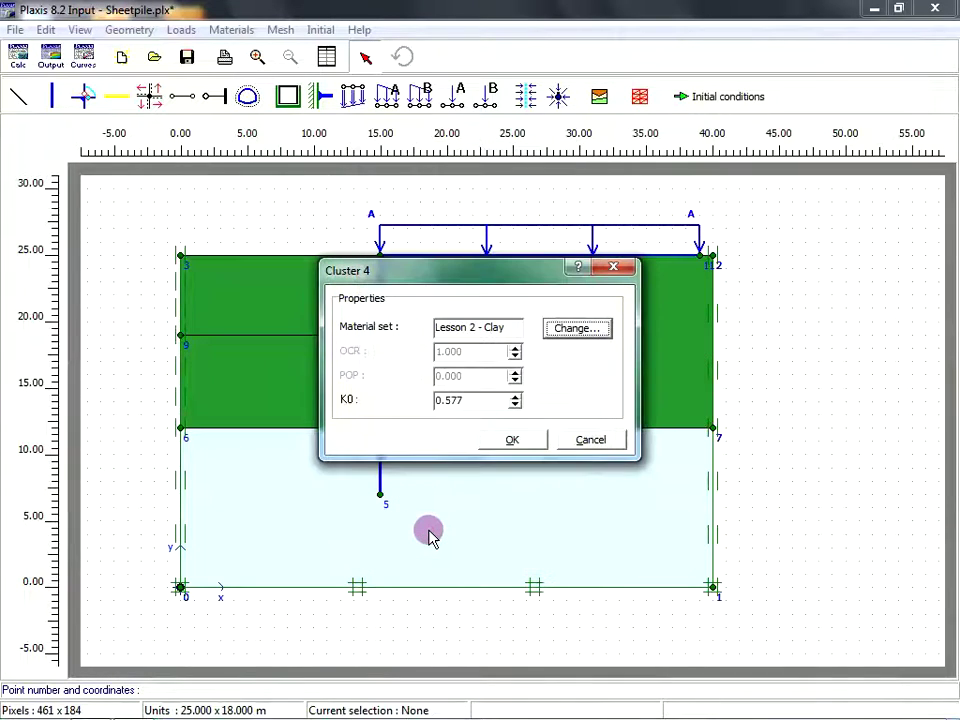
{"action": "left_click", "coordinate": [512, 440]}
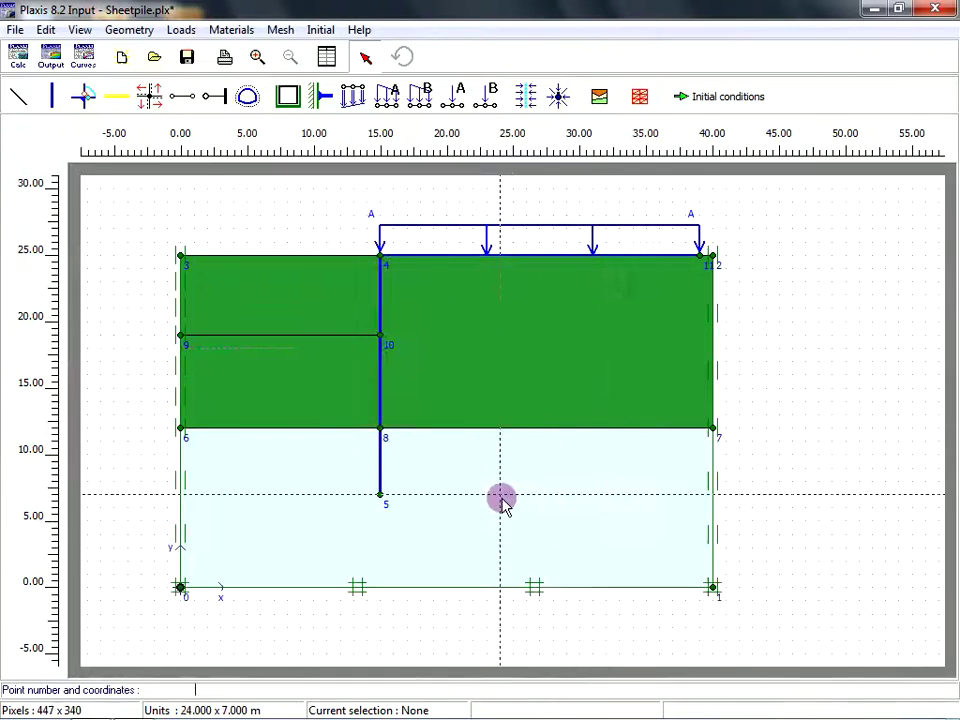
- Edit the Lesson 1 - Sand material set from the lower soil cluster and set its material type to UnDrained
{"action": "double_click", "coordinate": [502, 505]}
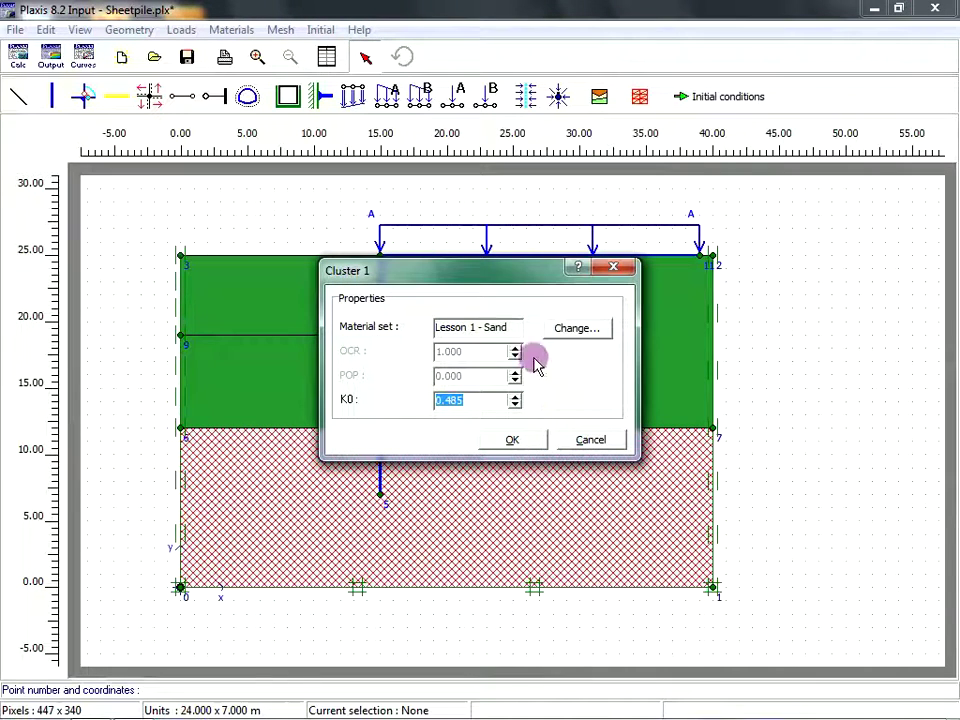
{"action": "double_click", "coordinate": [482, 327]}
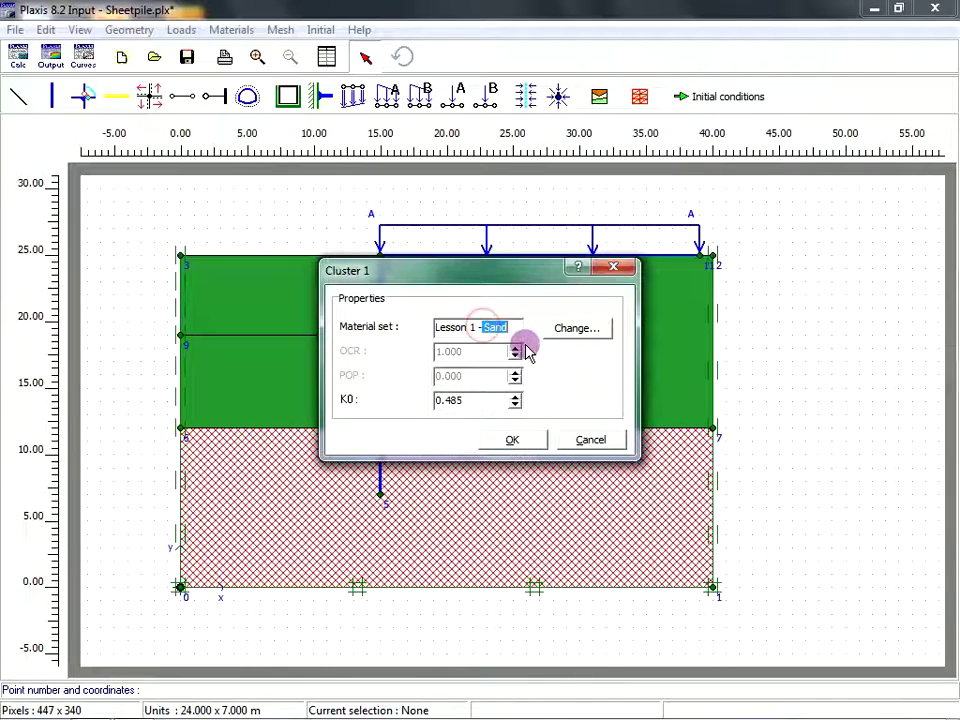
{"action": "left_click", "coordinate": [580, 334]}
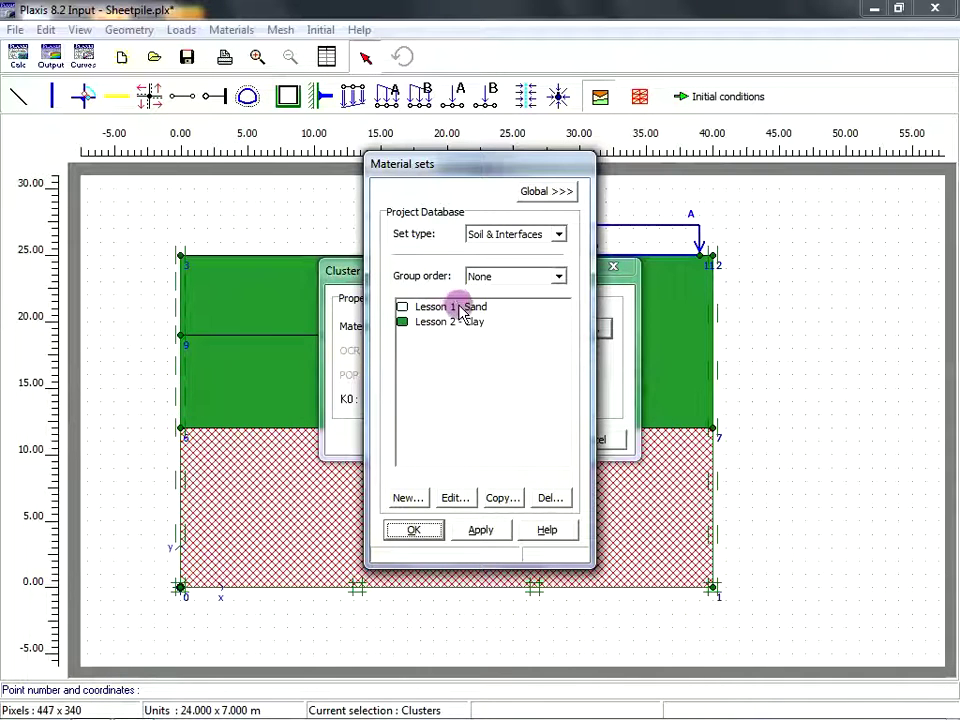
{"action": "left_click", "coordinate": [460, 311]}
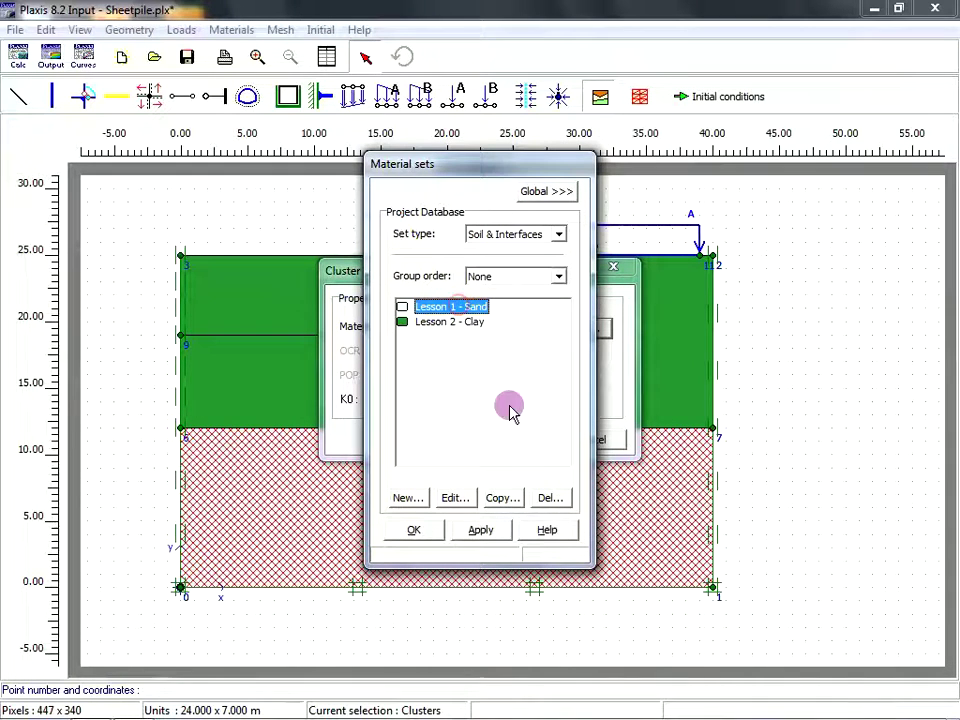
{"action": "left_click", "coordinate": [455, 498]}
{"action": "left_click", "coordinate": [390, 315]}
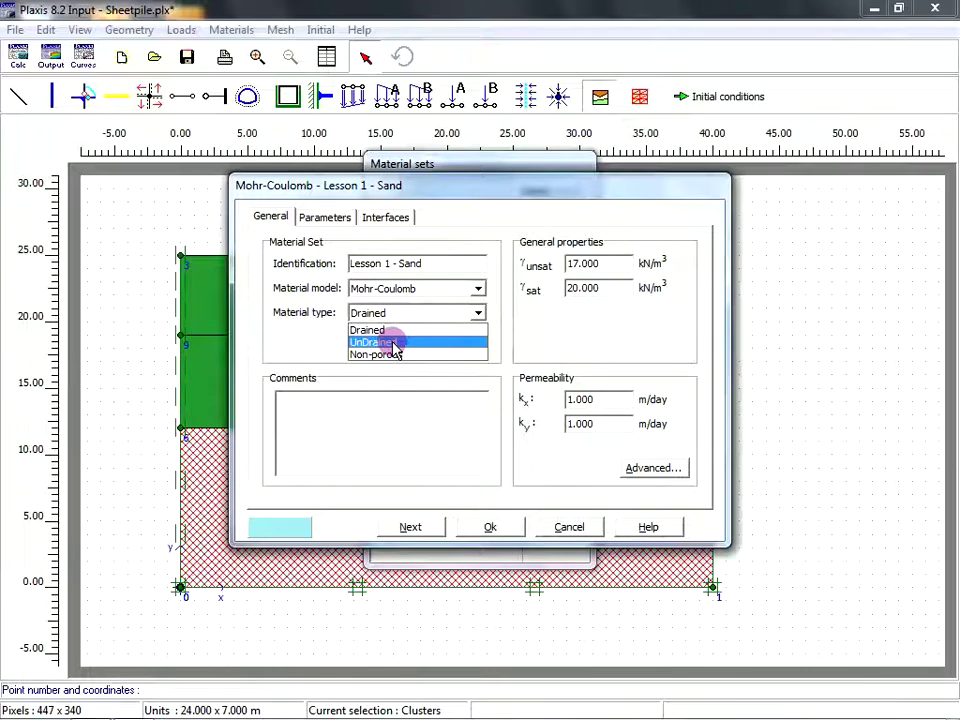
{"action": "left_click", "coordinate": [394, 343]}
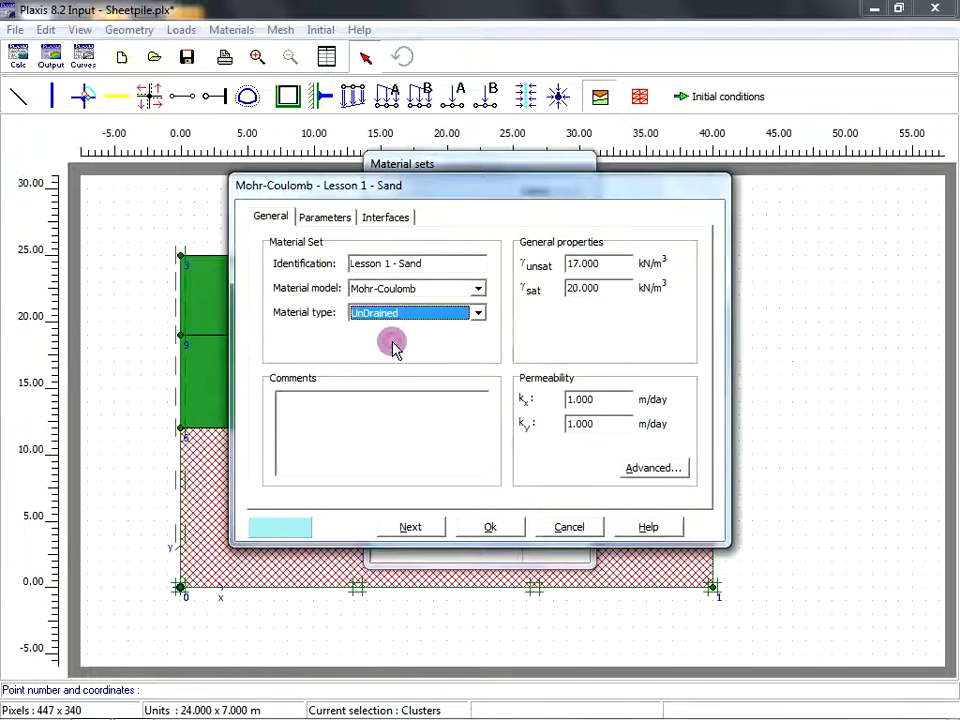
- Set the sand's cohesion to 61 kN/m² and its friction angle phi to 35°, and accept the material and cluster settings
{"action": "left_click", "coordinate": [333, 224]}
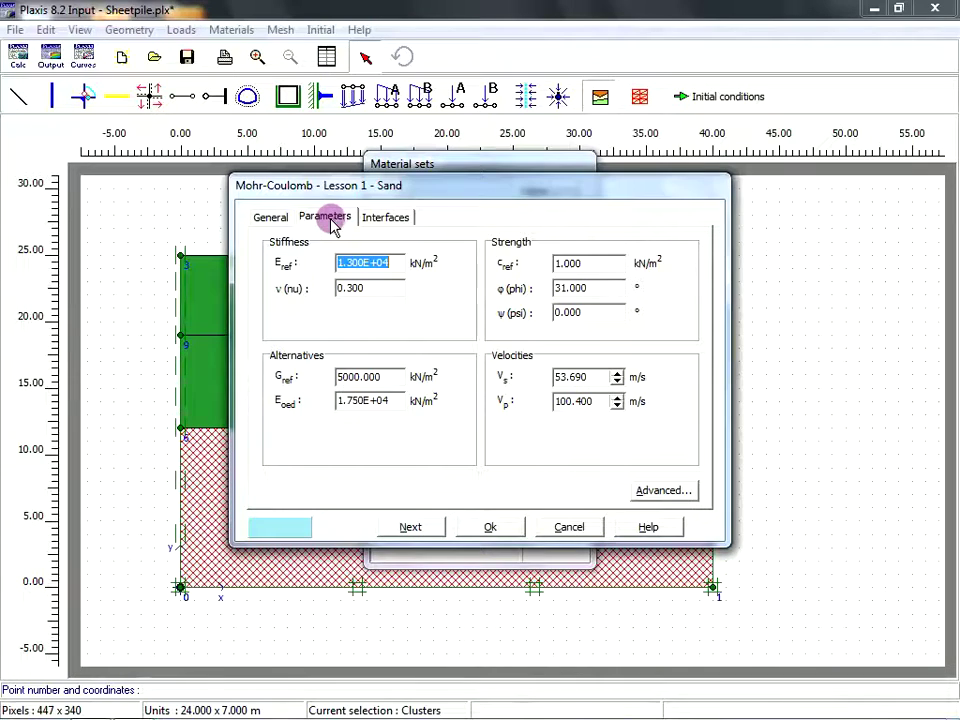
{"action": "left_click", "coordinate": [558, 265]}
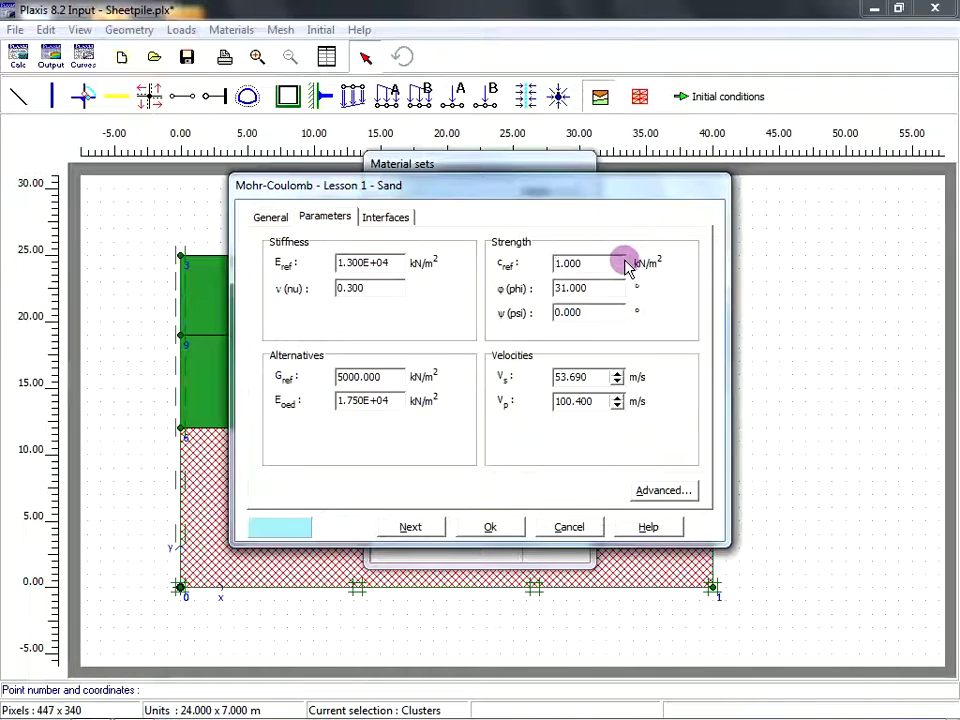
{"action": "left_click", "coordinate": [566, 287]}
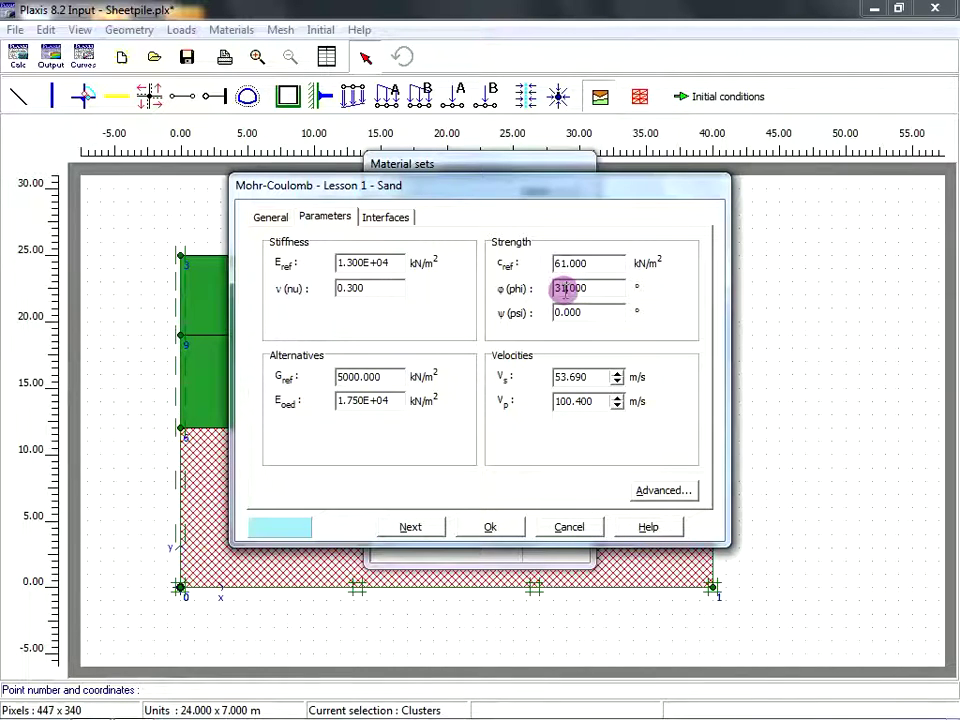
{"action": "left_click", "coordinate": [594, 287]}
{"action": "key", "text": "BackSpace"}
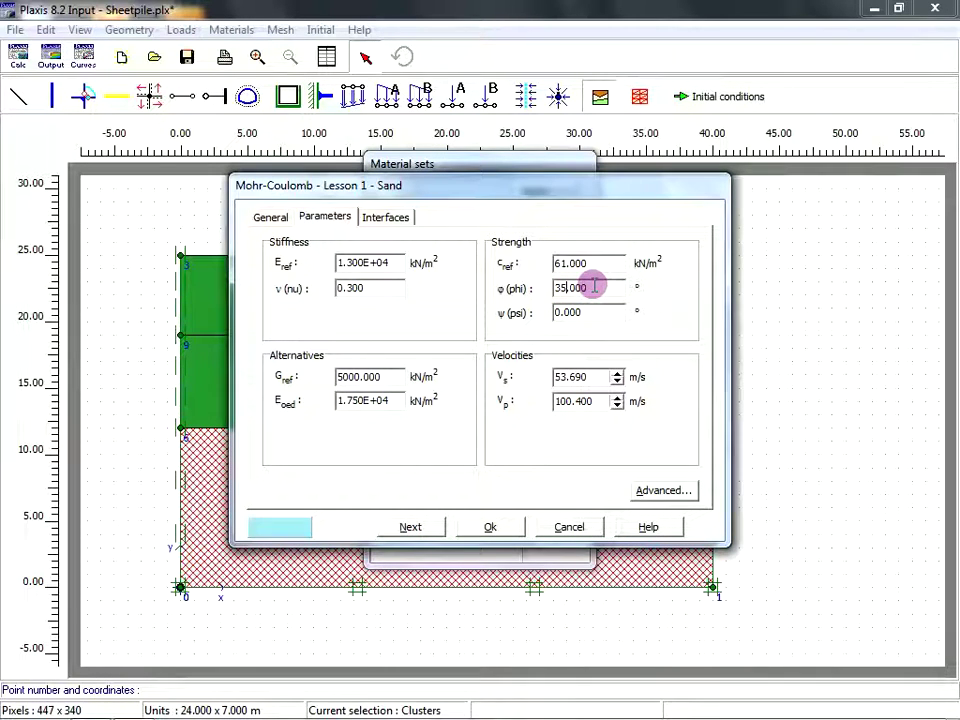
{"action": "left_click", "coordinate": [495, 527]}
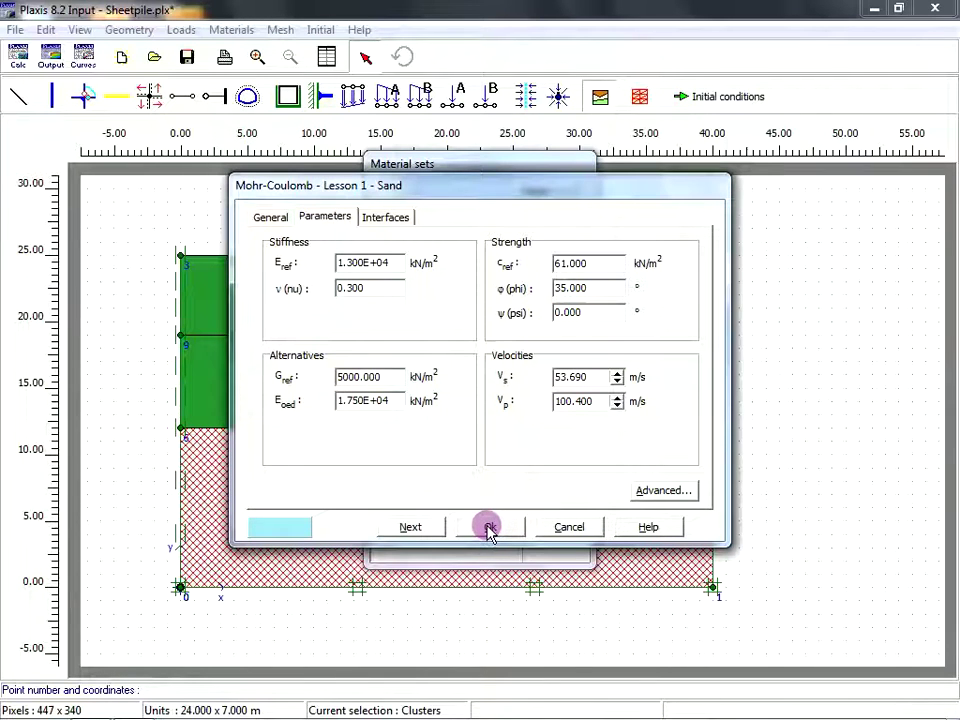
{"action": "left_click", "coordinate": [489, 528]}
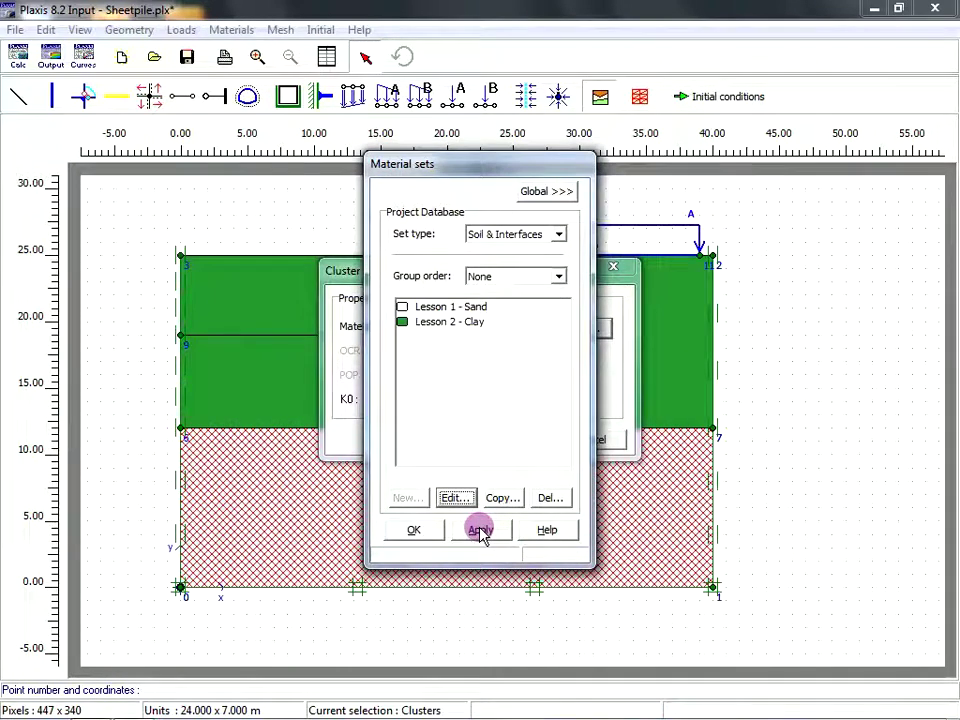
{"action": "left_click", "coordinate": [480, 531]}
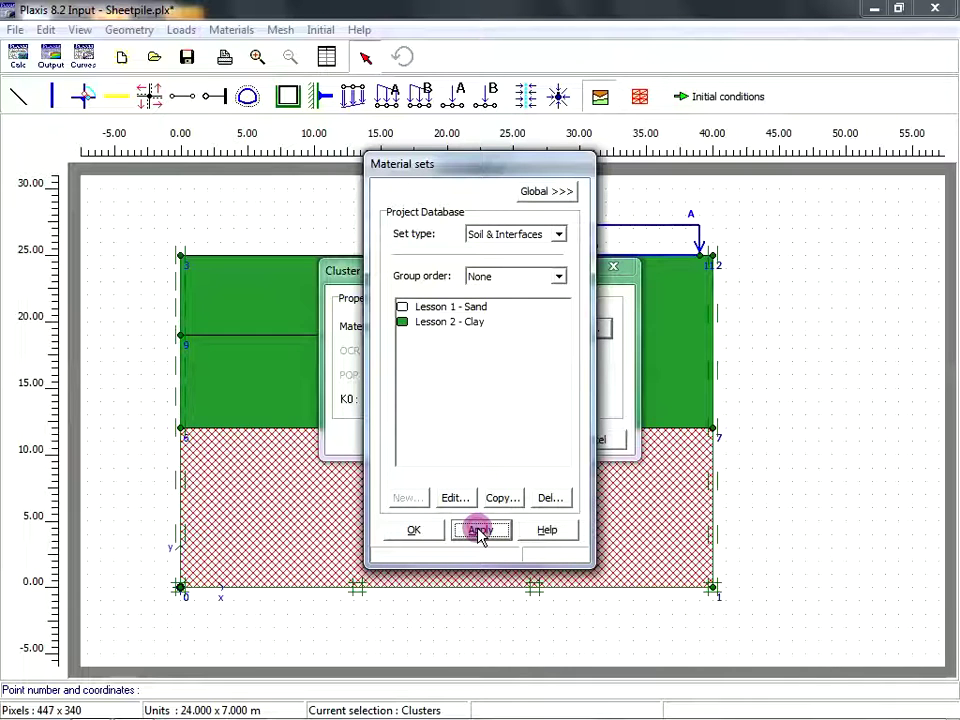
{"action": "left_click", "coordinate": [420, 531]}
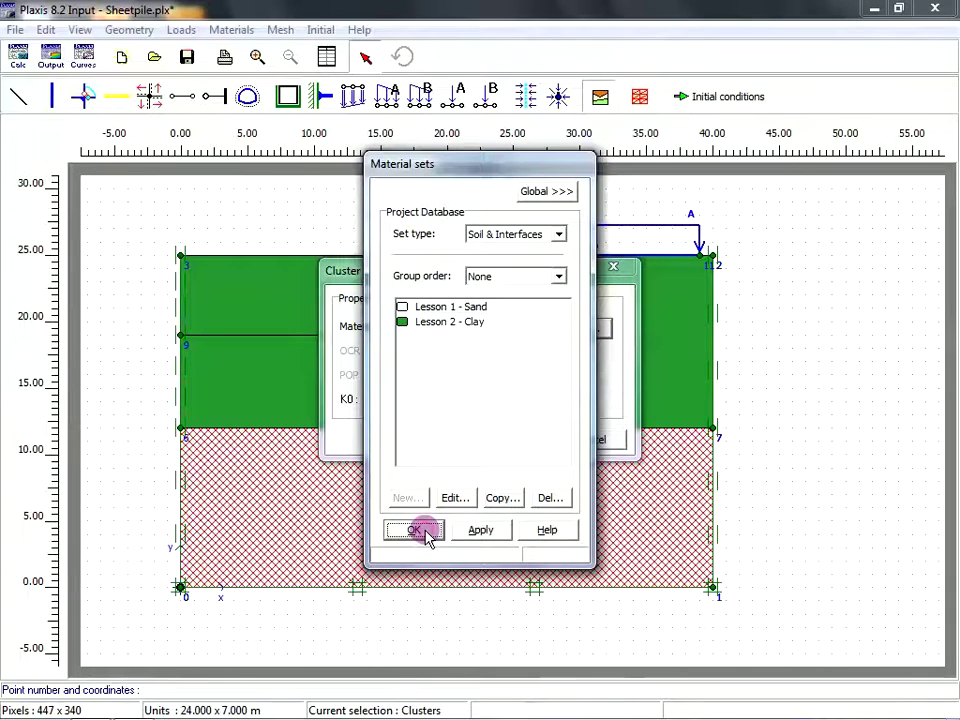
{"action": "left_click", "coordinate": [508, 440]}
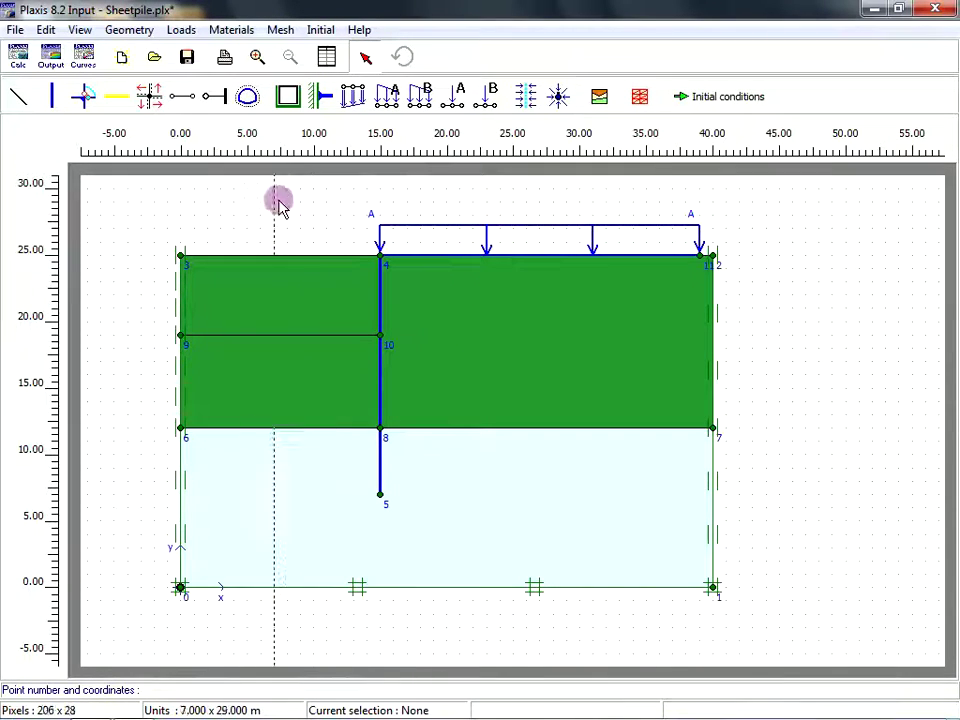
- Place a fixed-end anchor on the sheet pile wall at (15, 22), accepting its default properties
{"action": "left_click", "coordinate": [213, 97]}
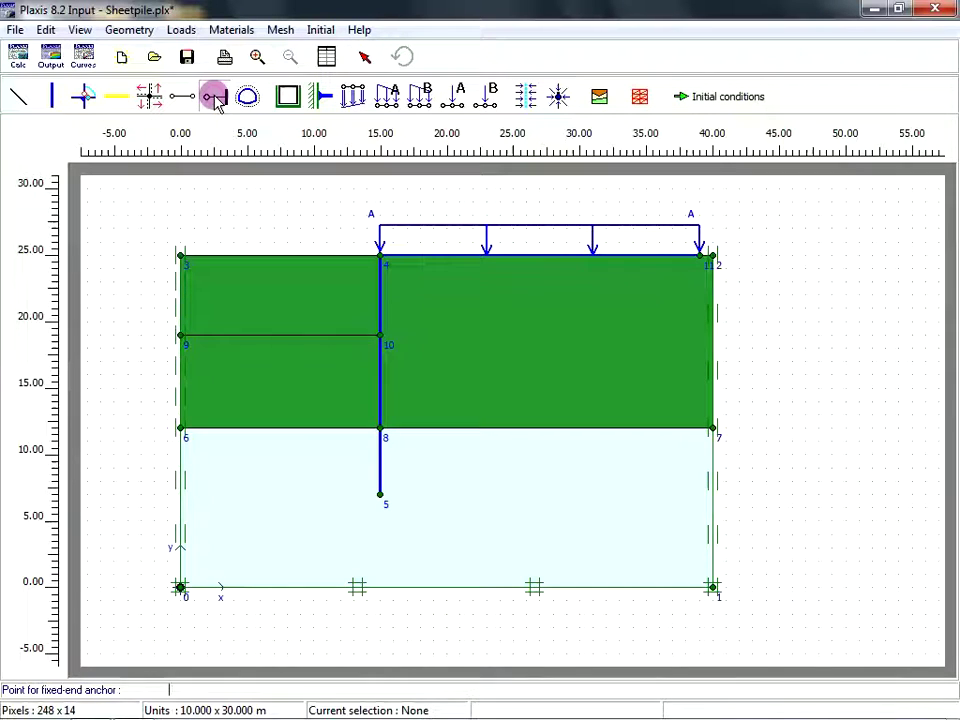
{"action": "left_click", "coordinate": [381, 295]}
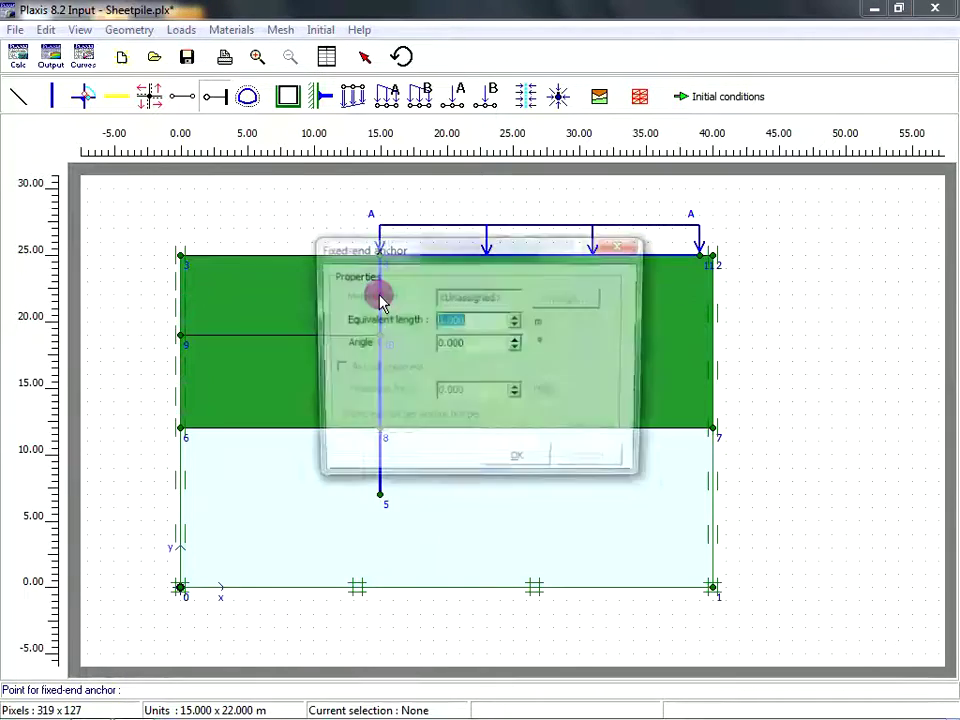
{"action": "left_click", "coordinate": [518, 463]}
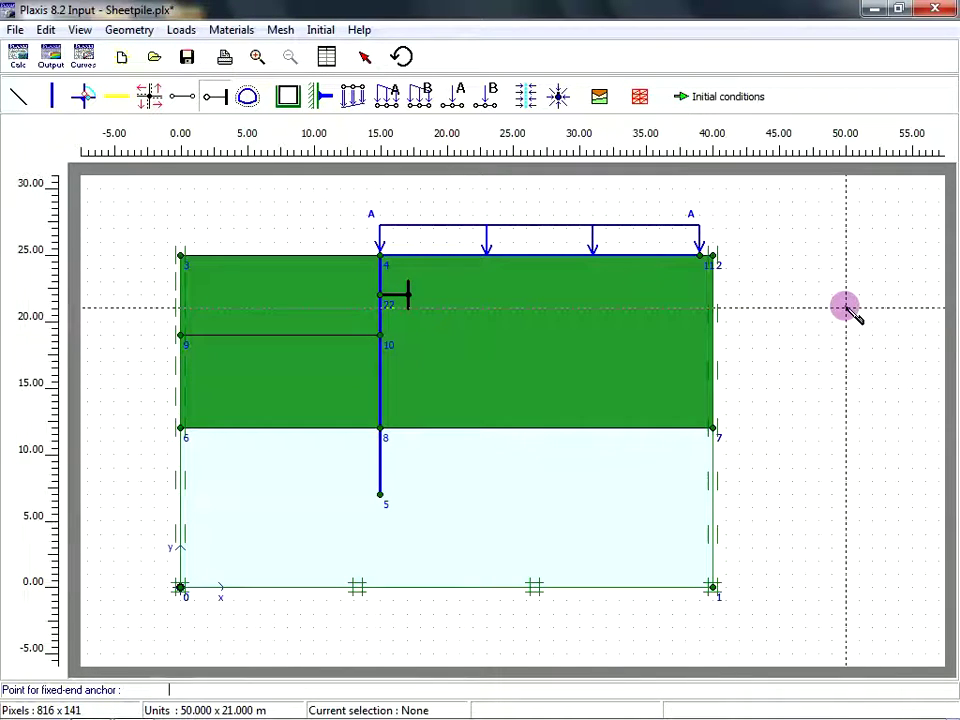
- Copy the Lesson 2 - Strut anchor material set from the global database into the project database
{"action": "left_click", "coordinate": [603, 106]}
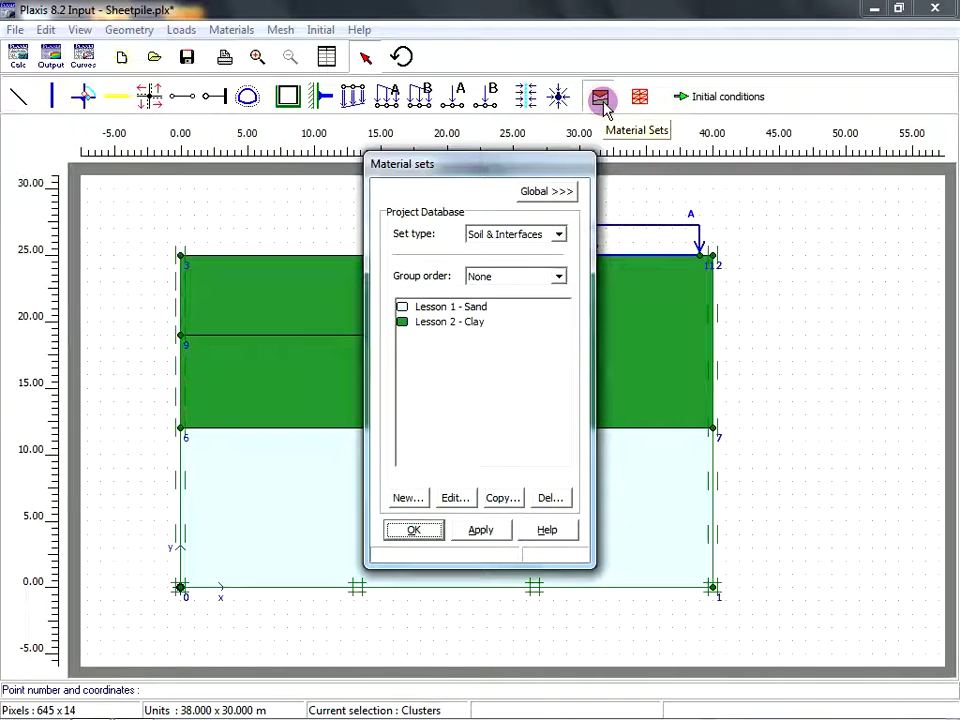
{"action": "left_click", "coordinate": [555, 194]}
{"action": "left_click", "coordinate": [557, 234]}
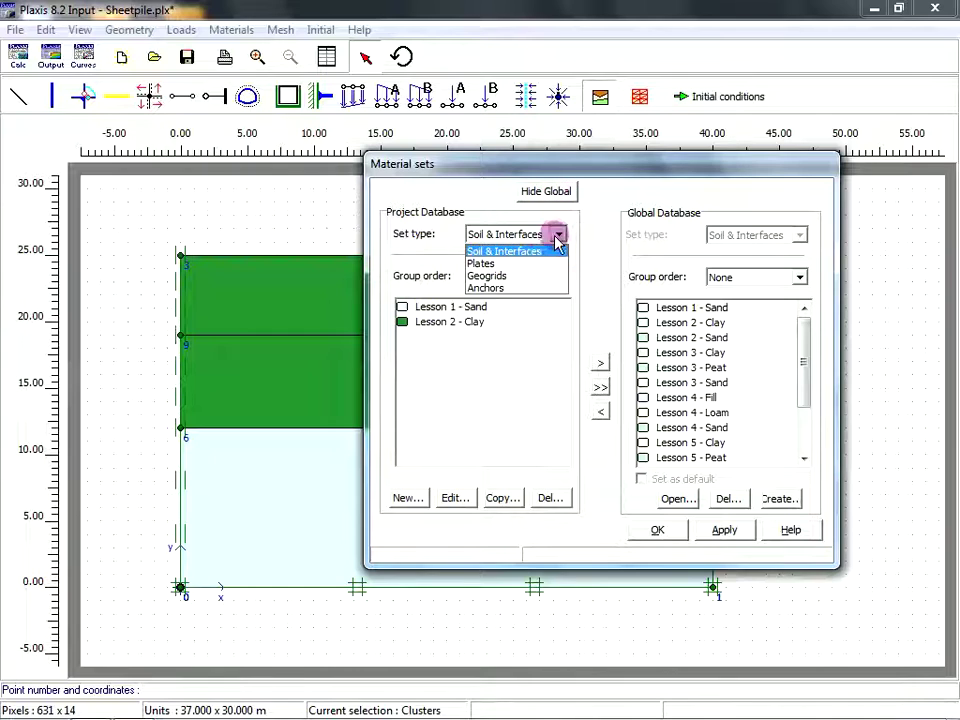
{"action": "left_click", "coordinate": [516, 288]}
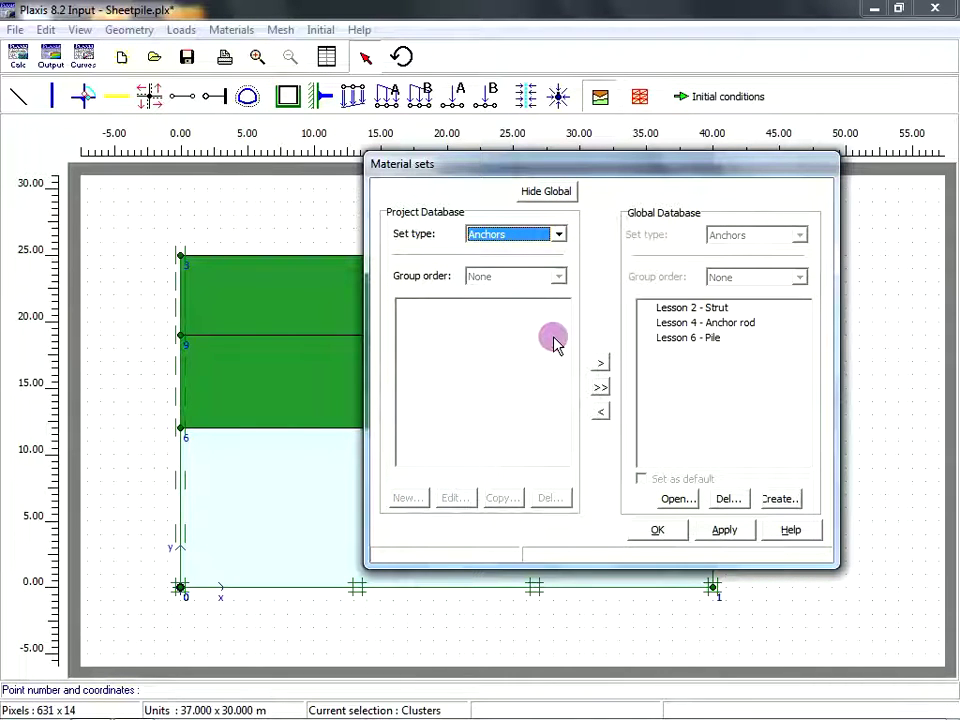
{"action": "left_click", "coordinate": [714, 361]}
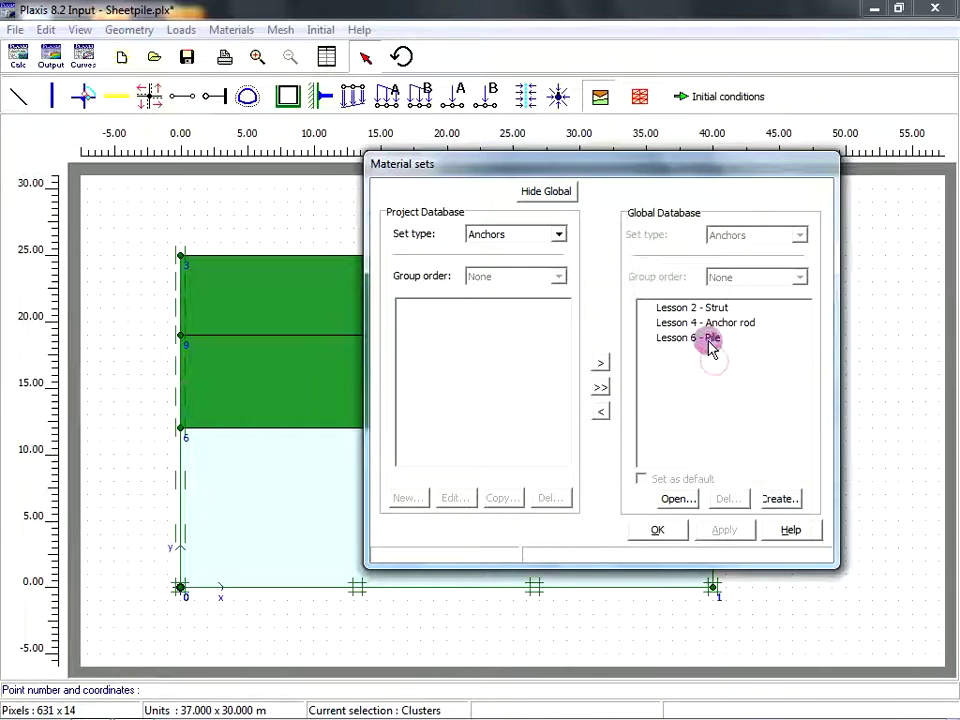
{"action": "left_click", "coordinate": [706, 309]}
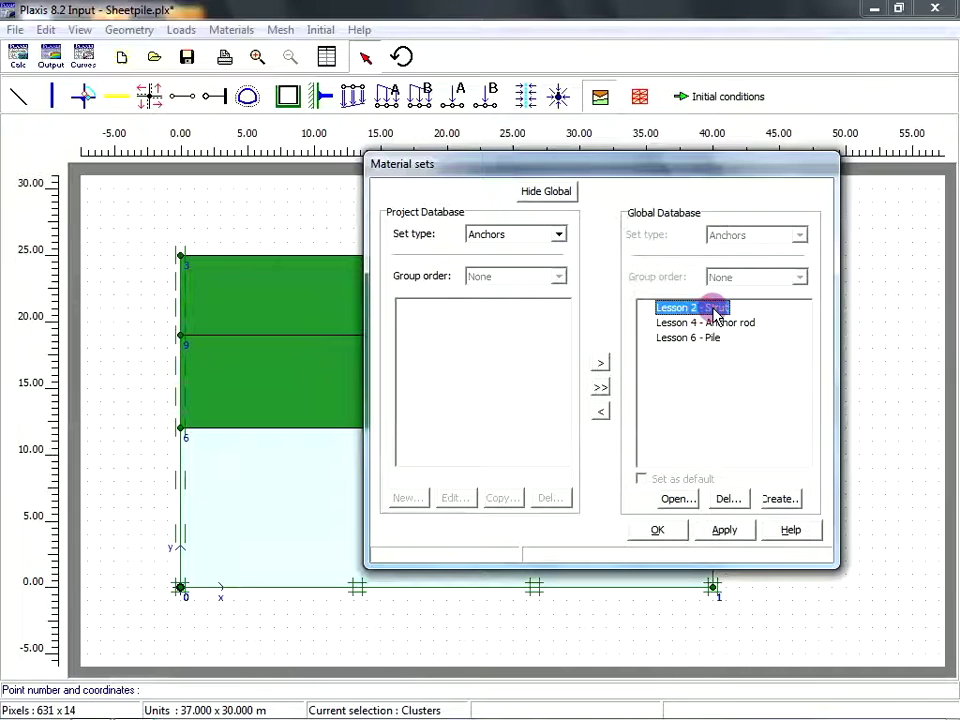
{"action": "left_click_drag", "start_coordinate": [716, 313], "coordinate": [454, 321]}
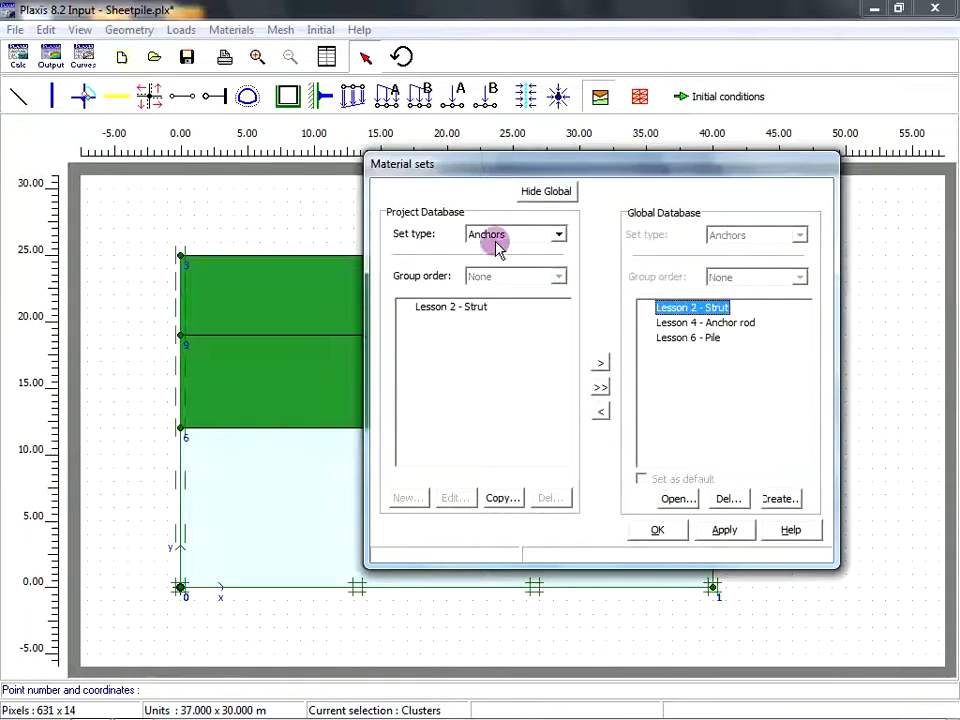
- Assign the Lesson 2 - Strut material set to the fixed-end anchor on the wall and apply the material sets
{"action": "left_click_drag", "start_coordinate": [523, 167], "coordinate": [749, 144]}
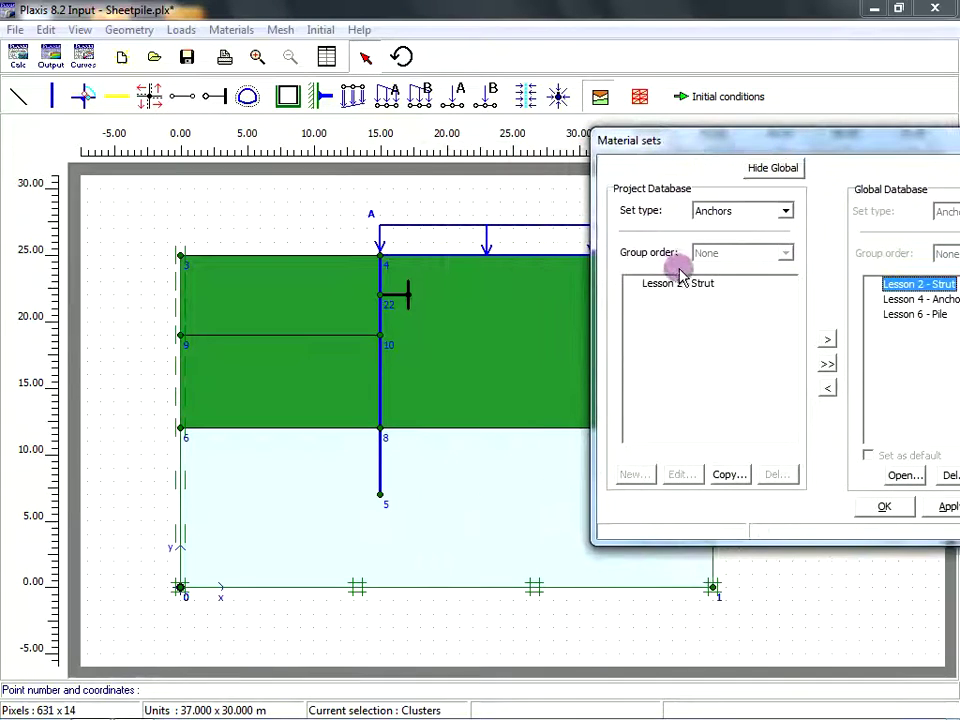
{"action": "left_click_drag", "start_coordinate": [684, 284], "coordinate": [392, 299]}
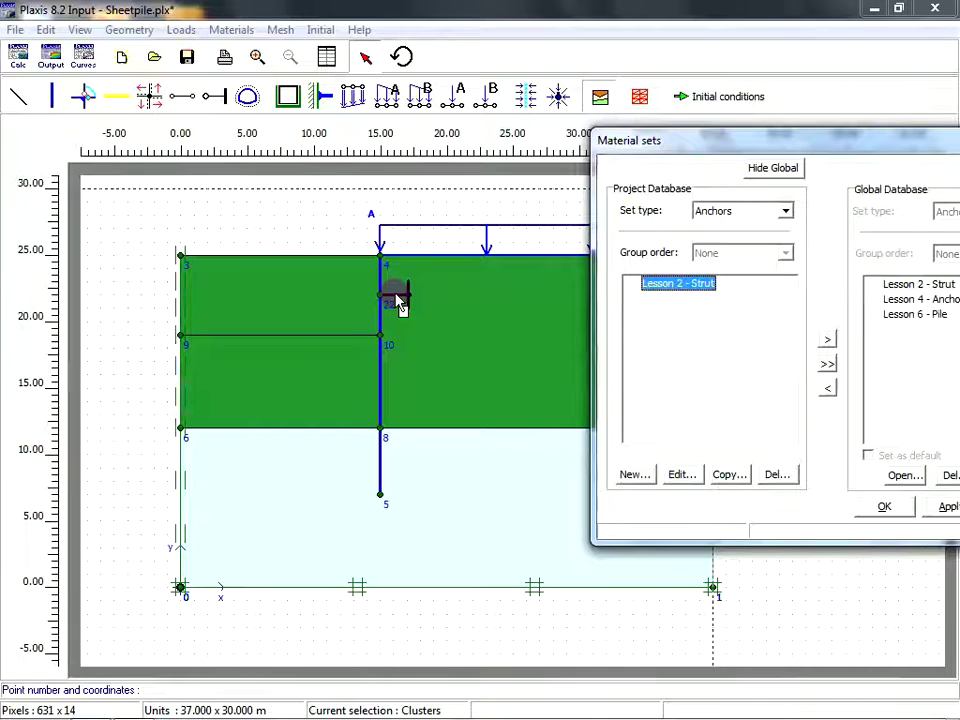
{"action": "left_click_drag", "start_coordinate": [400, 305], "coordinate": [400, 305]}
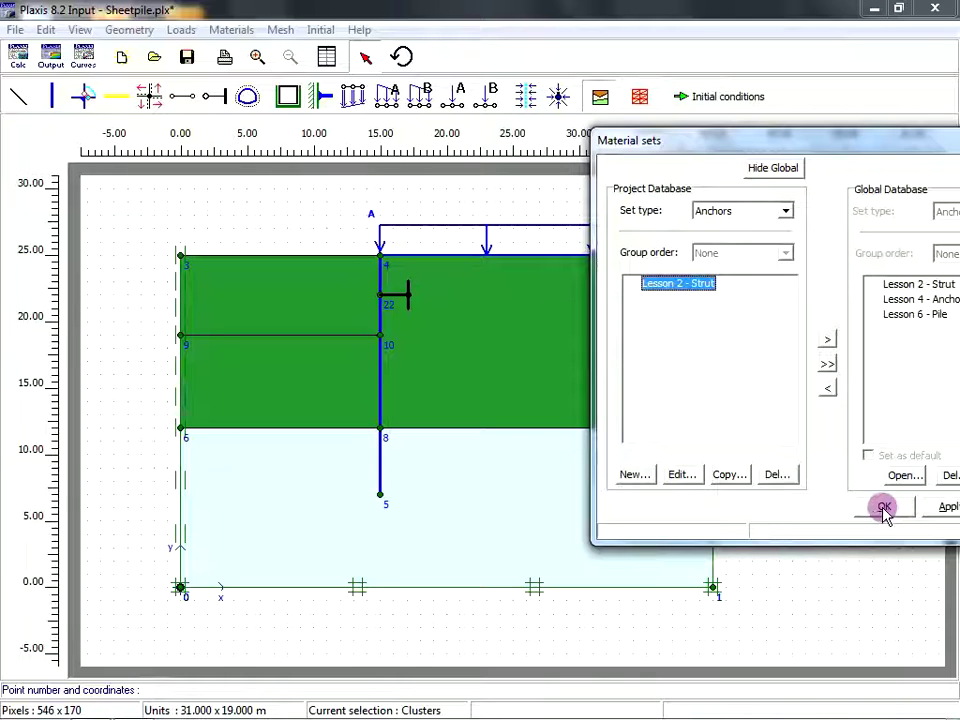
{"action": "left_click", "coordinate": [940, 507]}
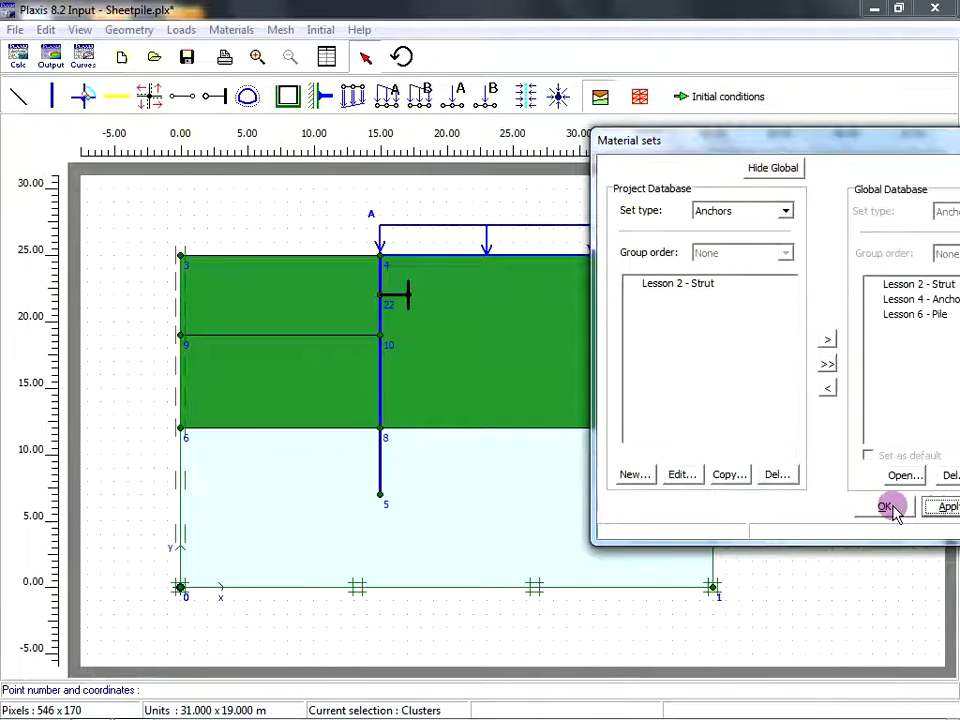
{"action": "left_click", "coordinate": [888, 507]}
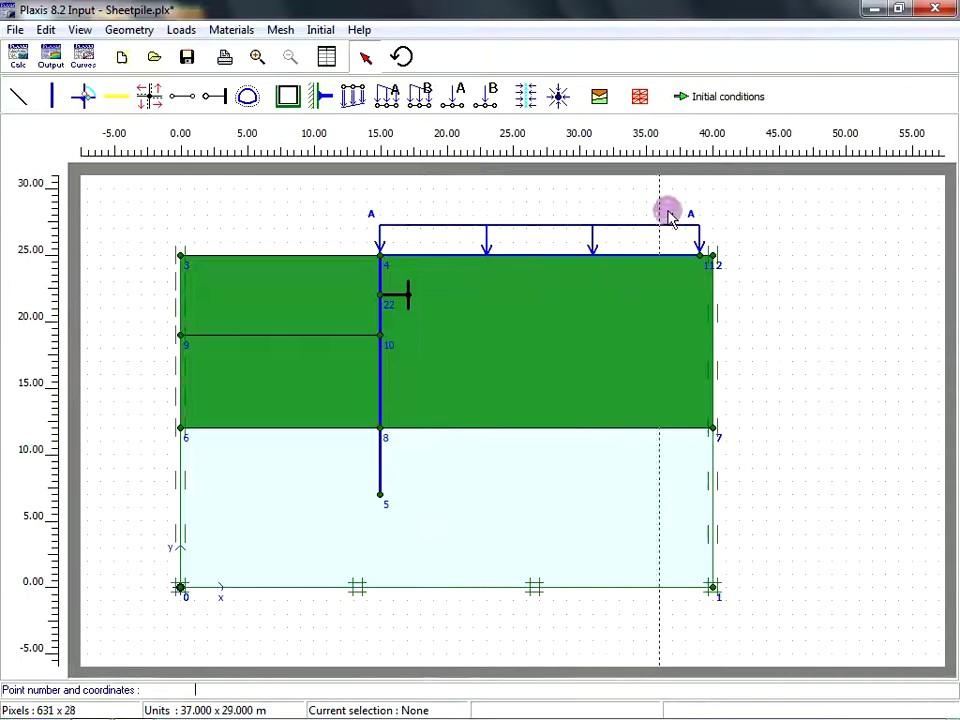
- Regenerate the finite element mesh, accepting the reset of the staged construction phases, and update the model from the enlarged mesh view
{"action": "left_click", "coordinate": [642, 97]}
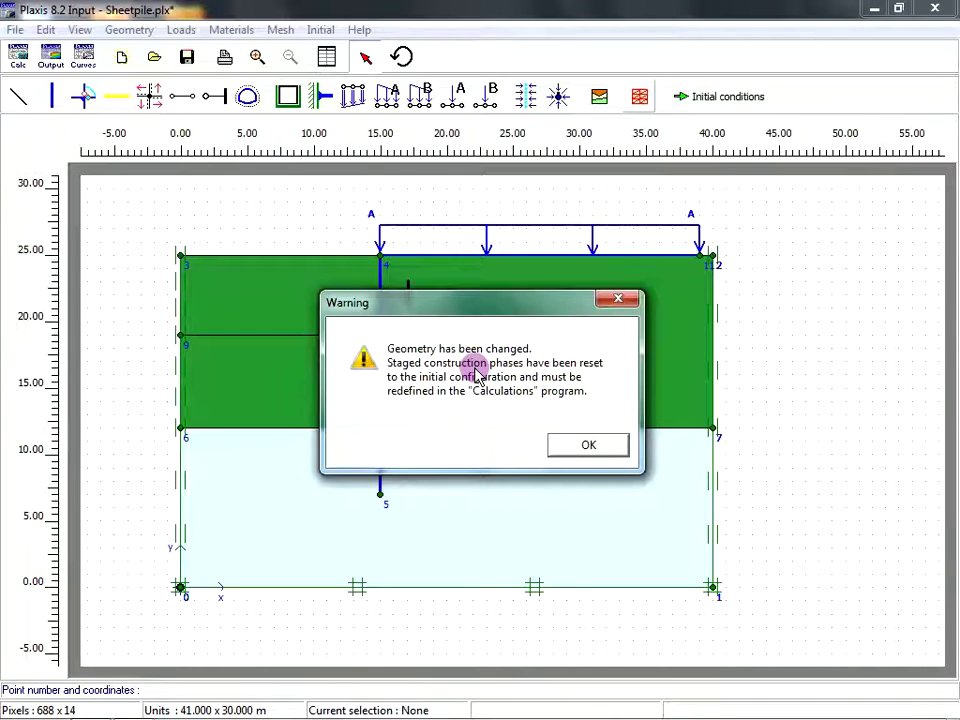
{"action": "left_click", "coordinate": [587, 446]}
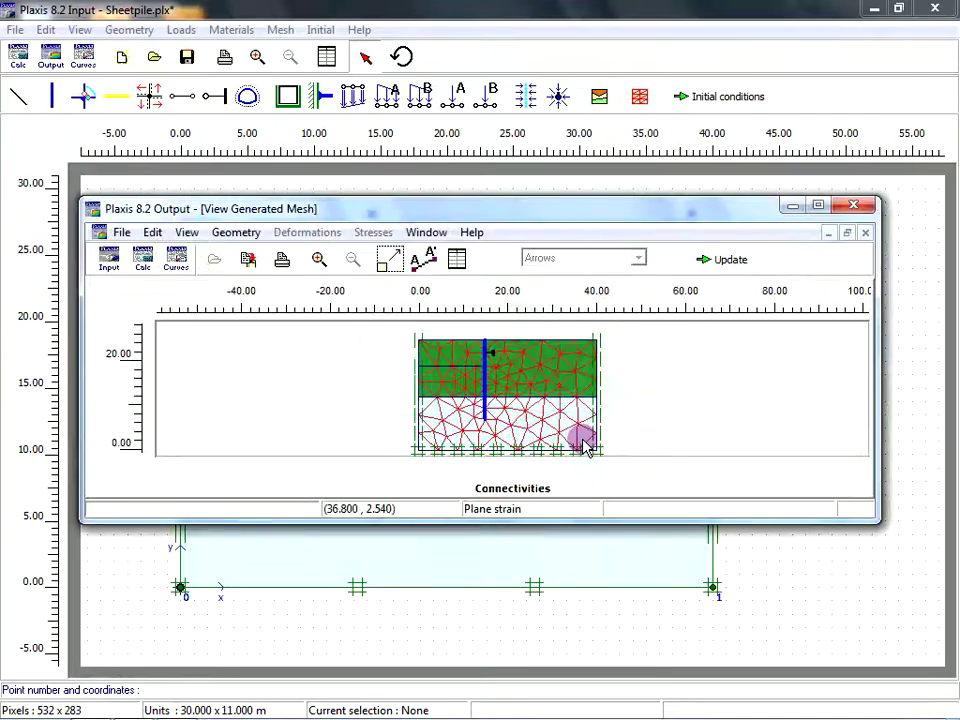
{"action": "left_click", "coordinate": [818, 207]}
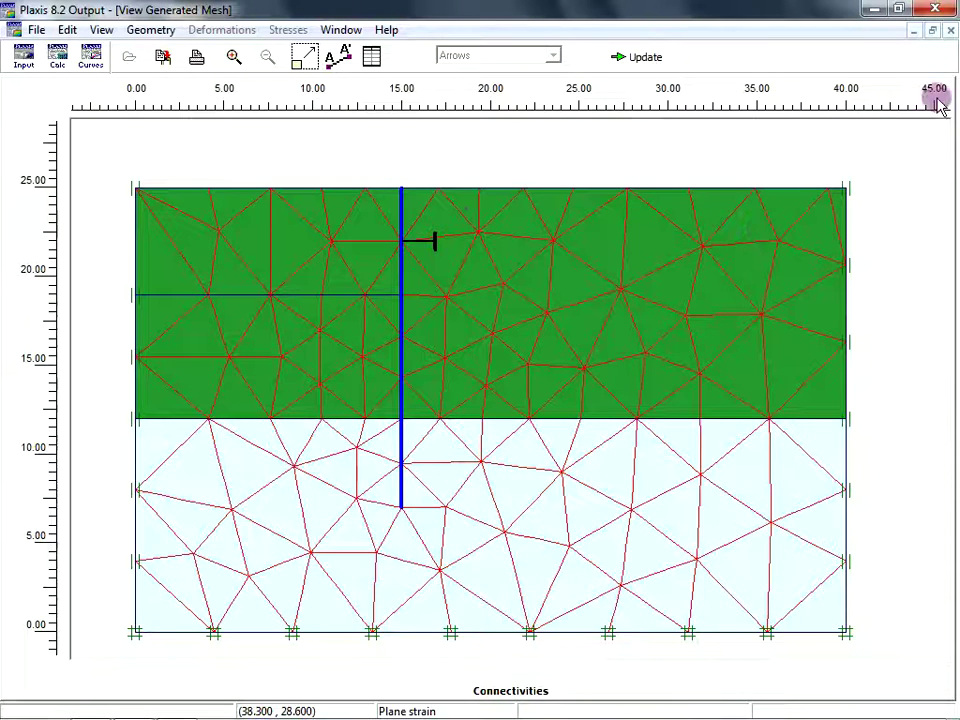
{"action": "left_click", "coordinate": [645, 58]}
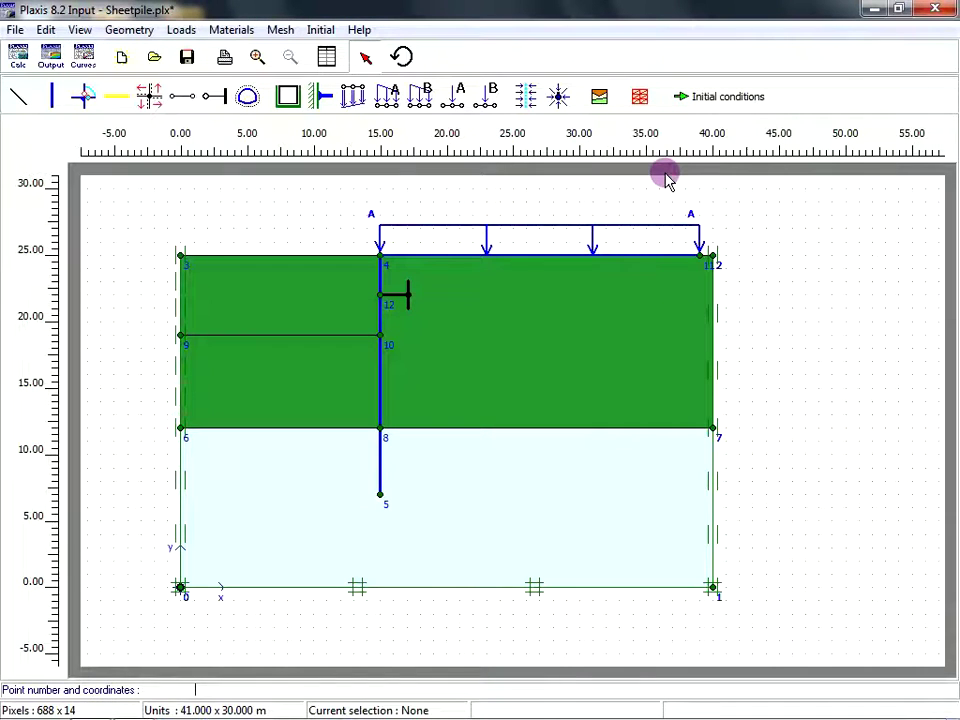
- Enter the initial conditions and generate the water pressures by phreatic level, updating the model from the pore pressure view
{"action": "left_click", "coordinate": [727, 100]}
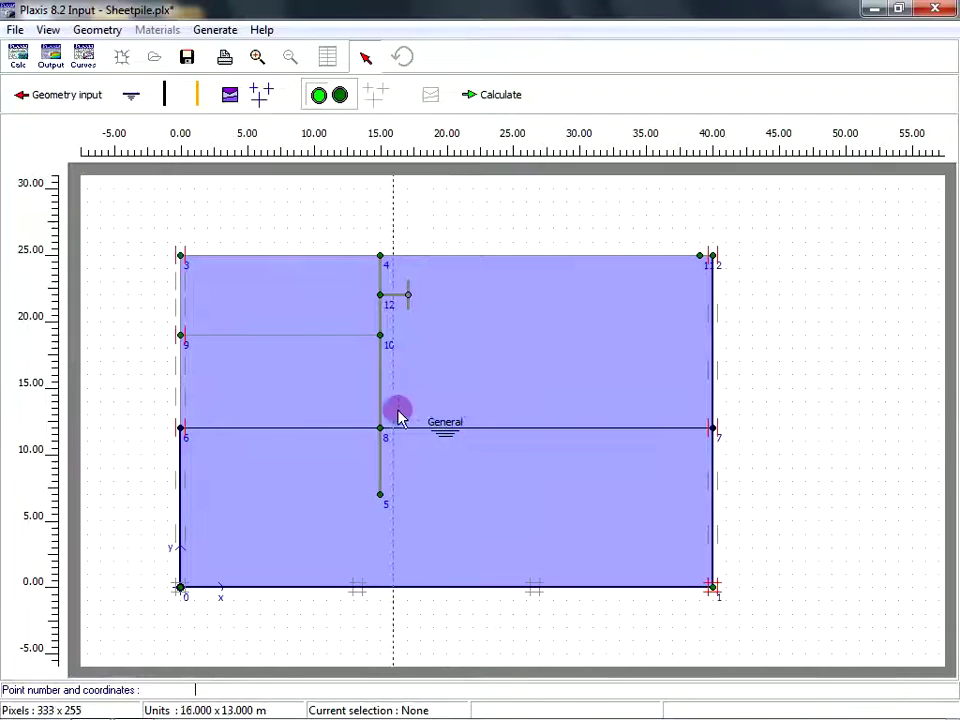
{"action": "left_click", "coordinate": [264, 102]}
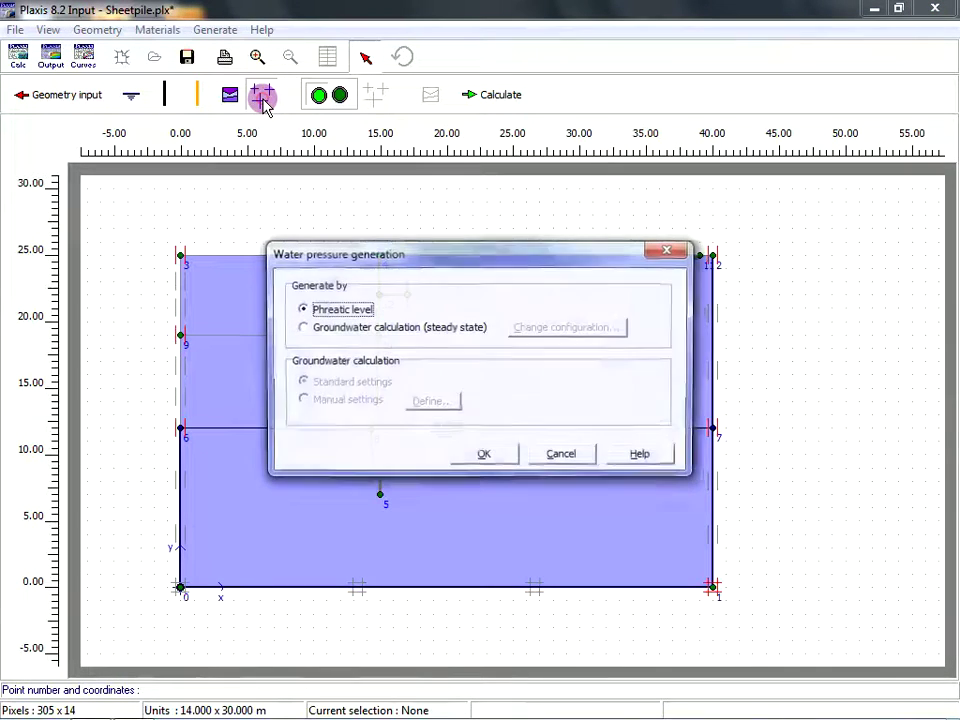
{"action": "left_click", "coordinate": [482, 459]}
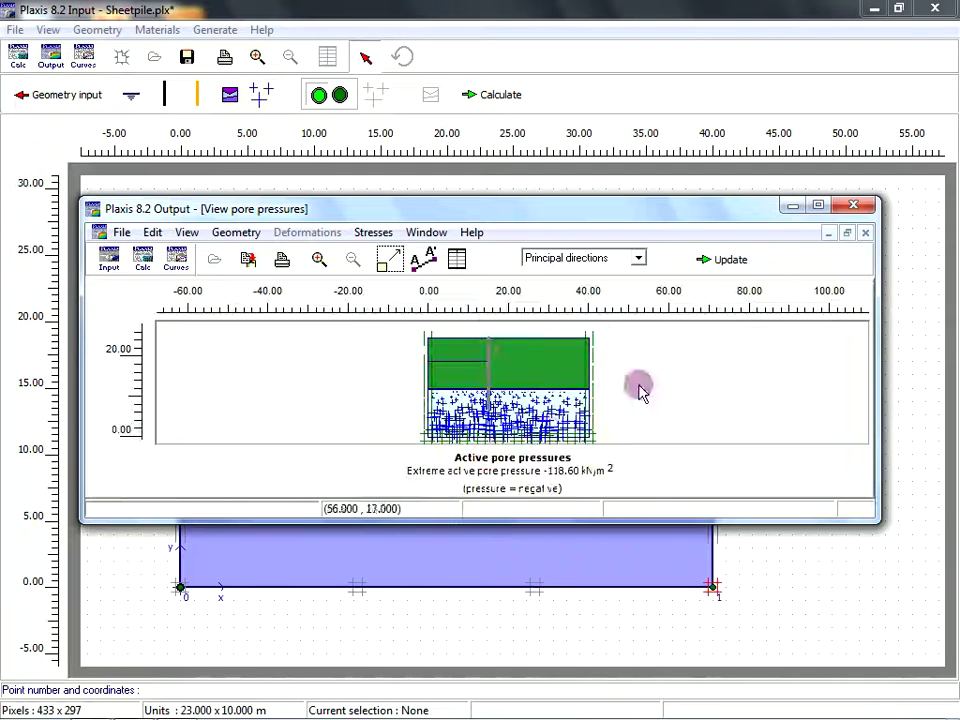
{"action": "left_click", "coordinate": [731, 260]}
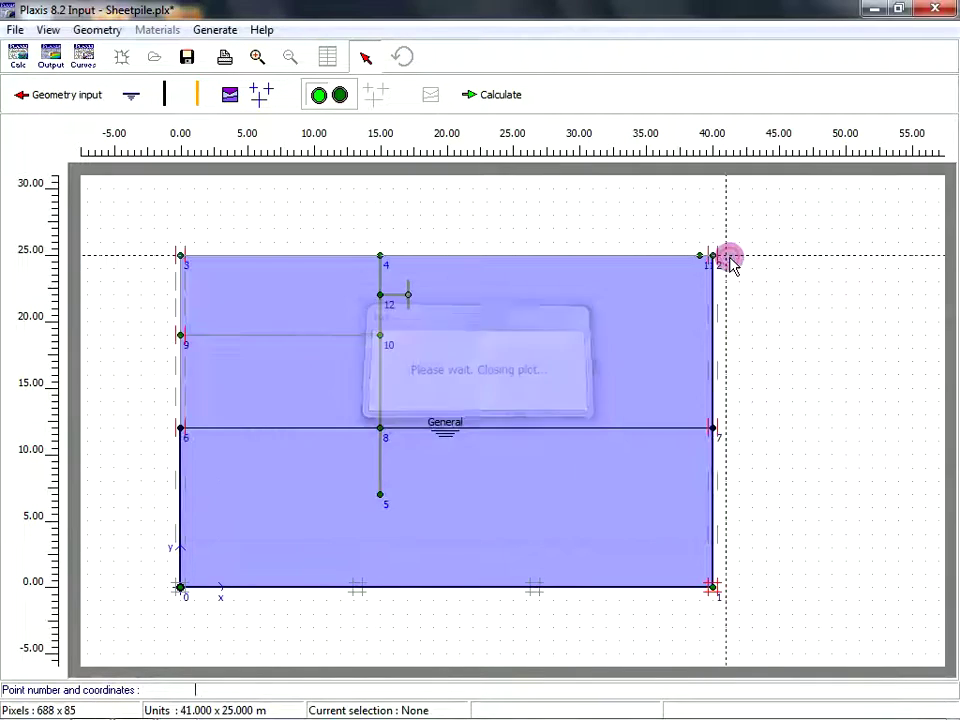
- Switch to the initial stress configuration and generate the initial soil stresses with the default K0 values, updating the model from the stress view
{"action": "left_click", "coordinate": [343, 95]}
{"action": "left_click", "coordinate": [376, 97]}
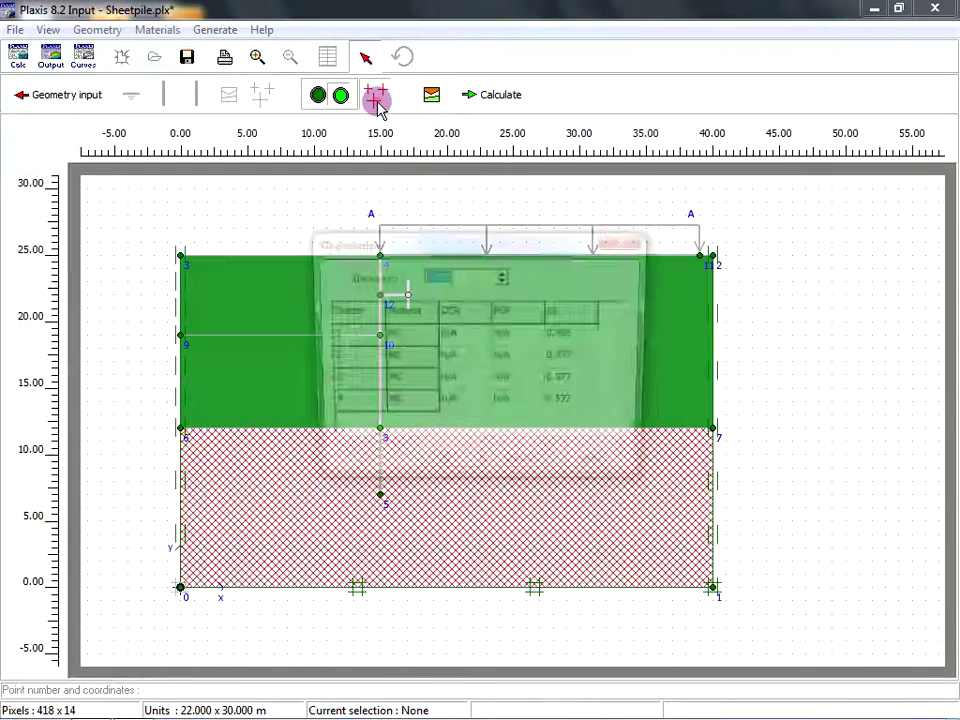
{"action": "left_click", "coordinate": [450, 470]}
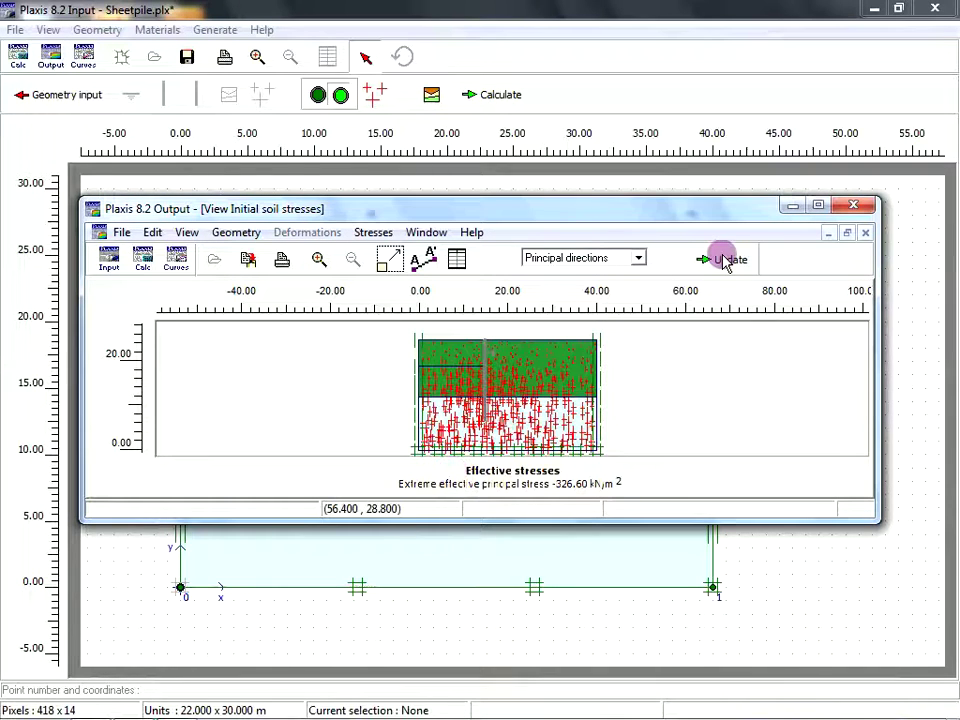
{"action": "left_click", "coordinate": [722, 260]}
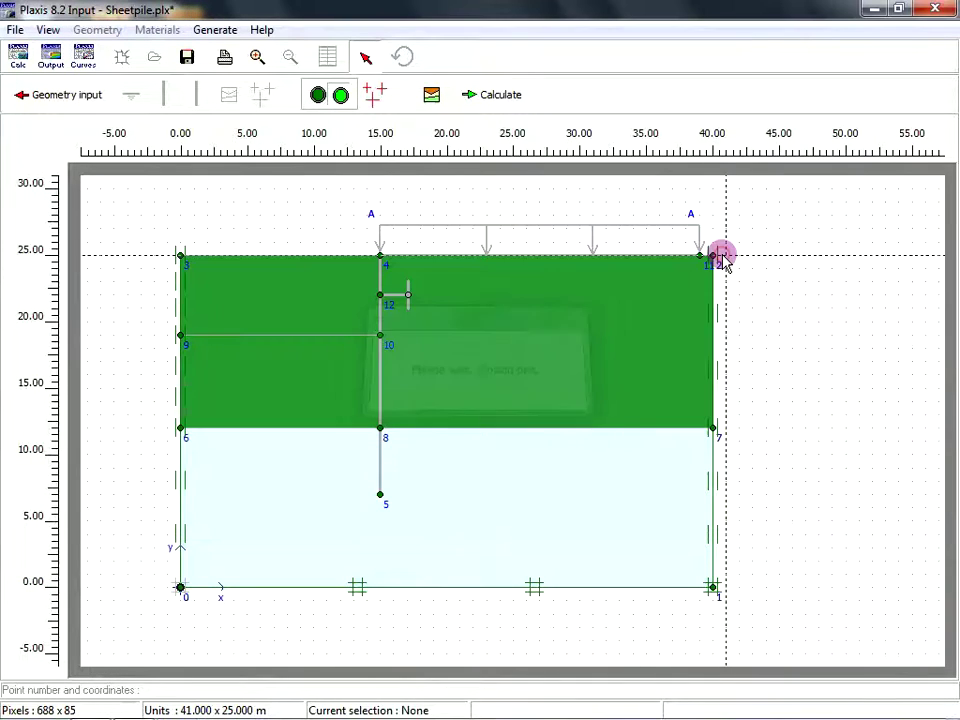
- Proceed to the Plaxis Calculations program, saving the changes to Sheetpile.plx
{"action": "left_click", "coordinate": [500, 100]}
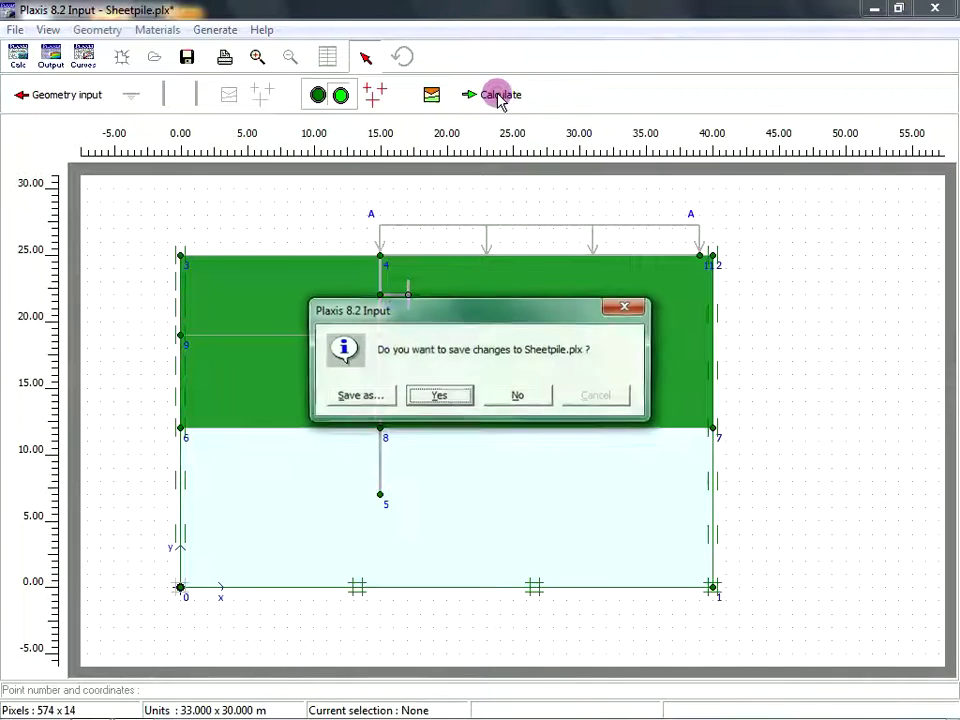
{"action": "left_click", "coordinate": [437, 397]}
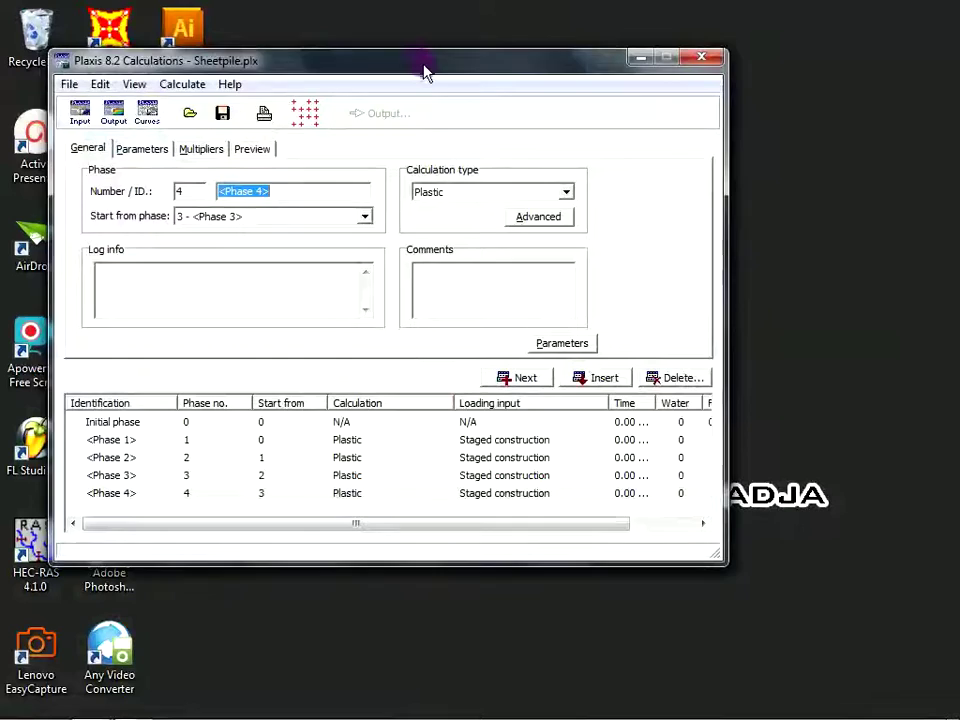
{"action": "left_click_drag", "start_coordinate": [424, 70], "coordinate": [447, 39]}
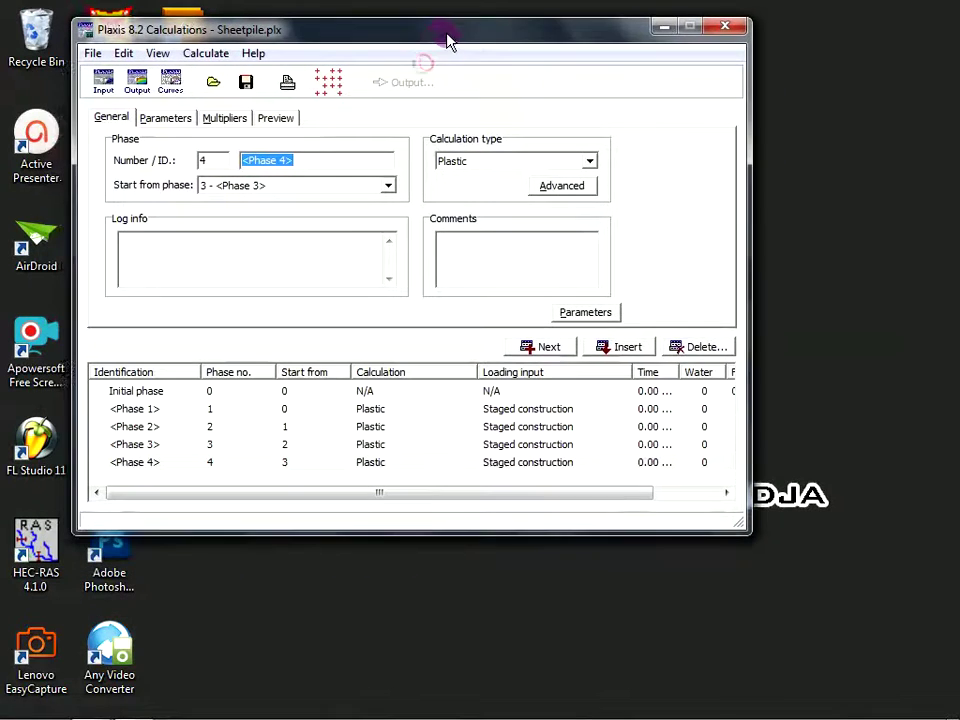
- Set Phases 1 to 4 as phases to calculate and make Phase 1 the current phase
{"action": "left_click", "coordinate": [137, 412]}
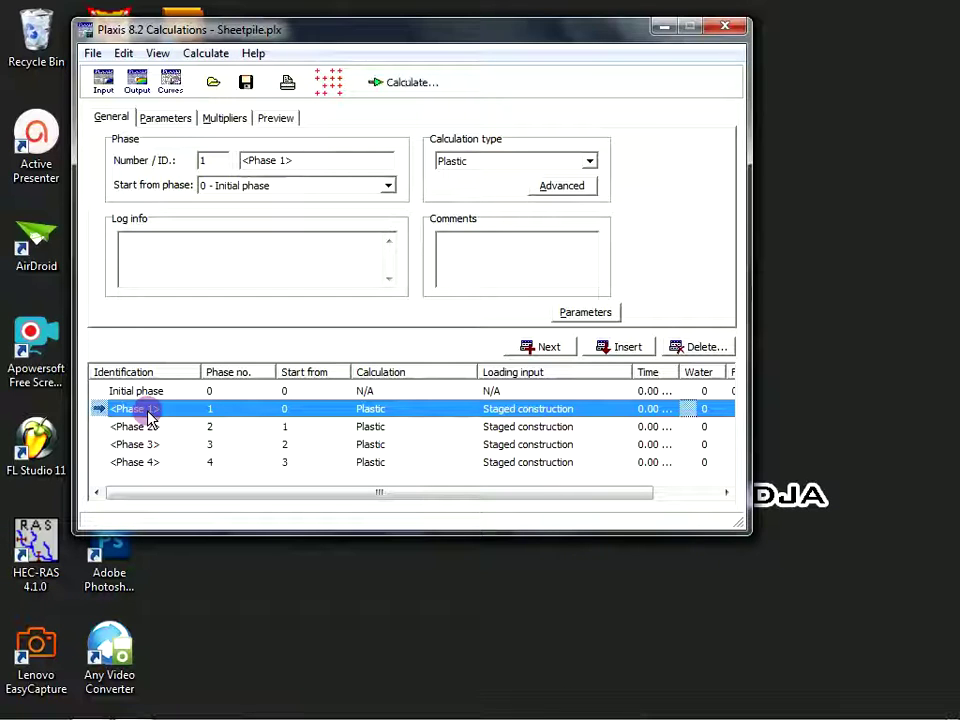
{"action": "left_click", "coordinate": [143, 427]}
{"action": "left_click", "coordinate": [136, 445]}
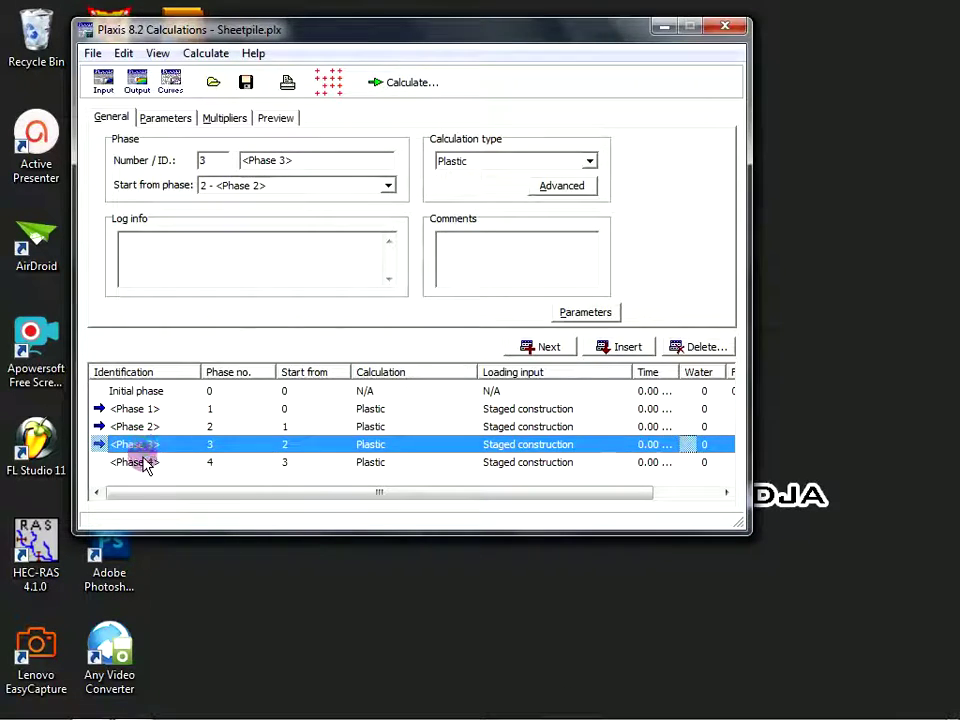
{"action": "left_click", "coordinate": [143, 463]}
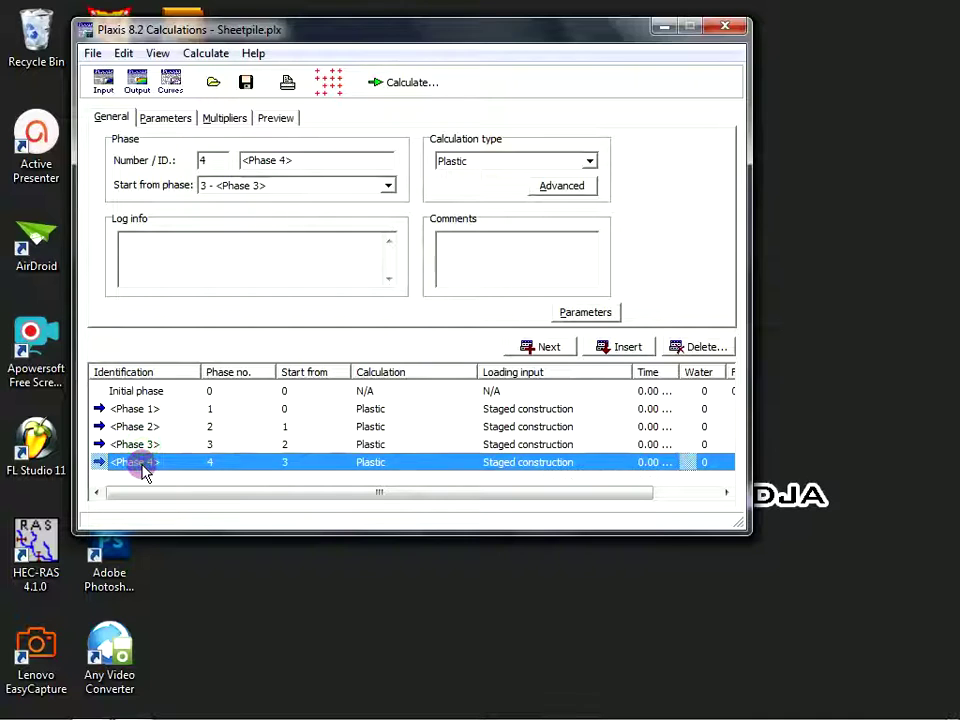
{"action": "left_click", "coordinate": [105, 409]}
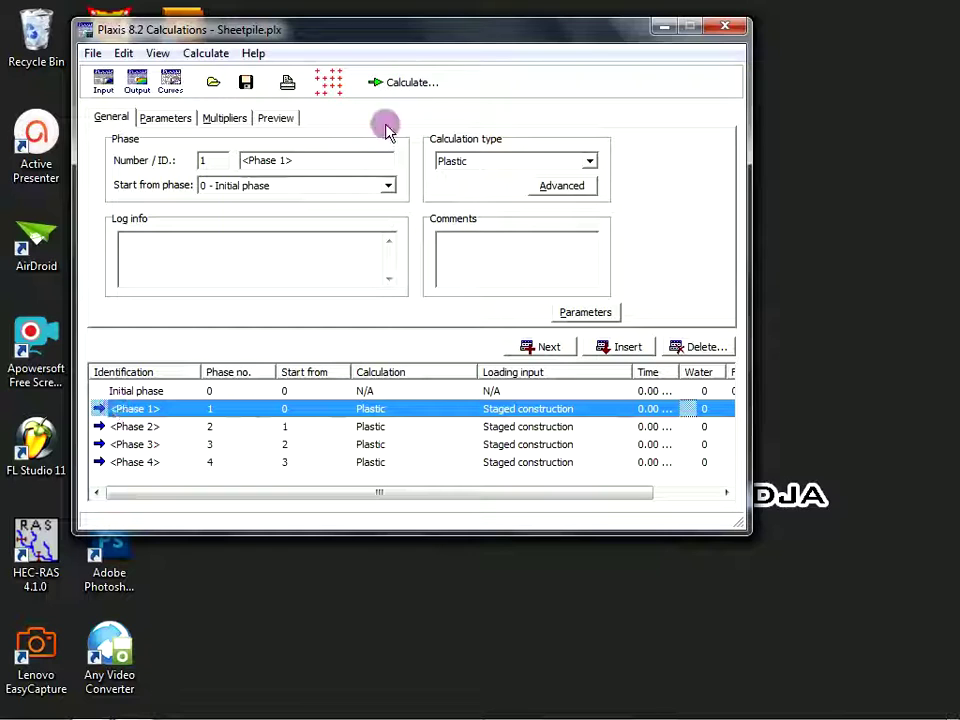
{"action": "left_click", "coordinate": [122, 426]}
{"action": "left_click", "coordinate": [128, 410]}
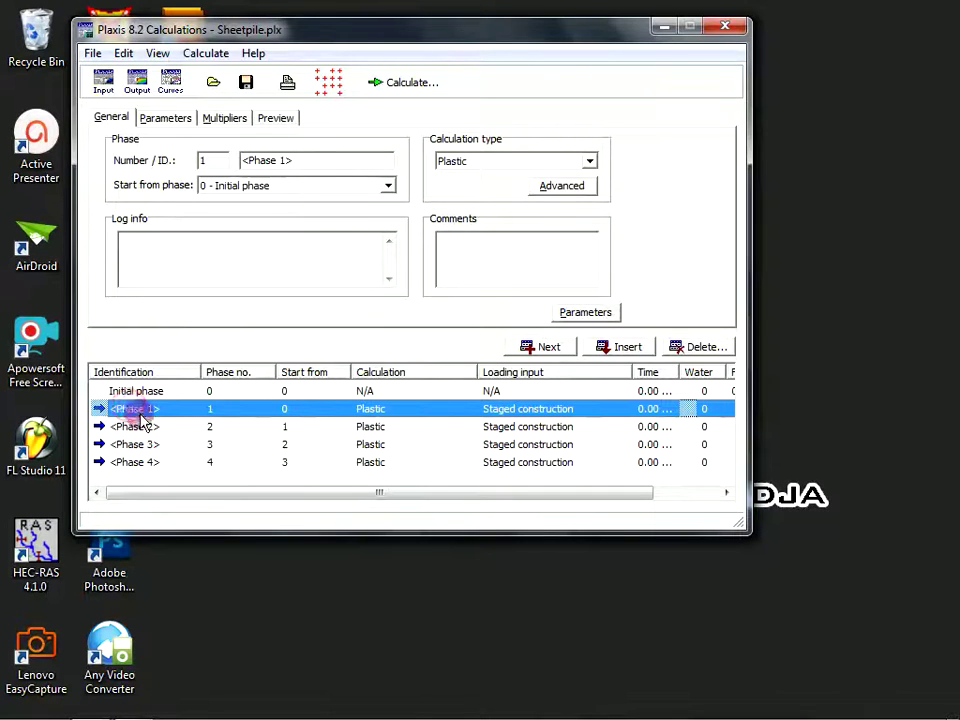
- Check the Stage of Construction list in the Notepad notes and return to the Plaxis Calculations window
{"action": "left_click", "coordinate": [85, 708]}
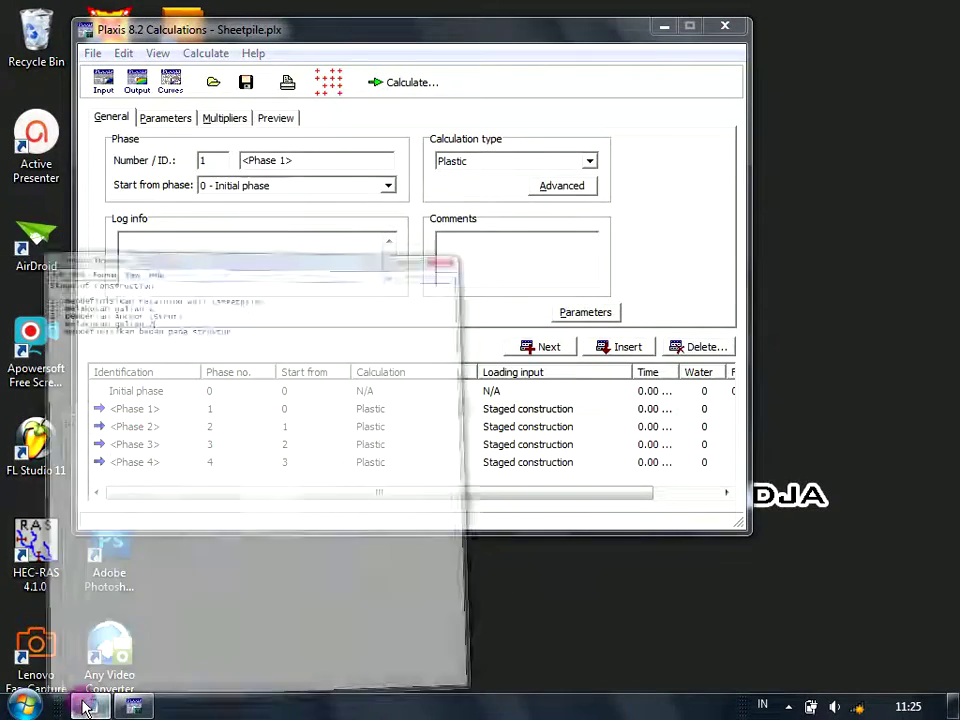
{"action": "left_click", "coordinate": [186, 123]}
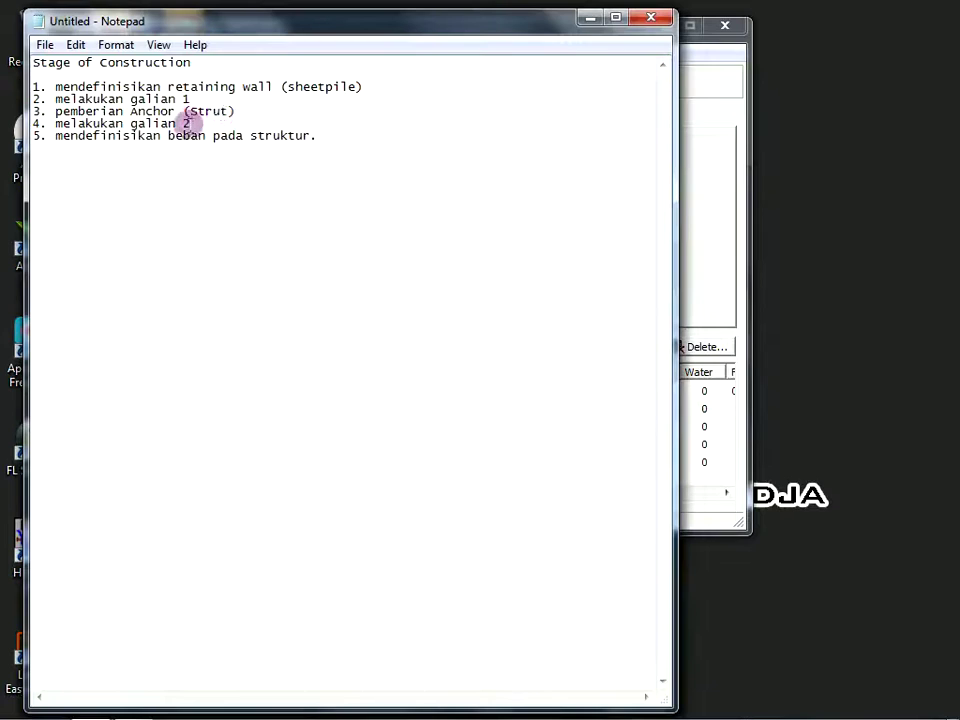
{"action": "left_click", "coordinate": [590, 18]}
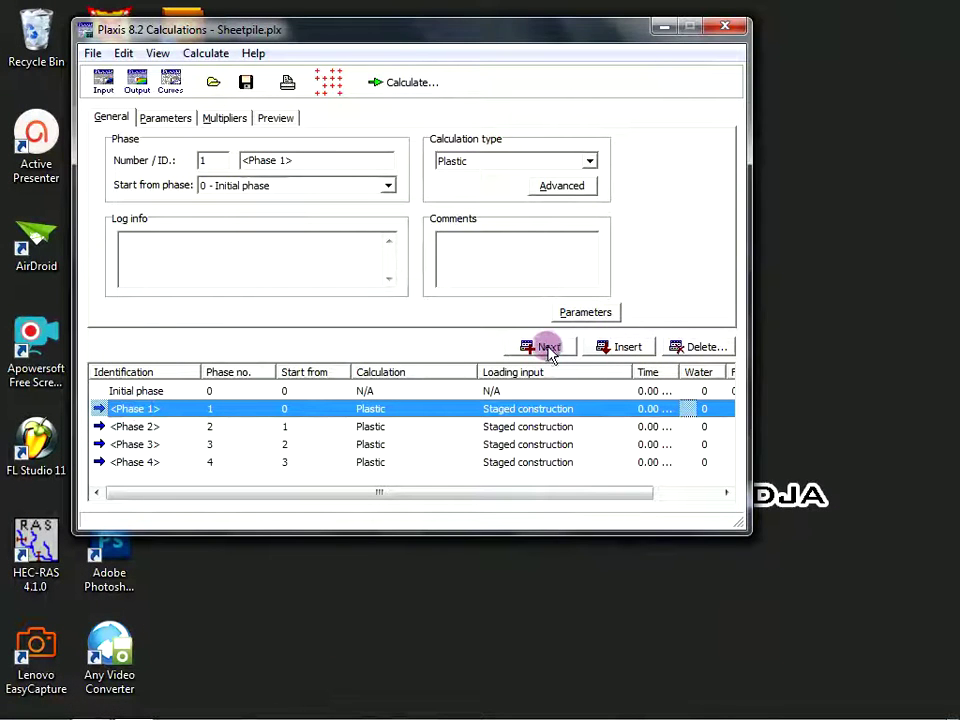
- Define the staged construction of Phase 1 by activating the sheet pile wall, and update the phase
{"action": "left_click", "coordinate": [165, 118]}
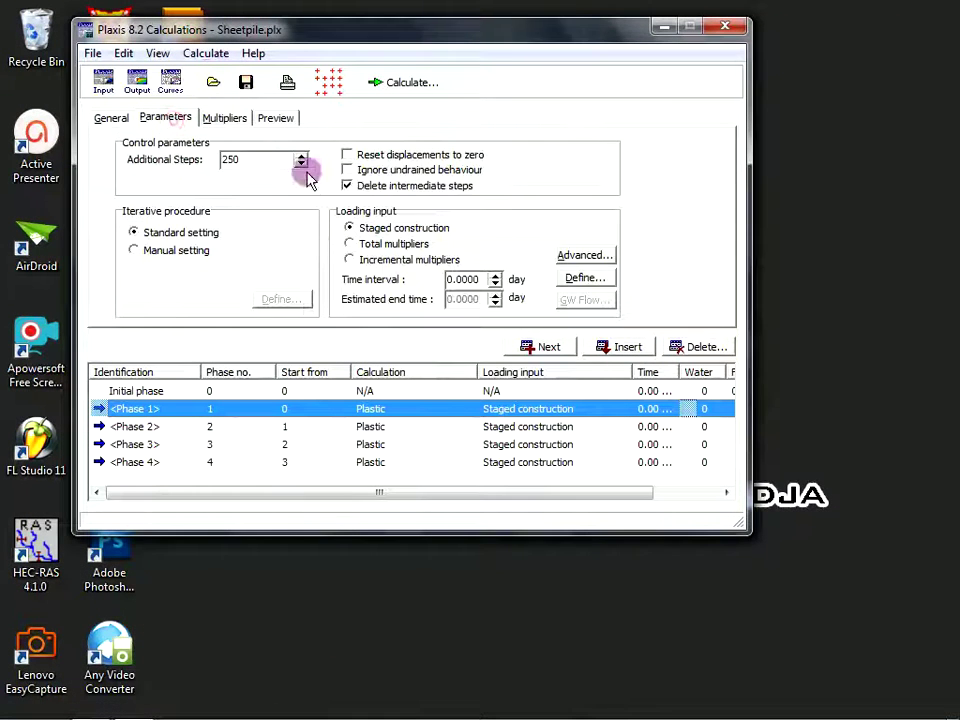
{"action": "left_click", "coordinate": [602, 281]}
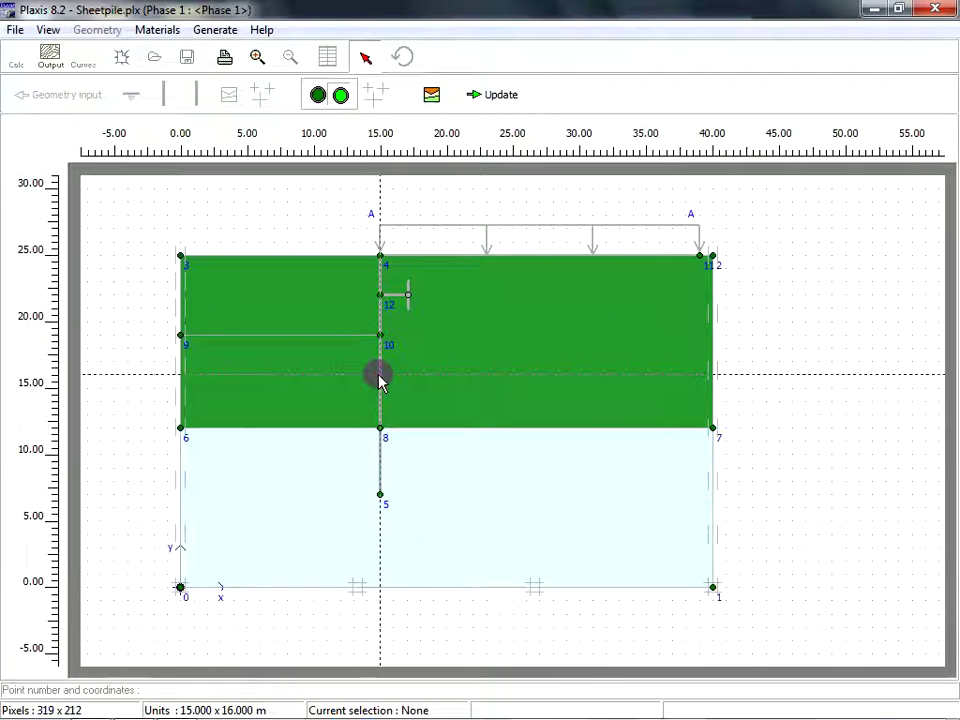
{"action": "left_click", "coordinate": [380, 376]}
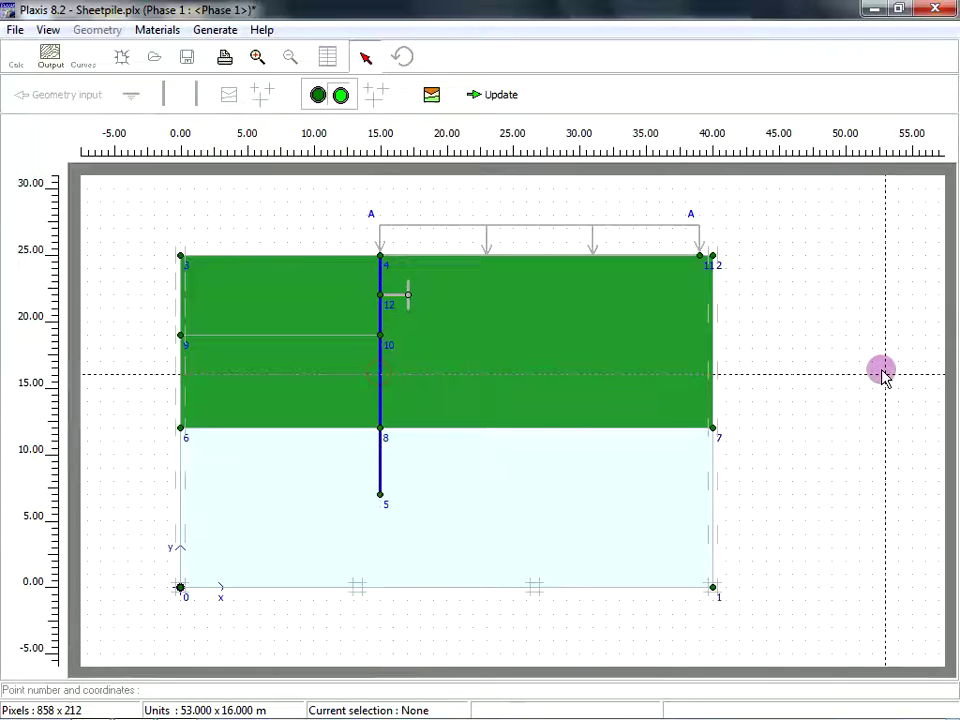
{"action": "left_click", "coordinate": [483, 96]}
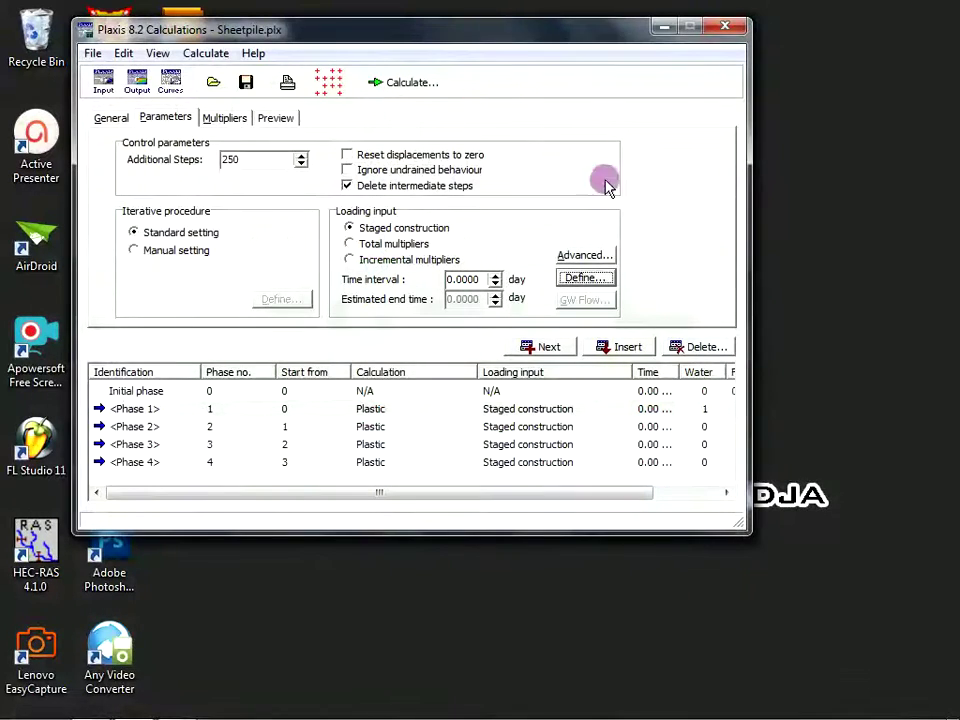
- Define Phase 2 as the first excavation by deactivating the upper soil cluster left of the wall, and update the phase
{"action": "left_click", "coordinate": [143, 427]}
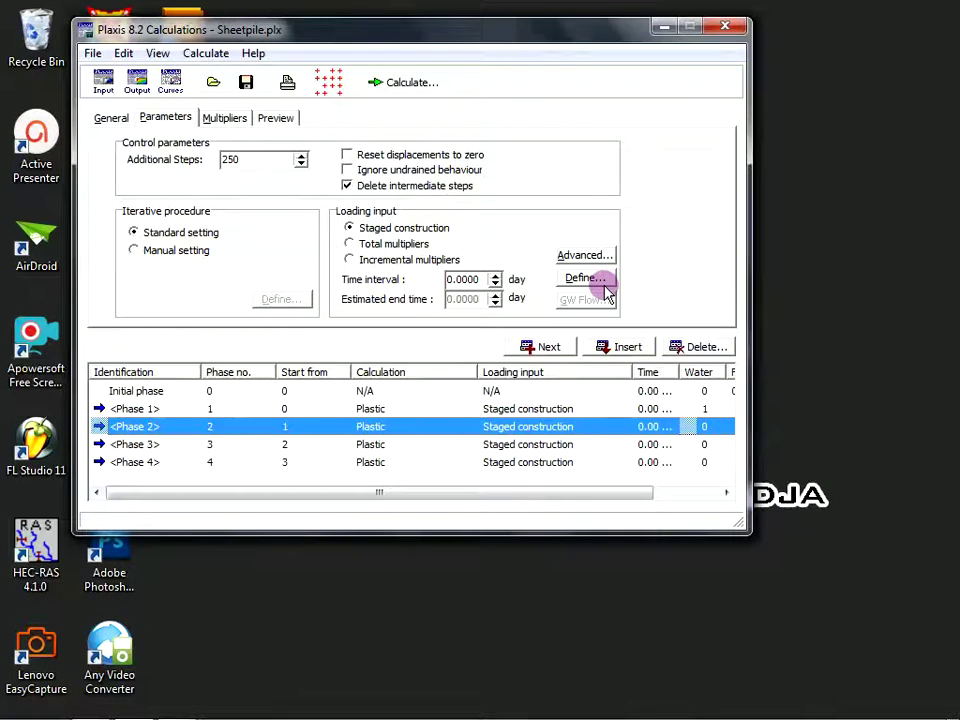
{"action": "left_click", "coordinate": [584, 278]}
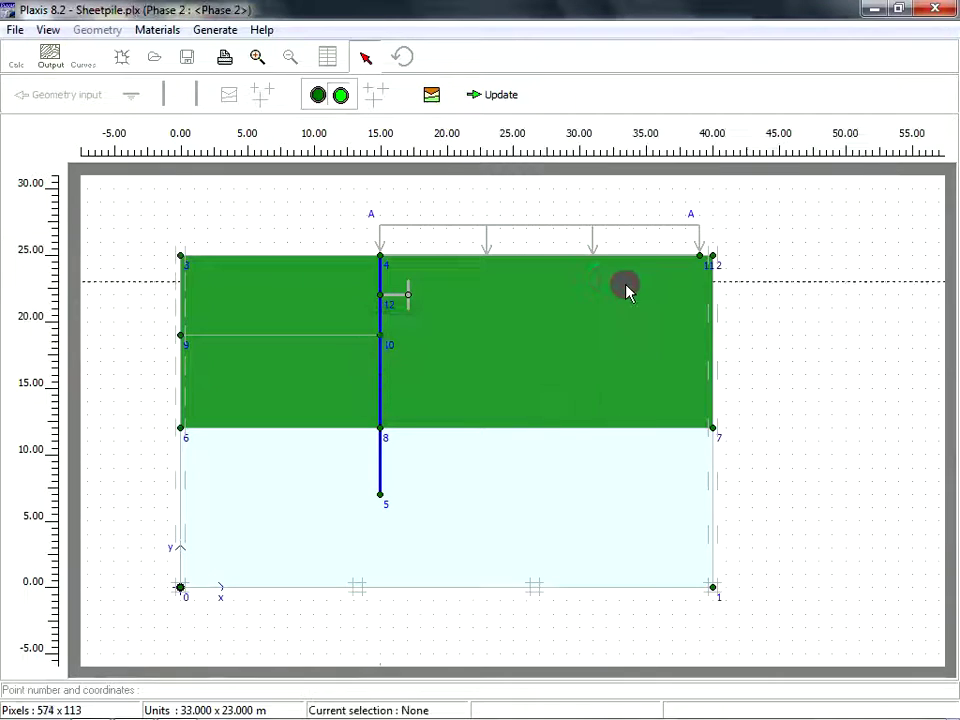
{"action": "left_click", "coordinate": [333, 300]}
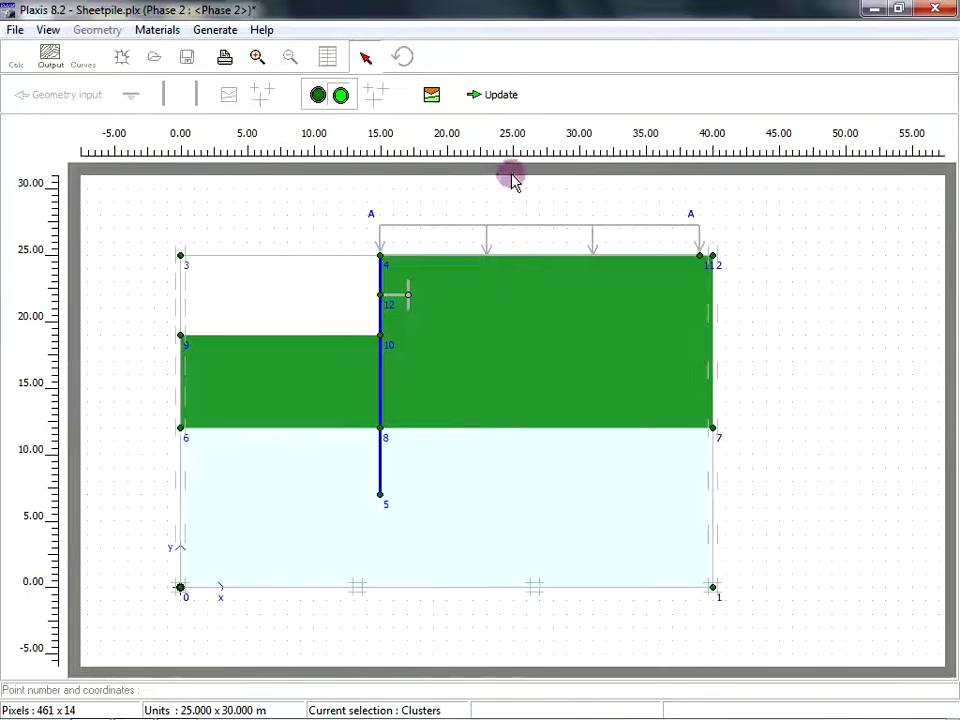
{"action": "left_click", "coordinate": [498, 96]}
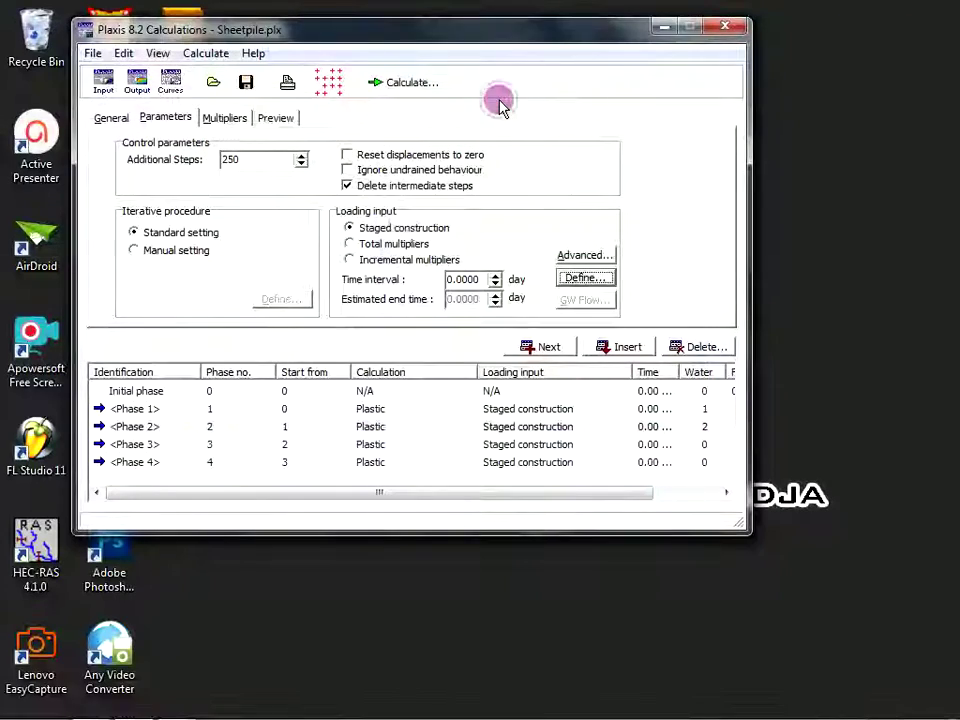
- In the staged construction of Phase 3, activate the fixed-end anchor on the wall with an adjusted prestress force of 1 kN/m
{"action": "left_click", "coordinate": [136, 446]}
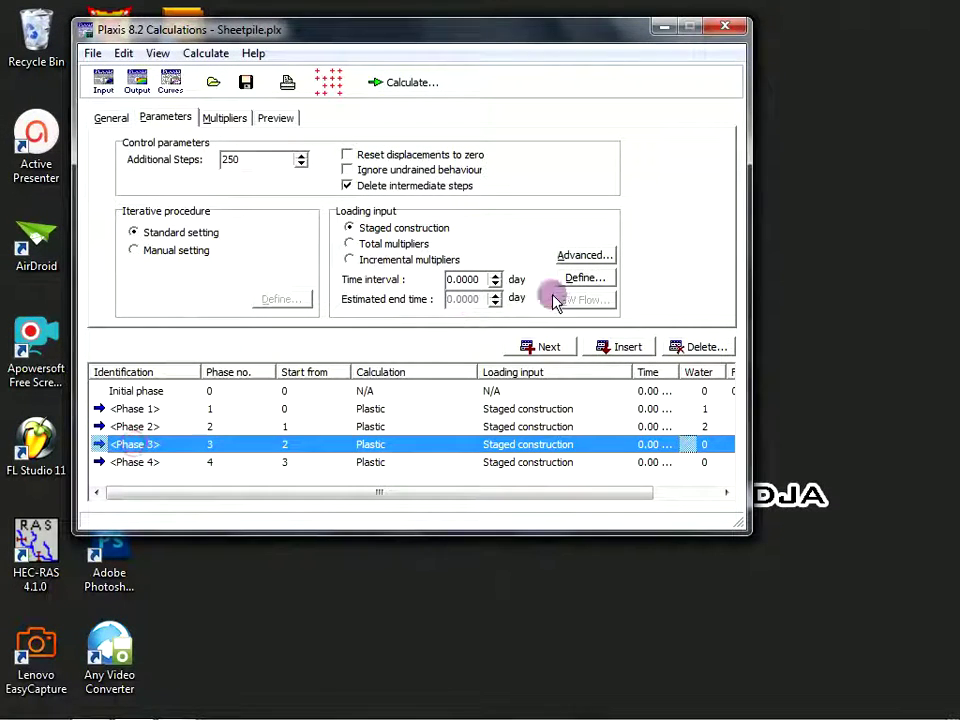
{"action": "left_click", "coordinate": [584, 279]}
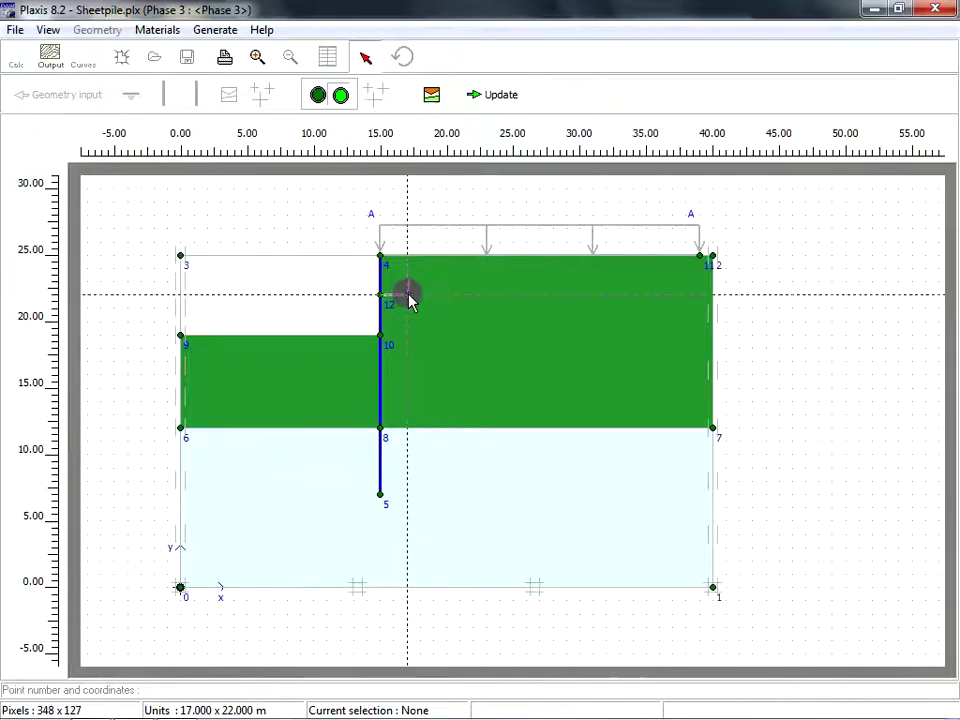
{"action": "double_click", "coordinate": [408, 300]}
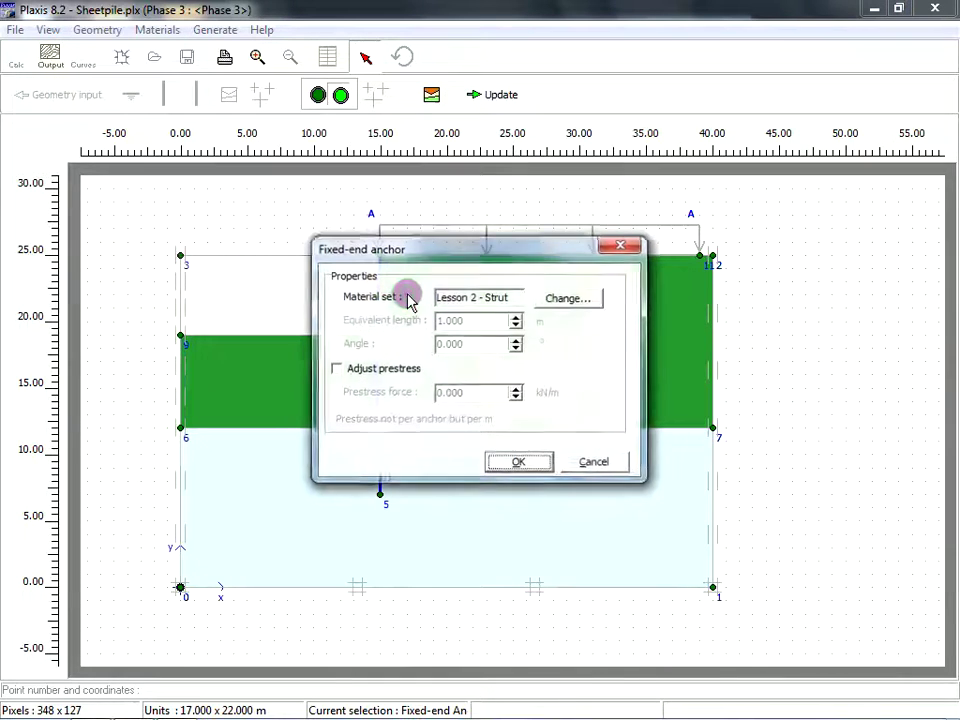
{"action": "left_click", "coordinate": [384, 372]}
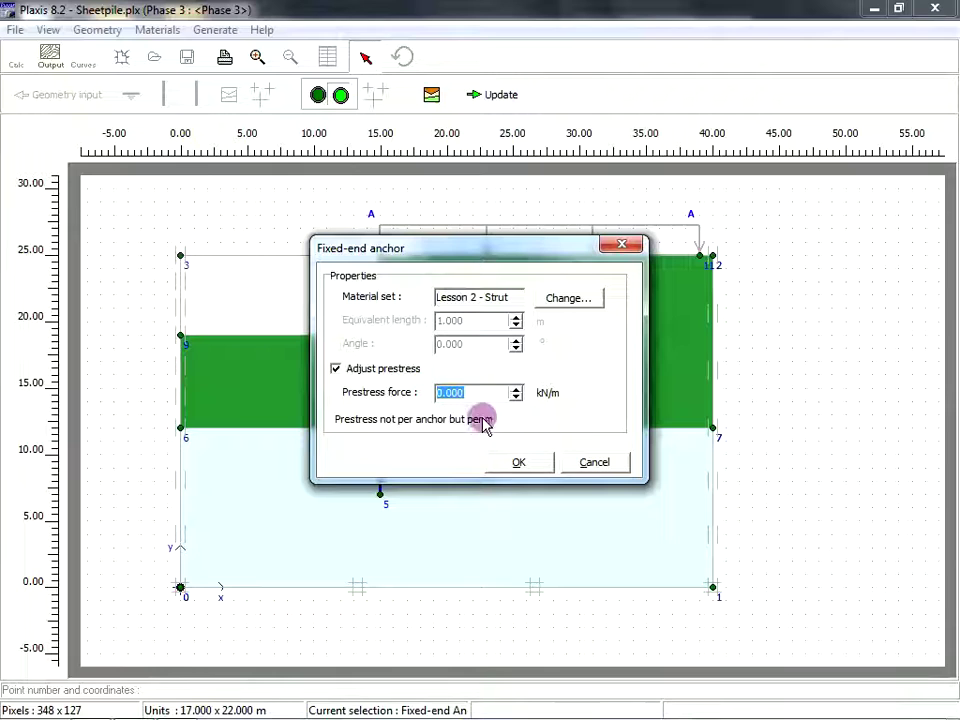
{"action": "left_click", "coordinate": [452, 397]}
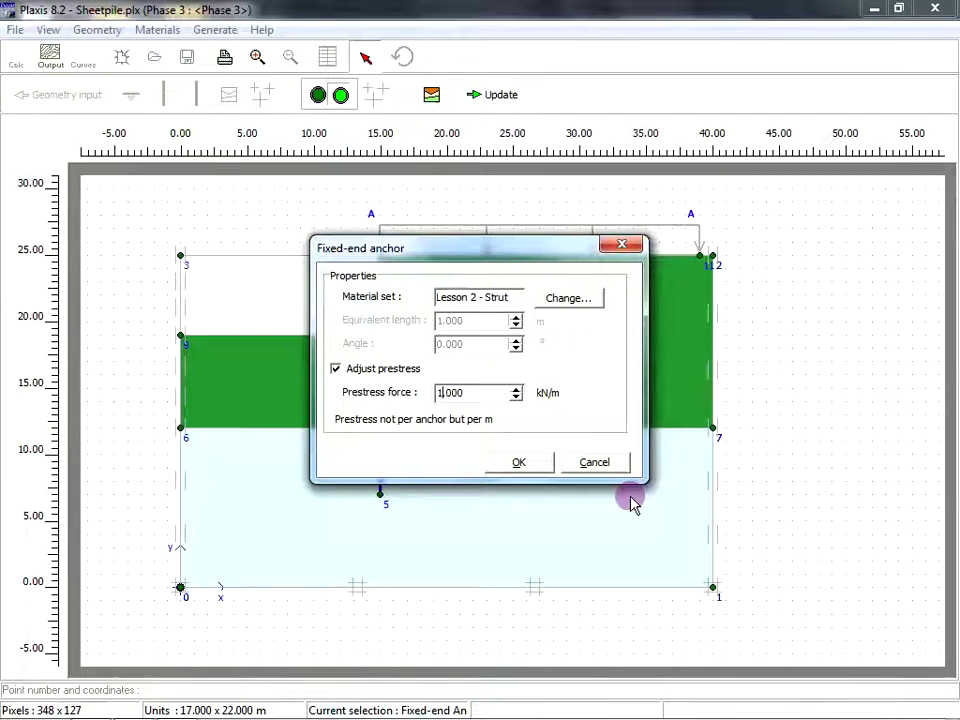
{"action": "left_click", "coordinate": [527, 465]}
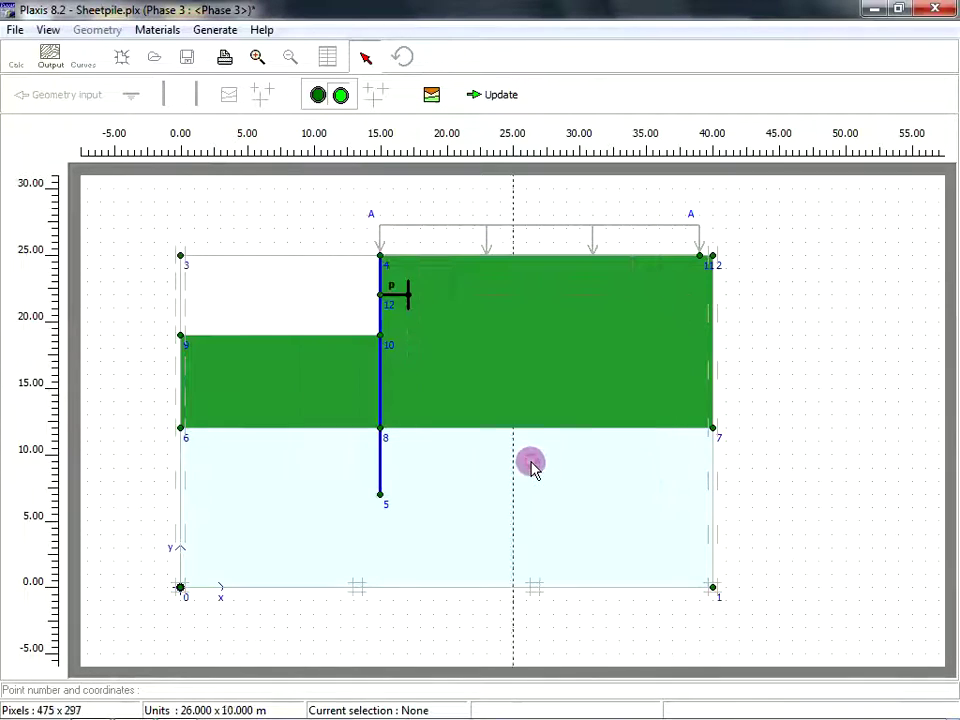
{"action": "left_click", "coordinate": [409, 299]}
{"action": "left_click", "coordinate": [421, 302]}
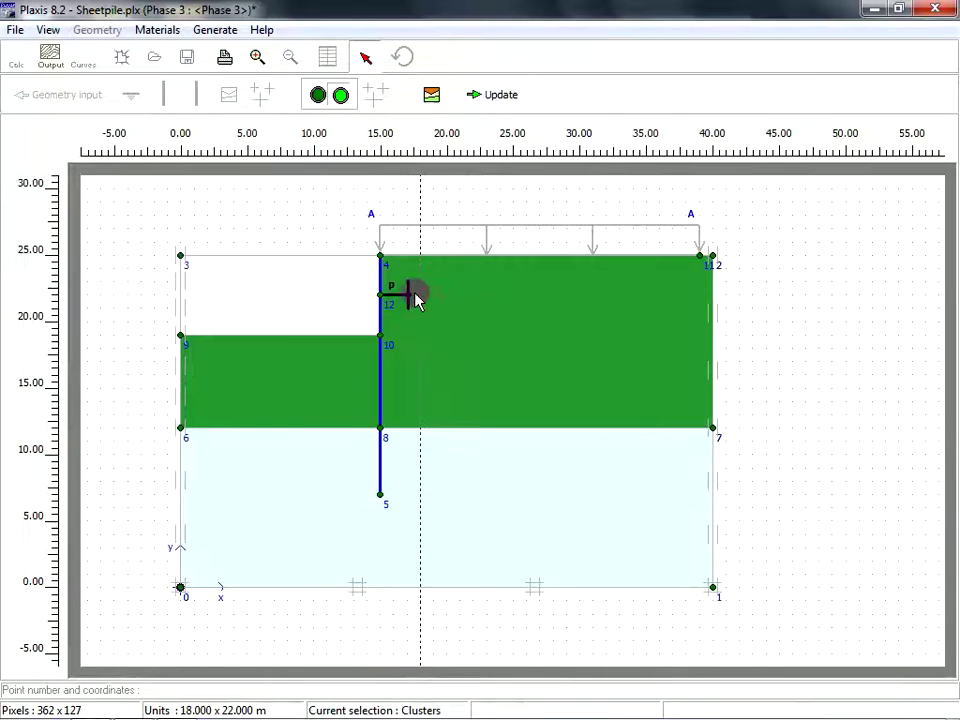
{"action": "left_click", "coordinate": [410, 296]}
{"action": "double_click", "coordinate": [408, 298]}
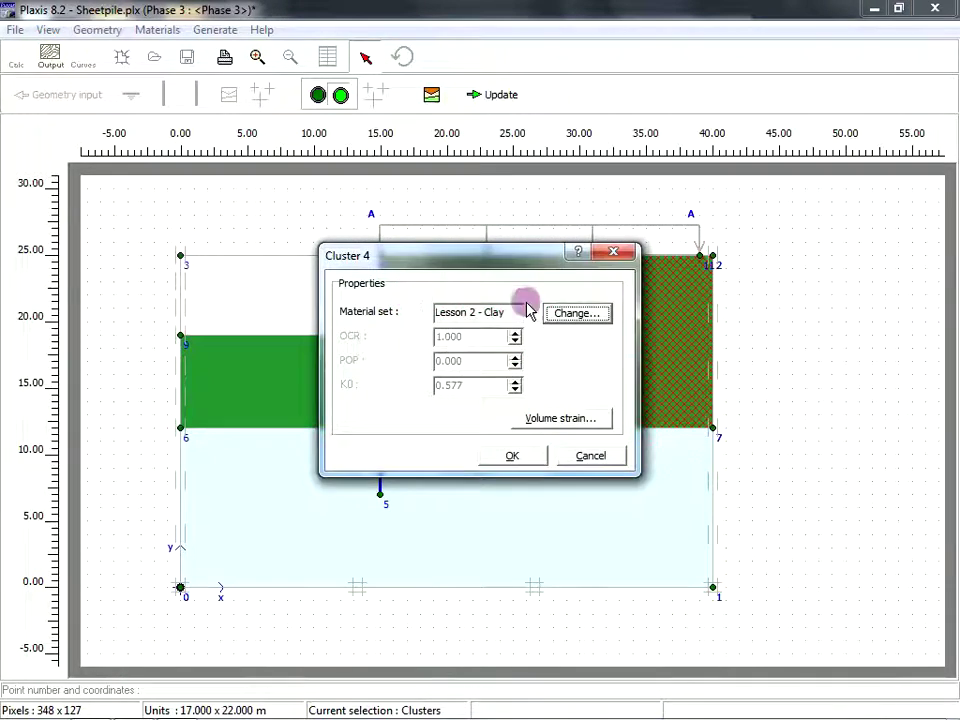
{"action": "left_click", "coordinate": [562, 453]}
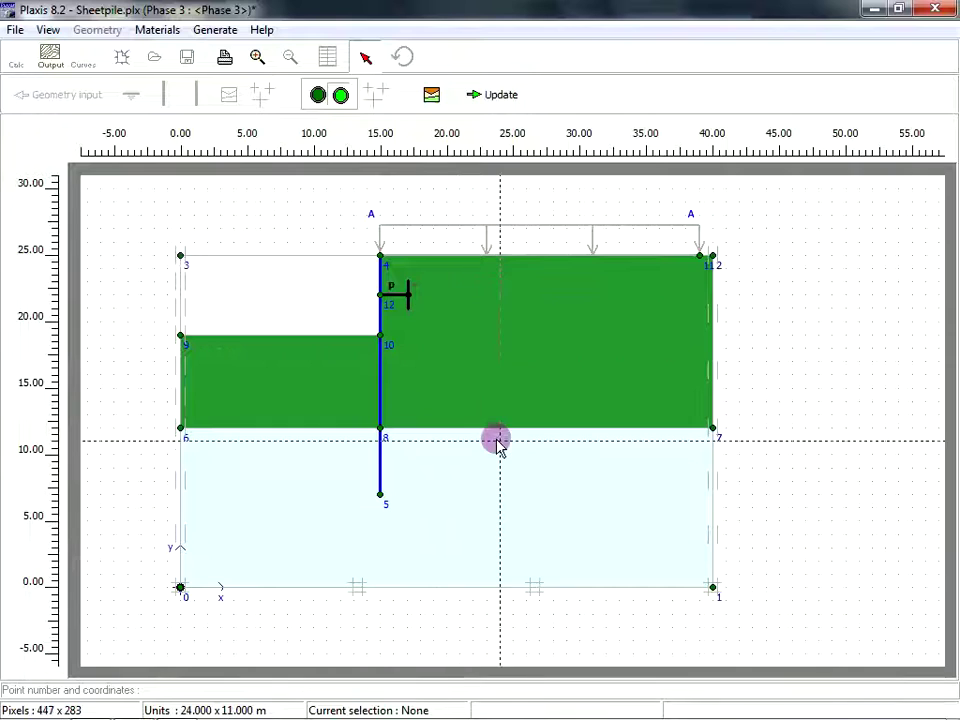
- Update Phase 3, and define Phase 4 as the second excavation by deactivating the remaining green soil cluster left of the wall
{"action": "left_click", "coordinate": [503, 95]}
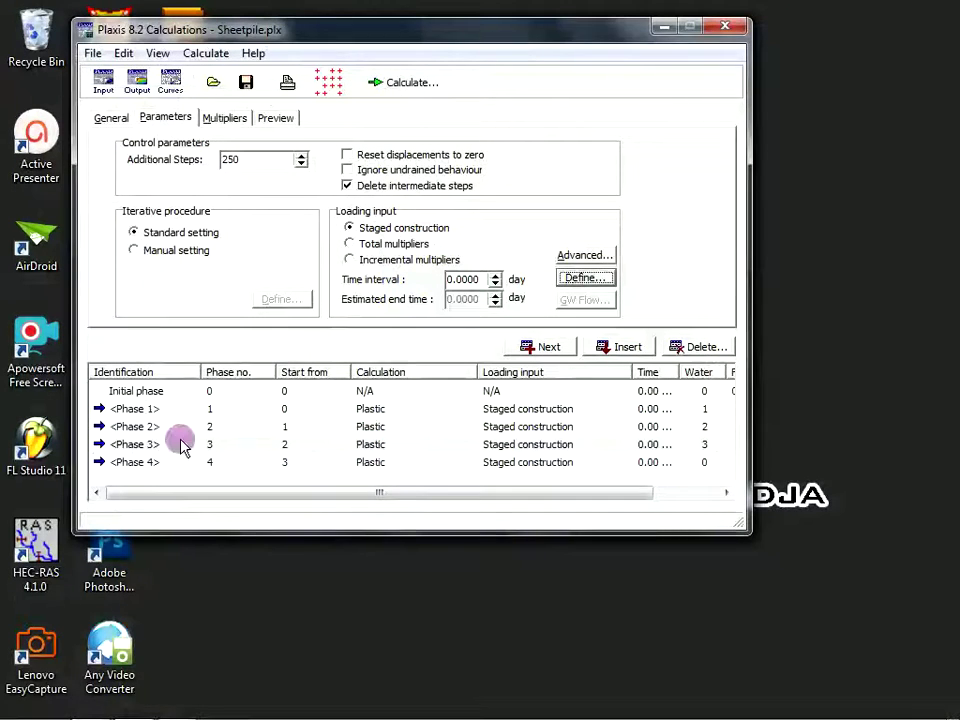
{"action": "left_click", "coordinate": [133, 465]}
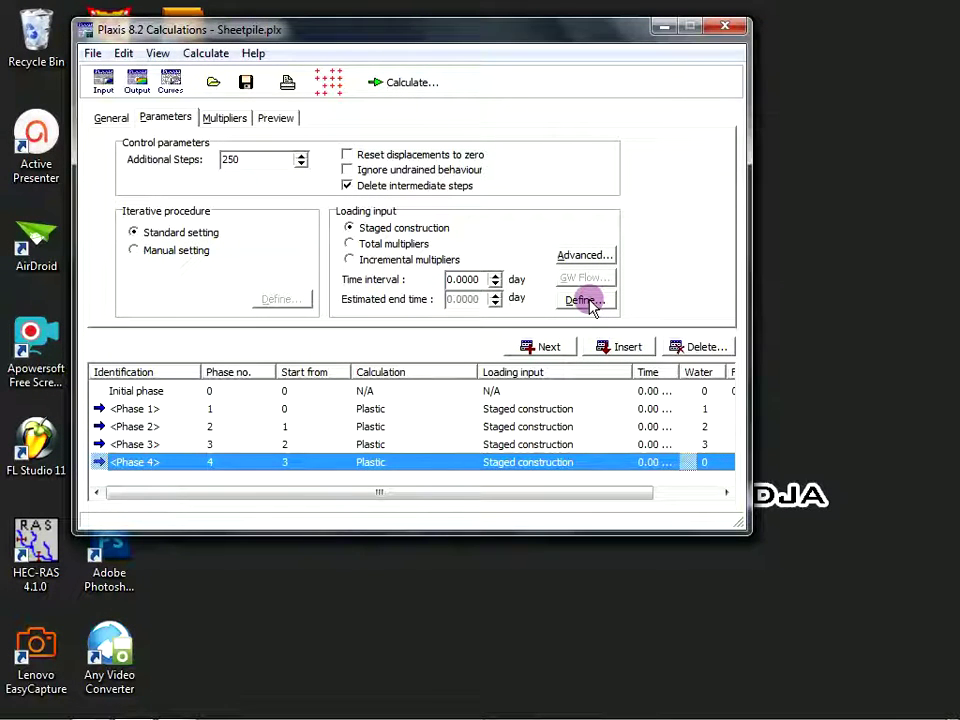
{"action": "left_click", "coordinate": [589, 301]}
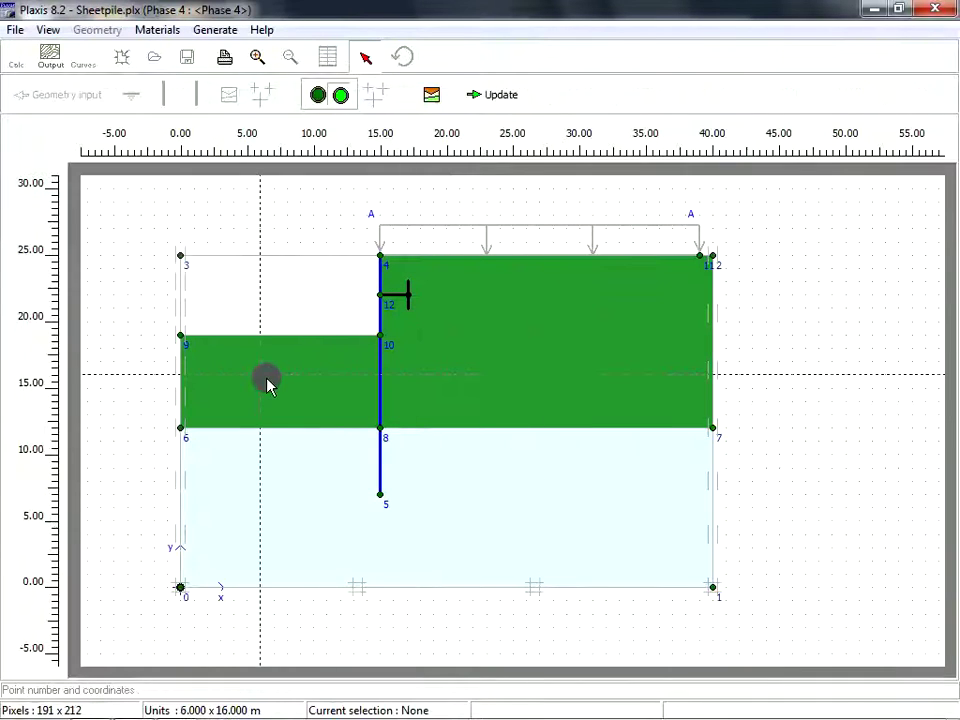
{"action": "left_click", "coordinate": [272, 382]}
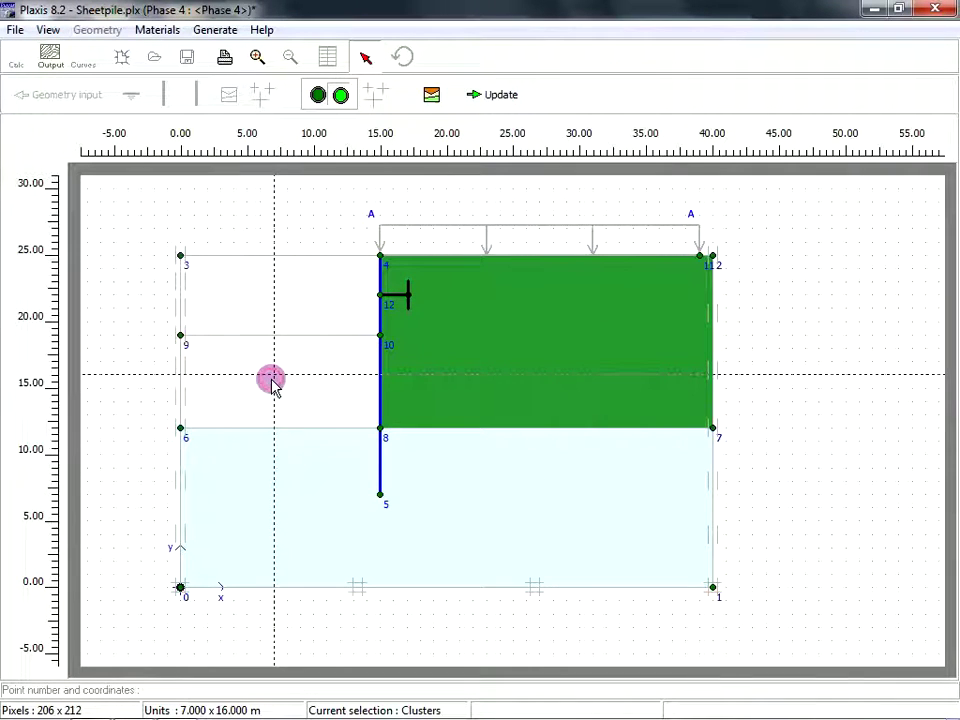
{"action": "left_click", "coordinate": [503, 95]}
- Add Phase 5 after Phase 4, activate distributed load A with a Y-value of -1 kN/m² at both points, and update the phase
{"action": "left_click", "coordinate": [590, 302]}
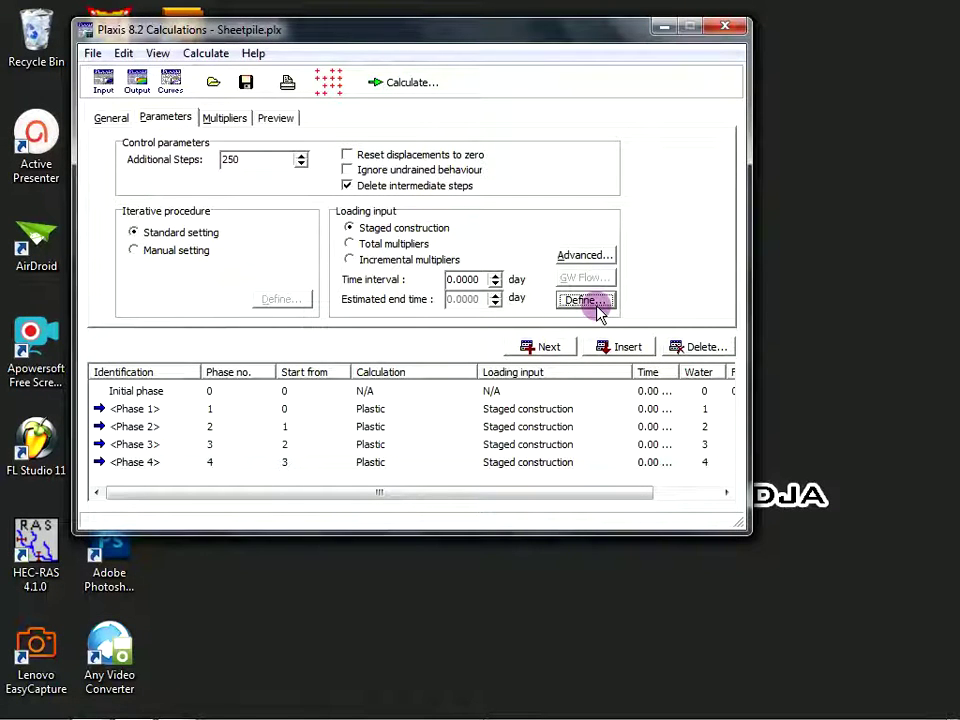
{"action": "left_click", "coordinate": [180, 462]}
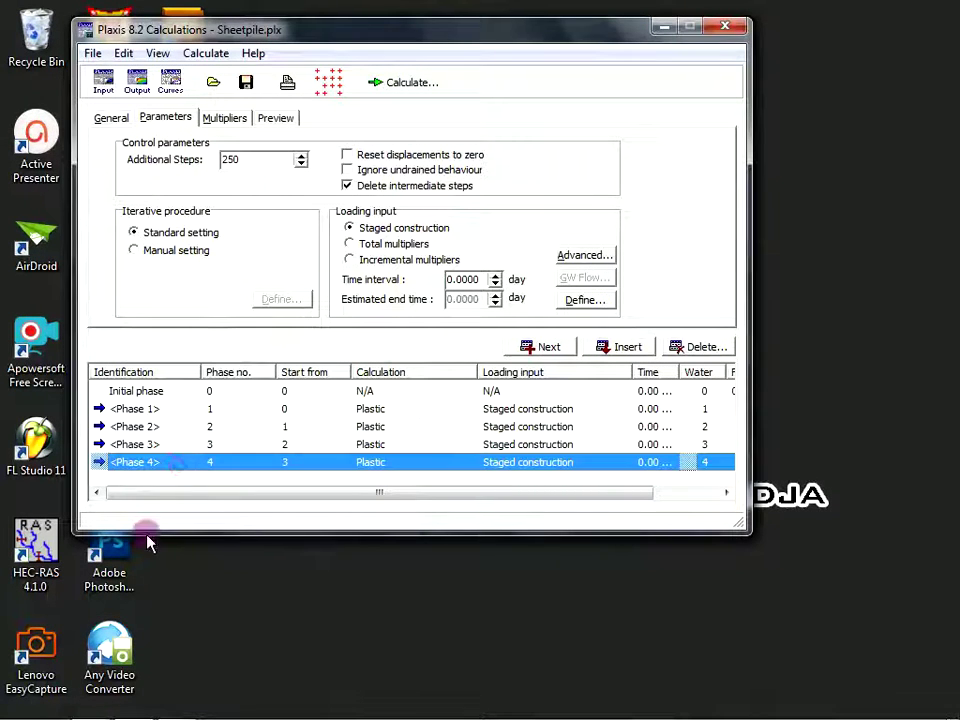
{"action": "left_click", "coordinate": [578, 300]}
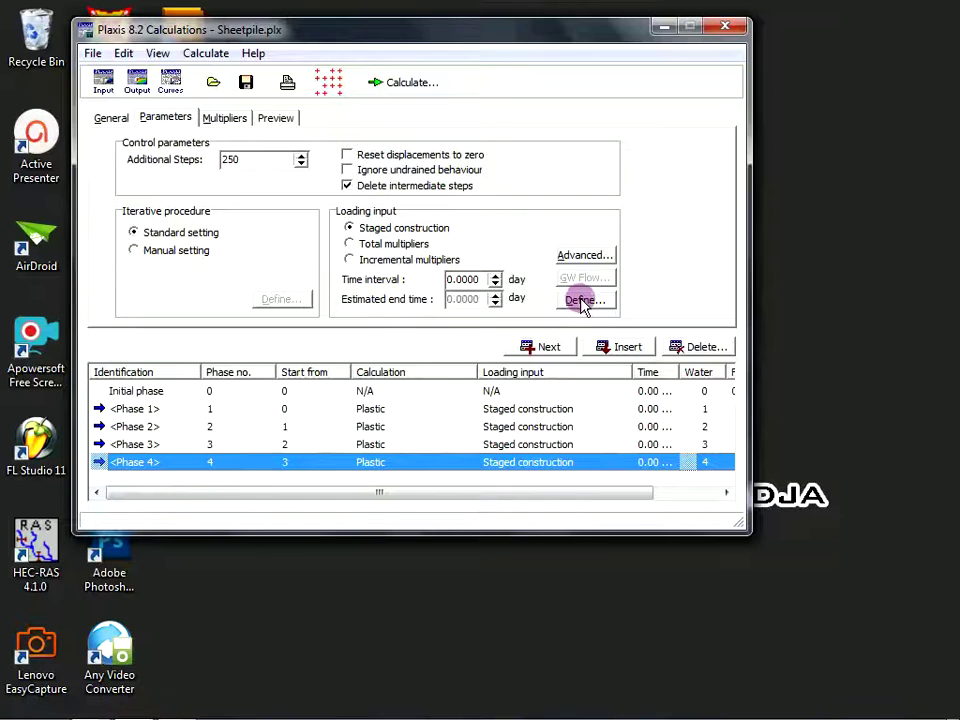
{"action": "left_click", "coordinate": [549, 348]}
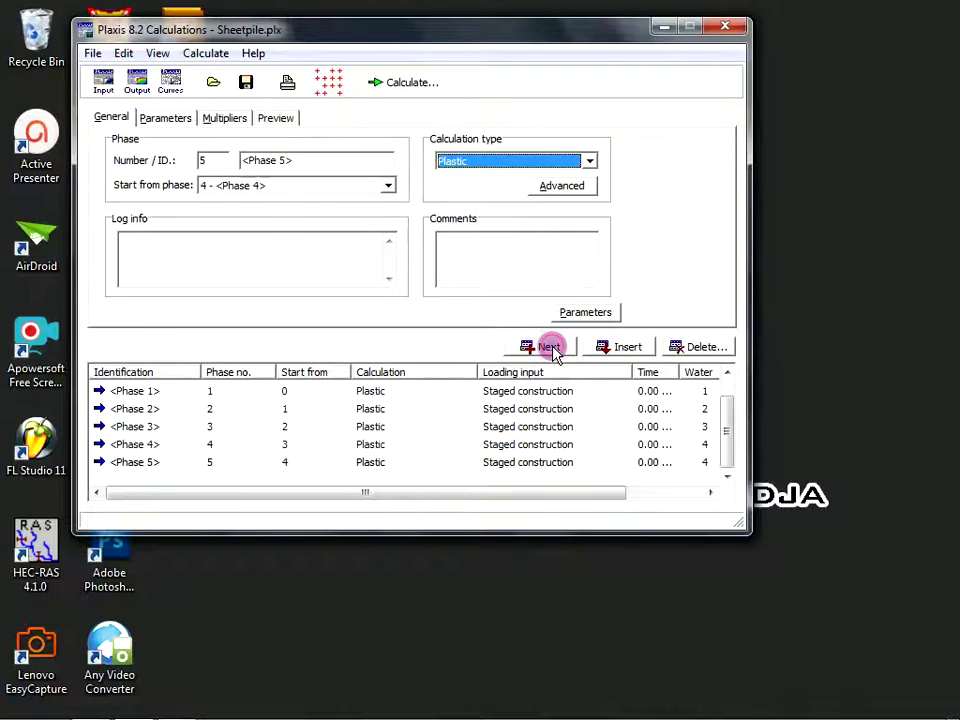
{"action": "left_click", "coordinate": [163, 119]}
{"action": "left_click", "coordinate": [604, 304]}
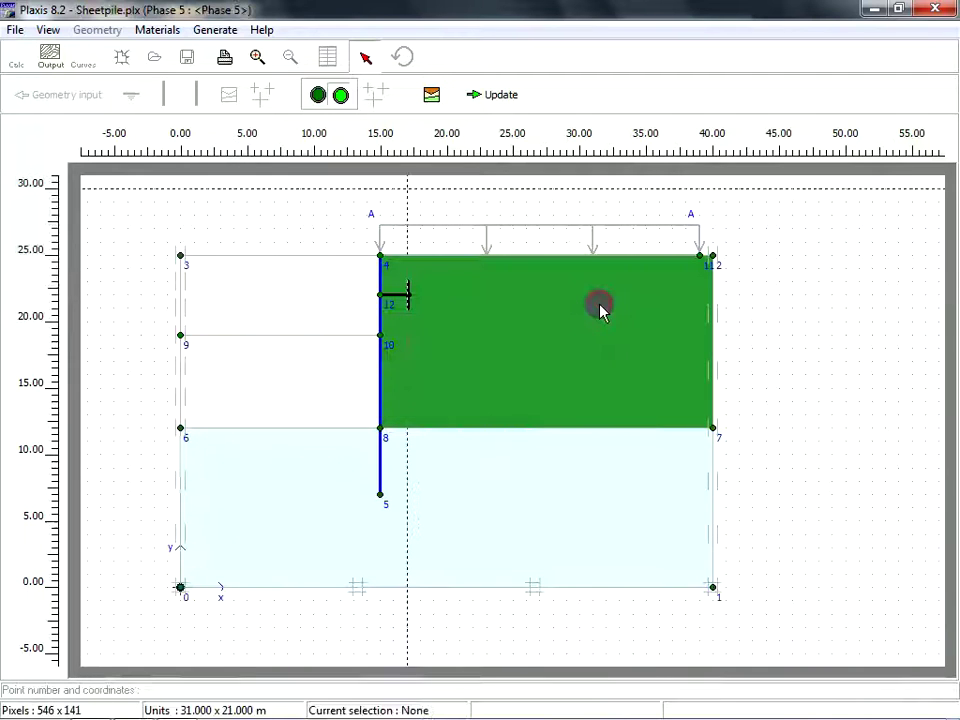
{"action": "double_click", "coordinate": [483, 254]}
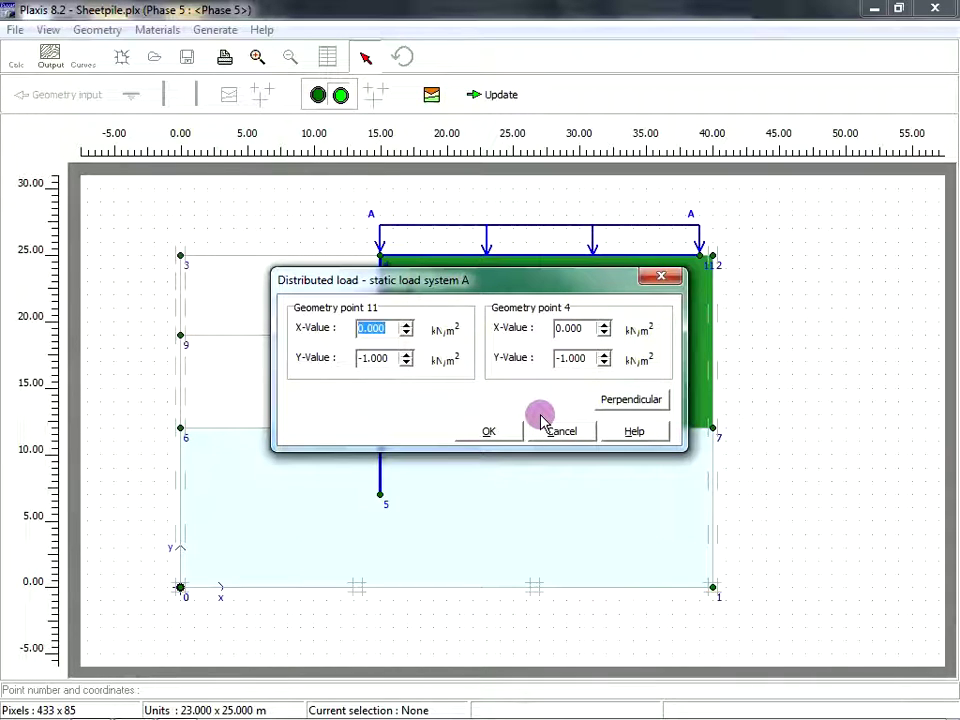
{"action": "left_click", "coordinate": [489, 431]}
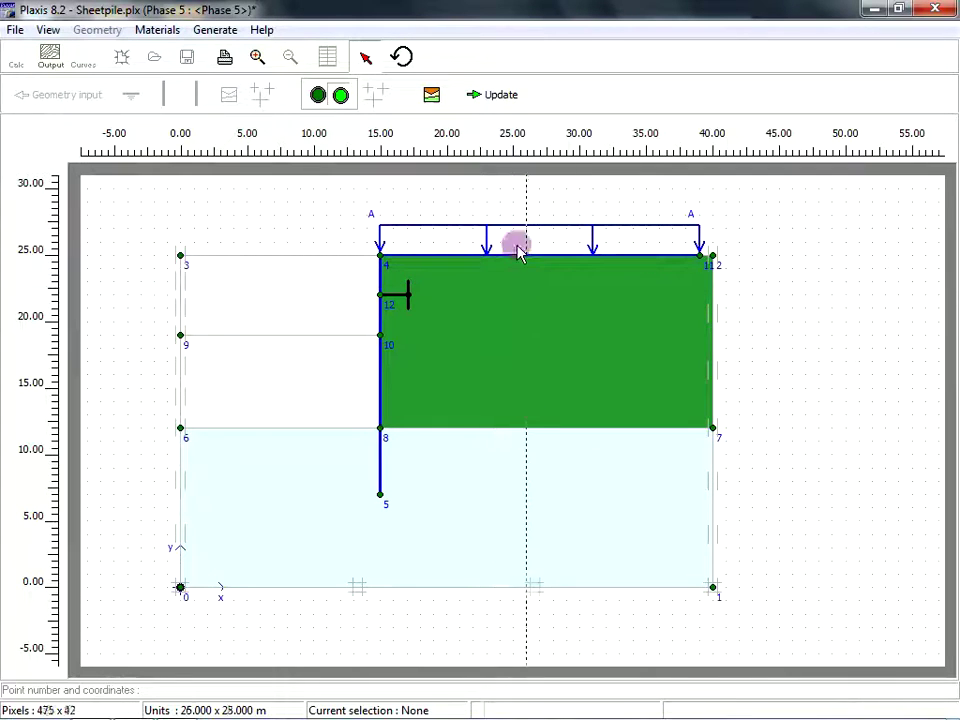
{"action": "left_click", "coordinate": [493, 96]}
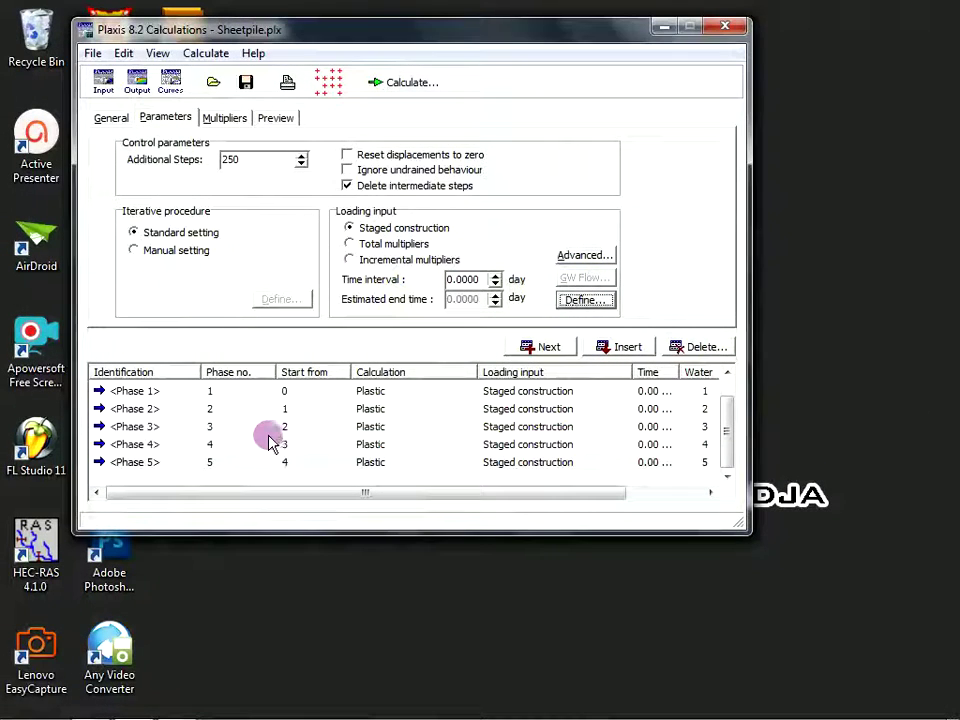
- Run the calculation starting with Phase 1, without selecting nodes for load-displacement curves
{"action": "left_click", "coordinate": [240, 461]}
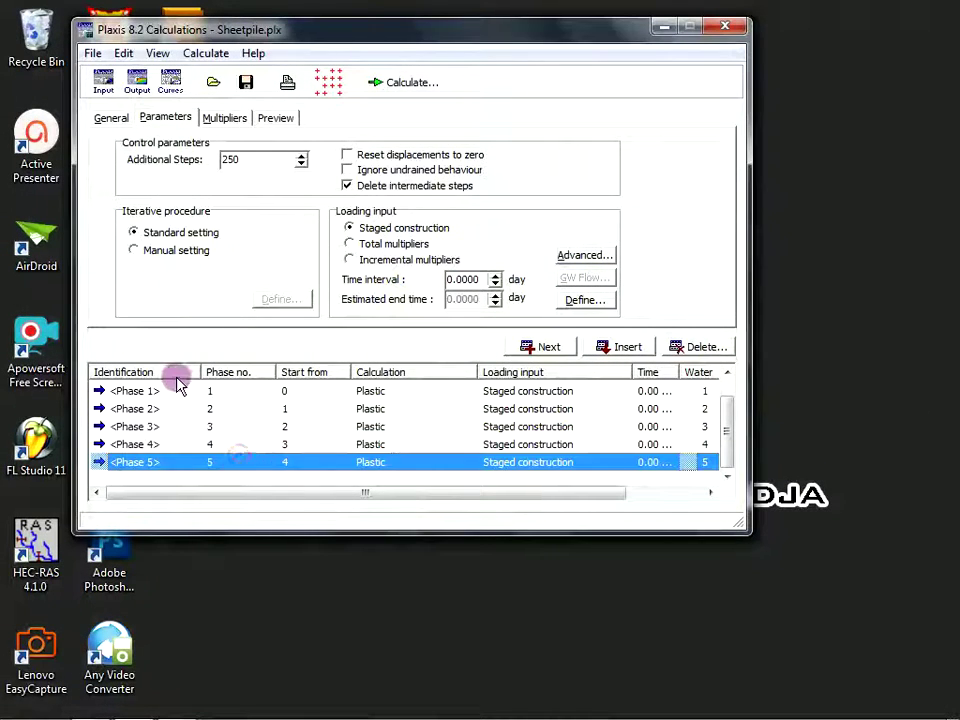
{"action": "scroll", "coordinate": [171, 400], "scroll_direction": "up", "scroll_amount": 1}
{"action": "scroll", "coordinate": [171, 413], "scroll_direction": "down", "scroll_amount": 1}
{"action": "scroll", "coordinate": [303, 378], "scroll_direction": "up", "scroll_amount": 1}
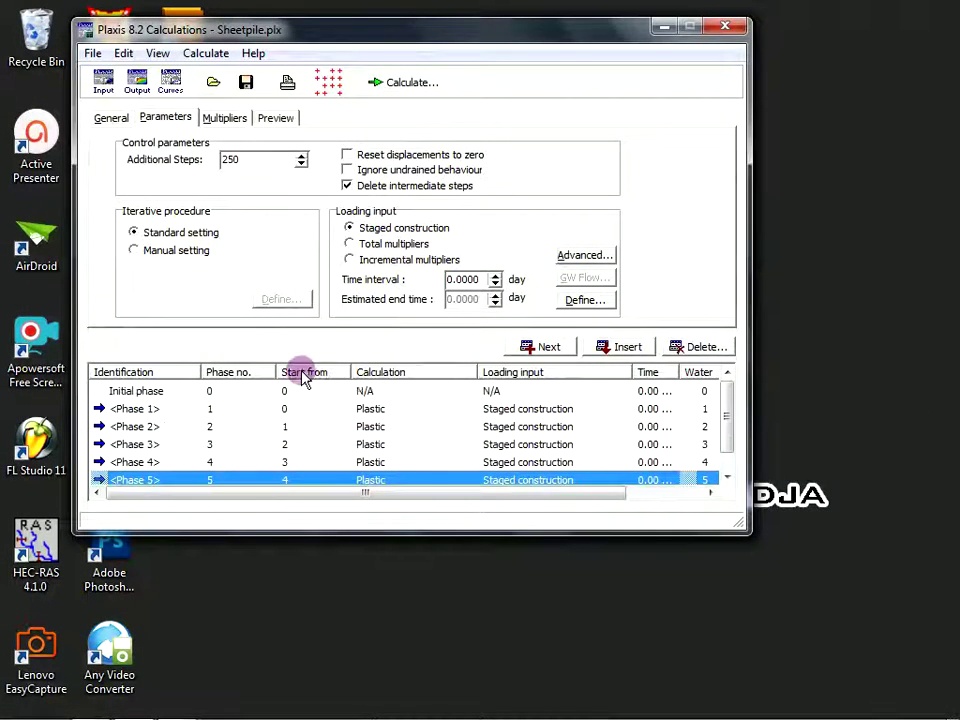
{"action": "left_click", "coordinate": [152, 407]}
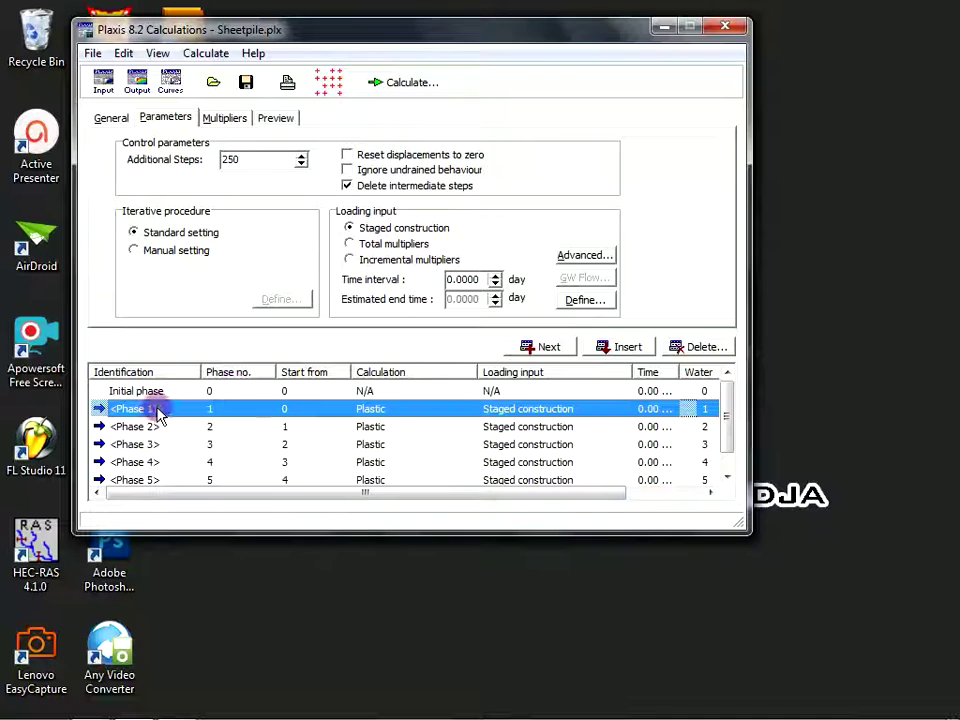
{"action": "left_click", "coordinate": [421, 84]}
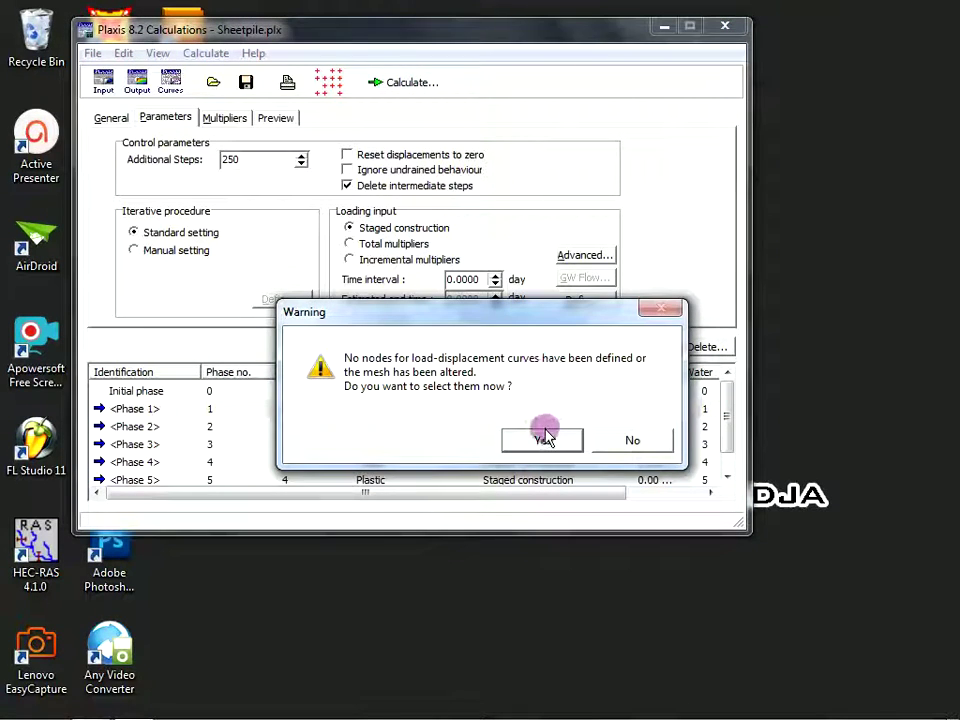
{"action": "left_click", "coordinate": [640, 444]}
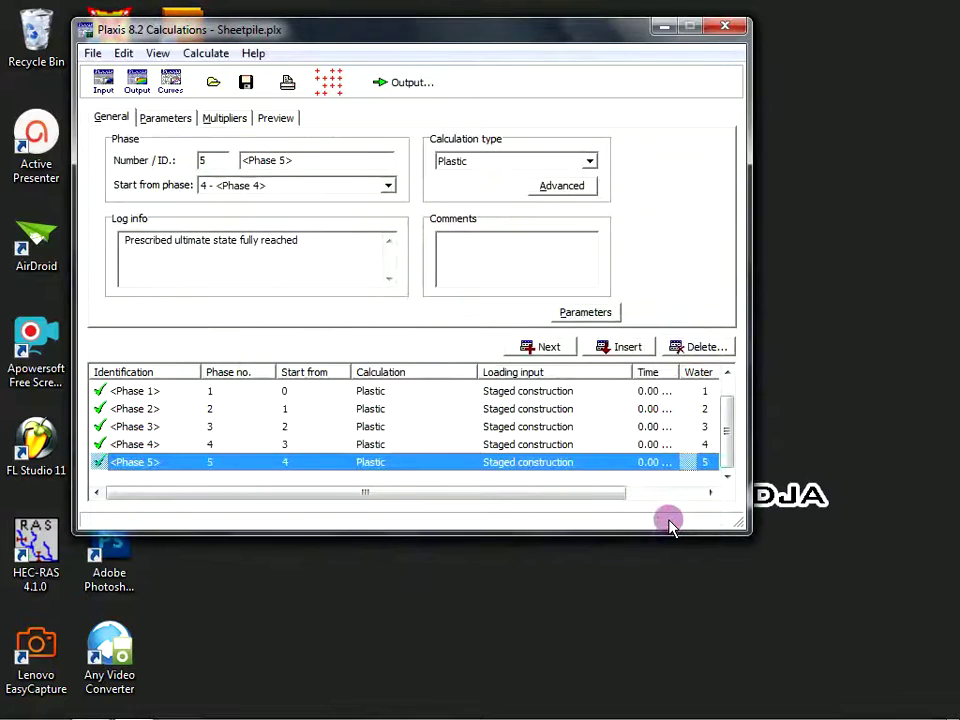
- Check the calculation status of all phases in the list, and select Phase 5
{"action": "scroll", "coordinate": [364, 422], "scroll_direction": "up", "scroll_amount": 1}
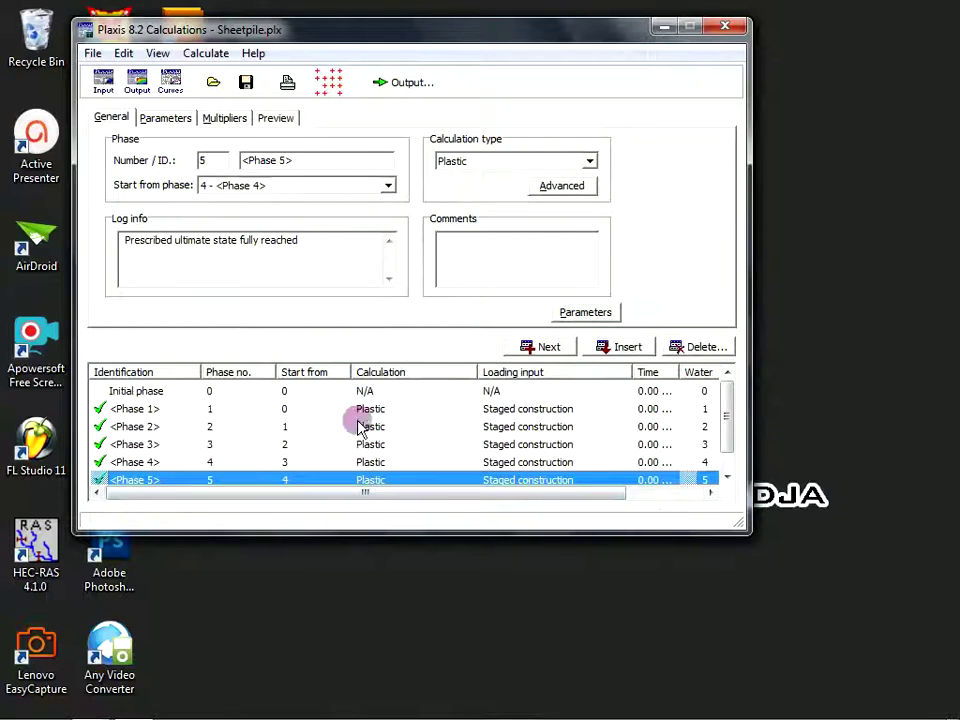
{"action": "scroll", "coordinate": [712, 414], "scroll_direction": "down", "scroll_amount": 1}
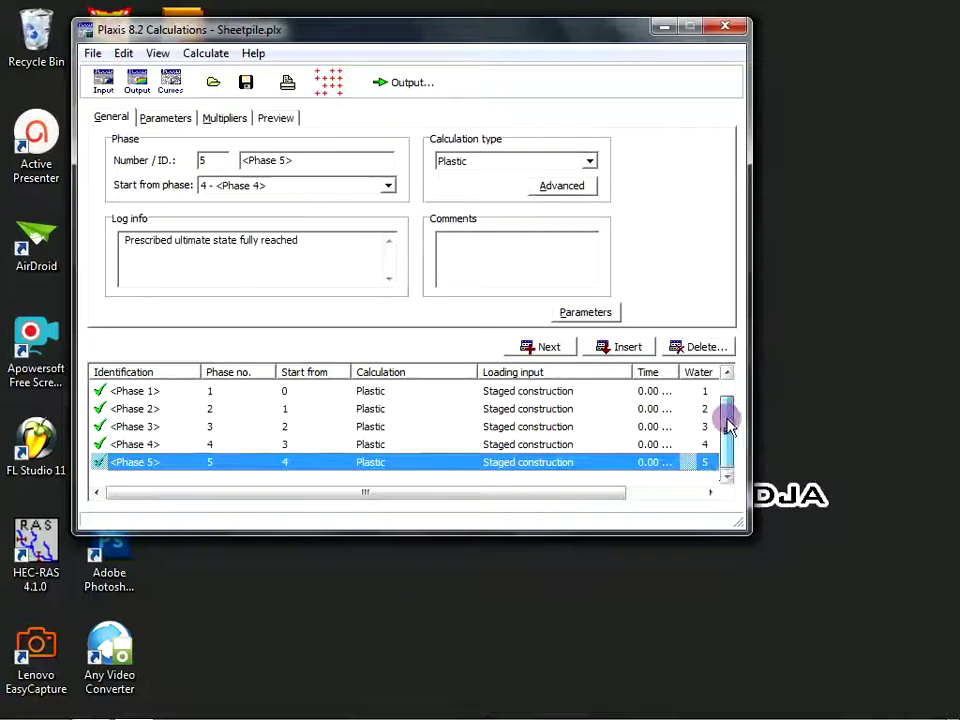
{"action": "left_click", "coordinate": [126, 442]}
{"action": "left_click", "coordinate": [150, 462]}
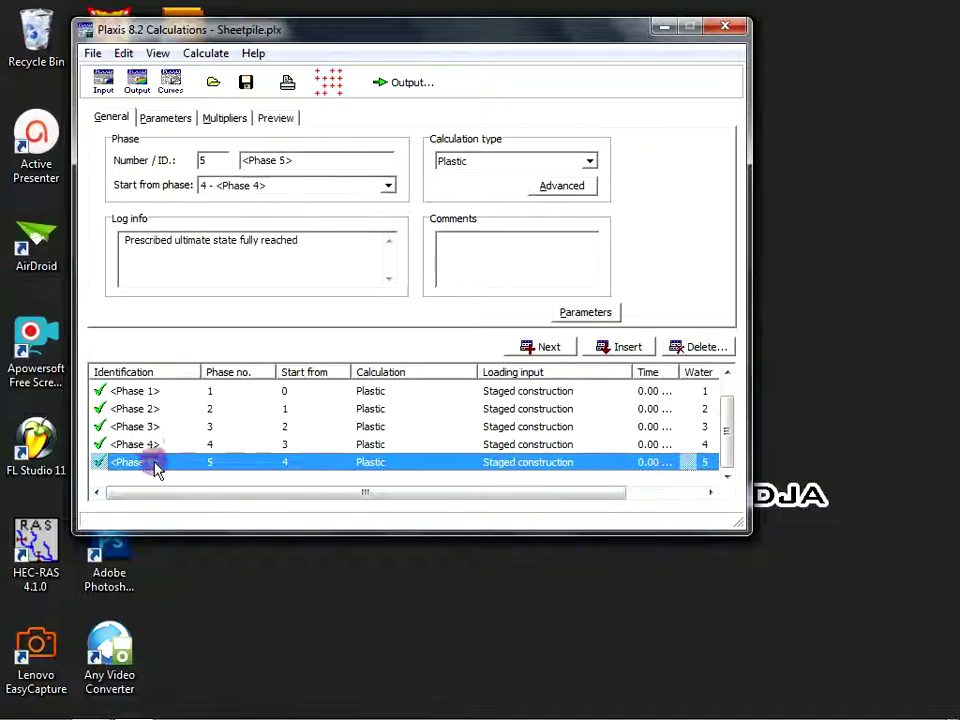
{"action": "left_click", "coordinate": [329, 82]}
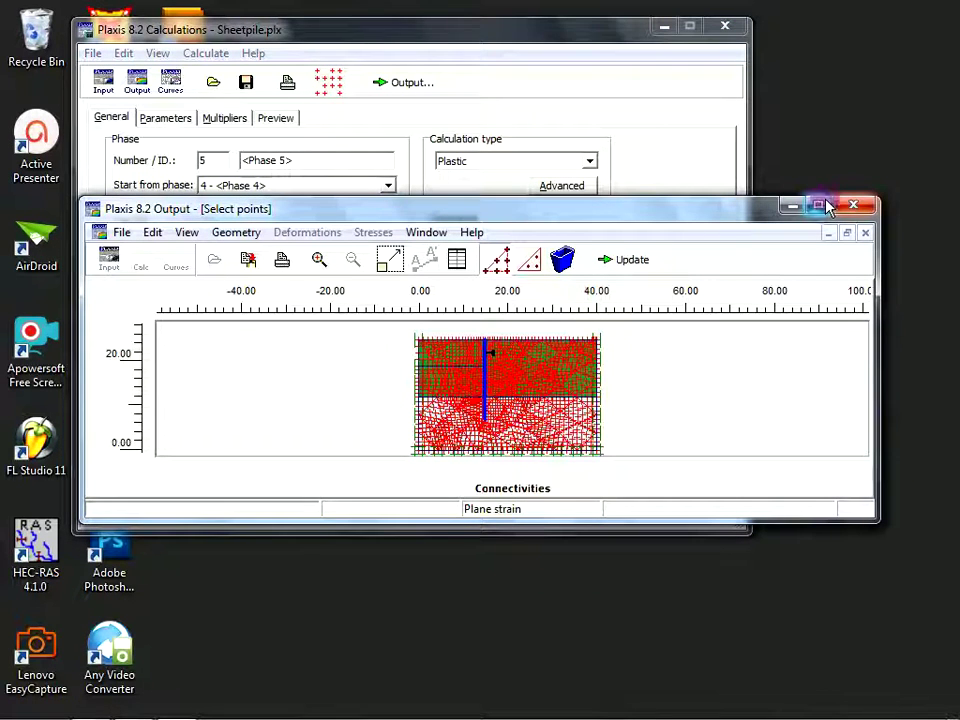
{"action": "left_click", "coordinate": [818, 207]}
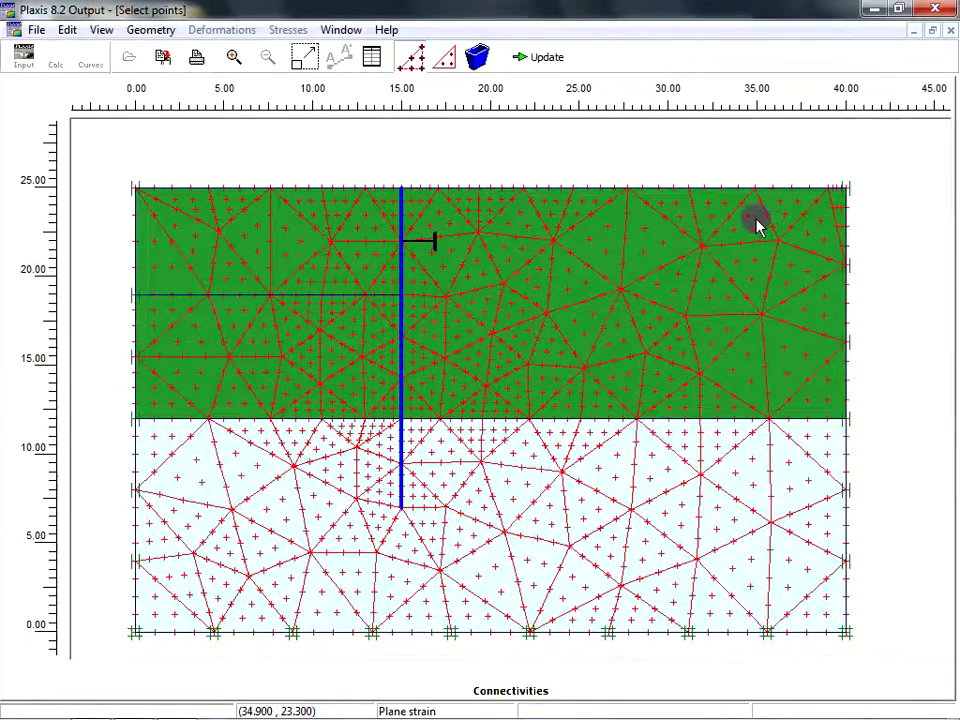
{"action": "left_click", "coordinate": [935, 9]}
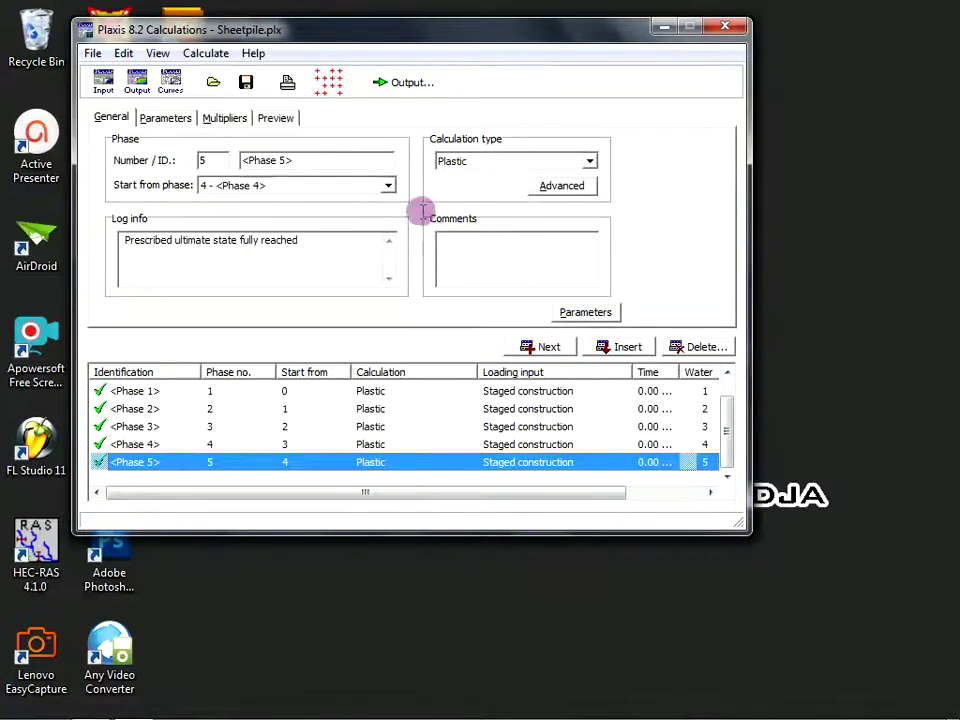
- Select a curve point in the mesh just right of the sheet pile, slightly below the layer boundary, and update the selection
{"action": "left_click", "coordinate": [326, 84]}
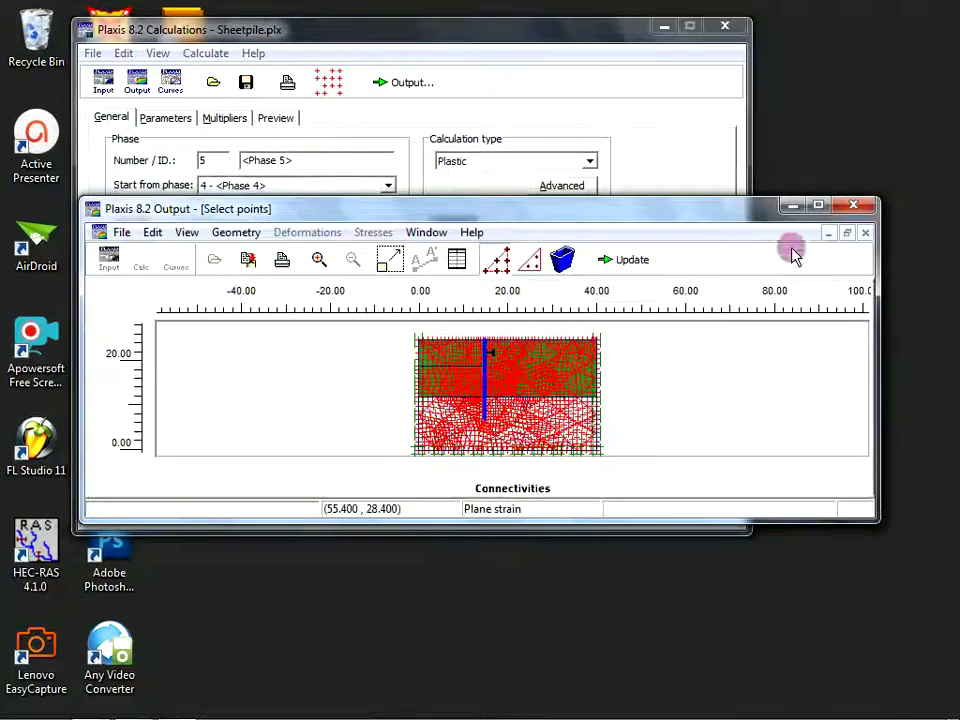
{"action": "left_click", "coordinate": [828, 208]}
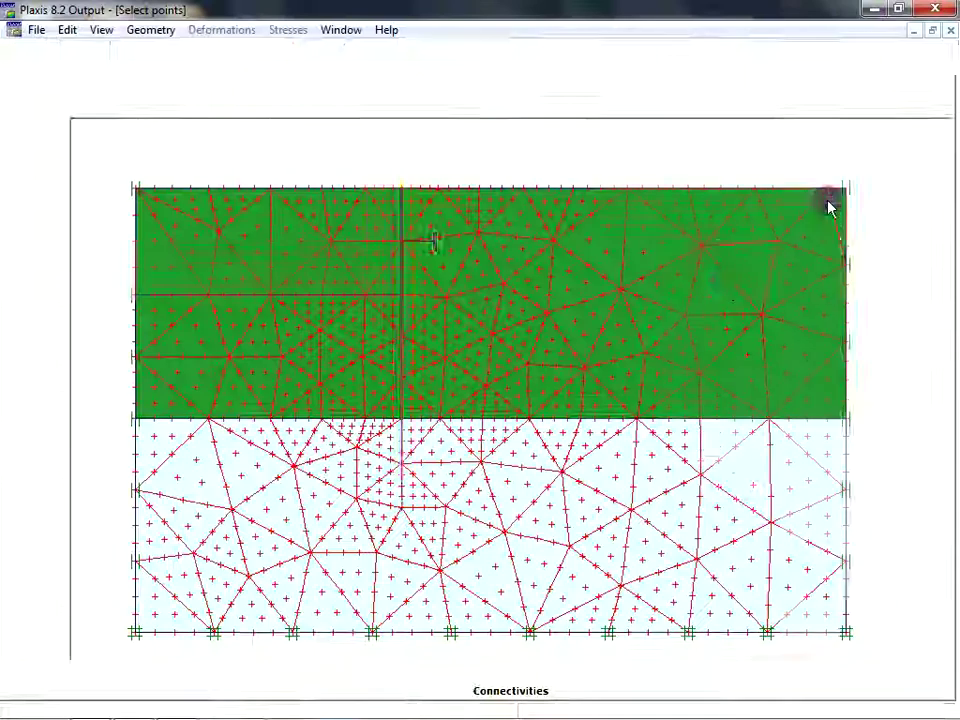
{"action": "left_click", "coordinate": [420, 440]}
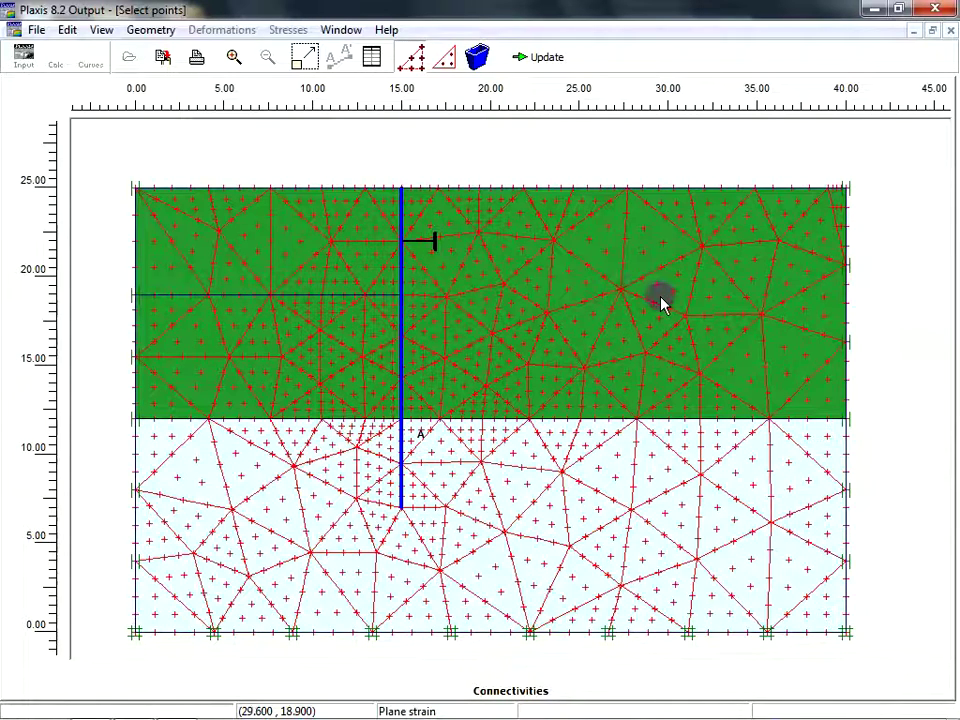
{"action": "left_click", "coordinate": [557, 60]}
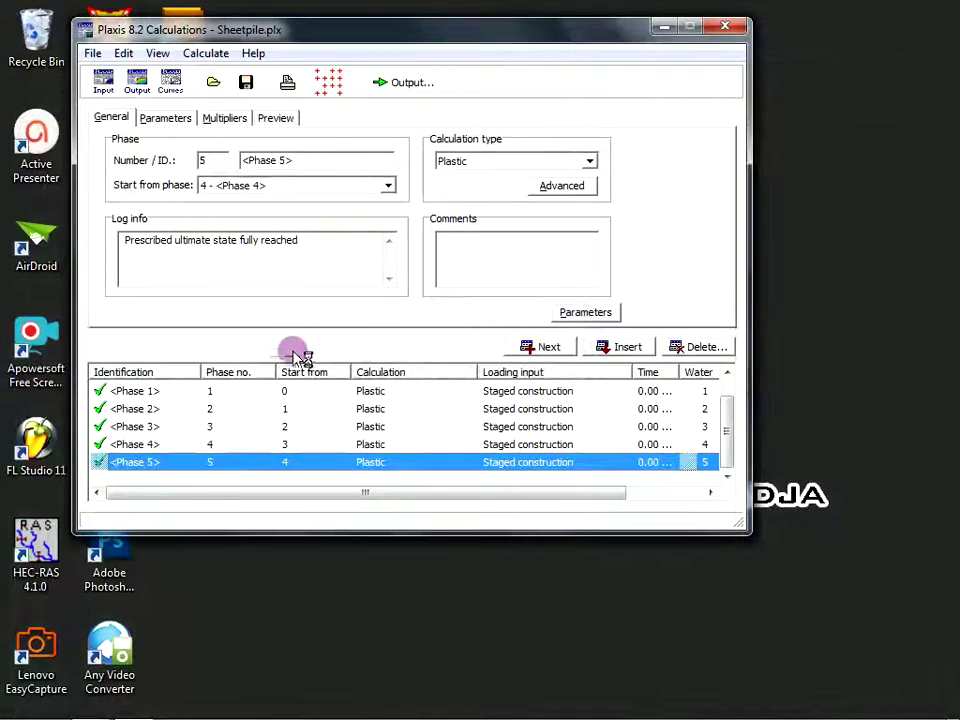
- Examine the deformed mesh output of Phase 5 and that of Phase 1, closing each output window
{"action": "left_click", "coordinate": [409, 85]}
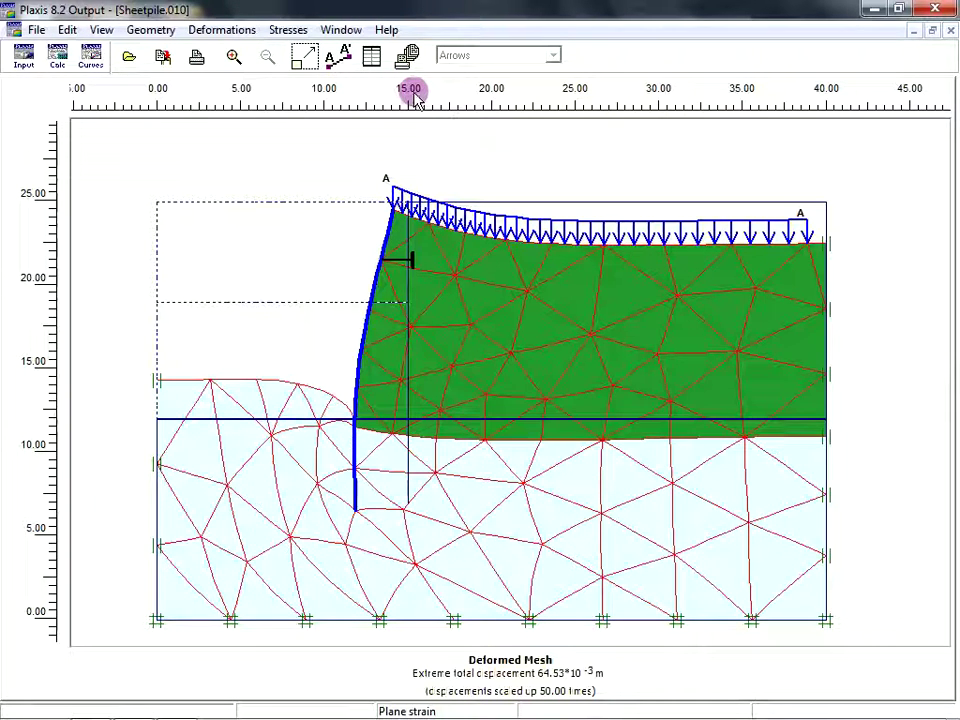
{"action": "left_click", "coordinate": [943, 12]}
{"action": "left_click", "coordinate": [154, 390]}
{"action": "scroll", "coordinate": [154, 388], "scroll_direction": "up", "scroll_amount": 1}
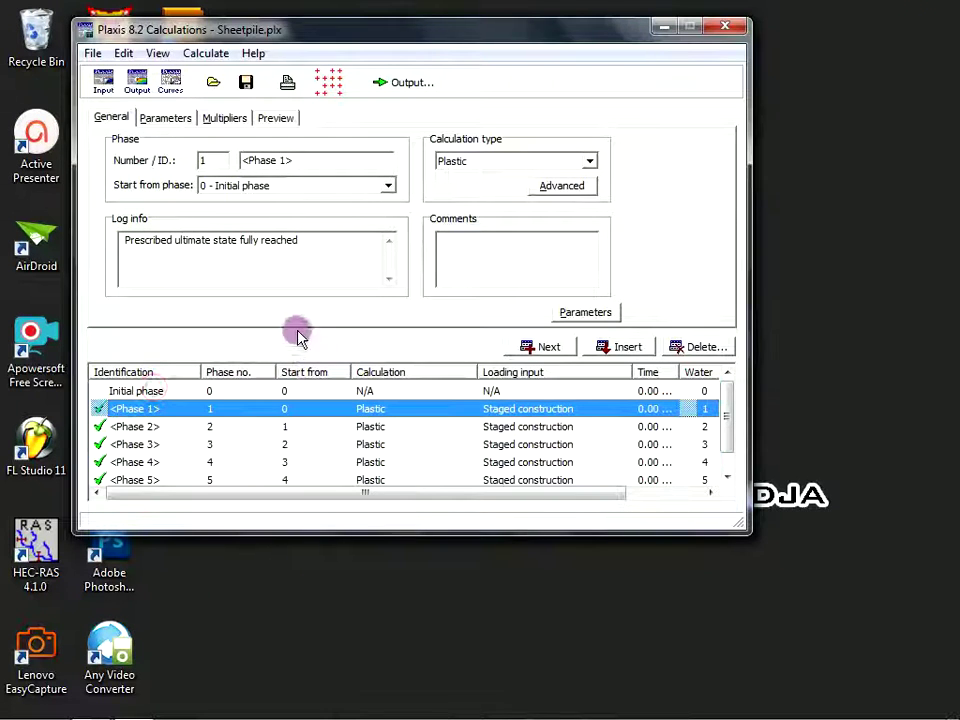
{"action": "right_click", "coordinate": [156, 409]}
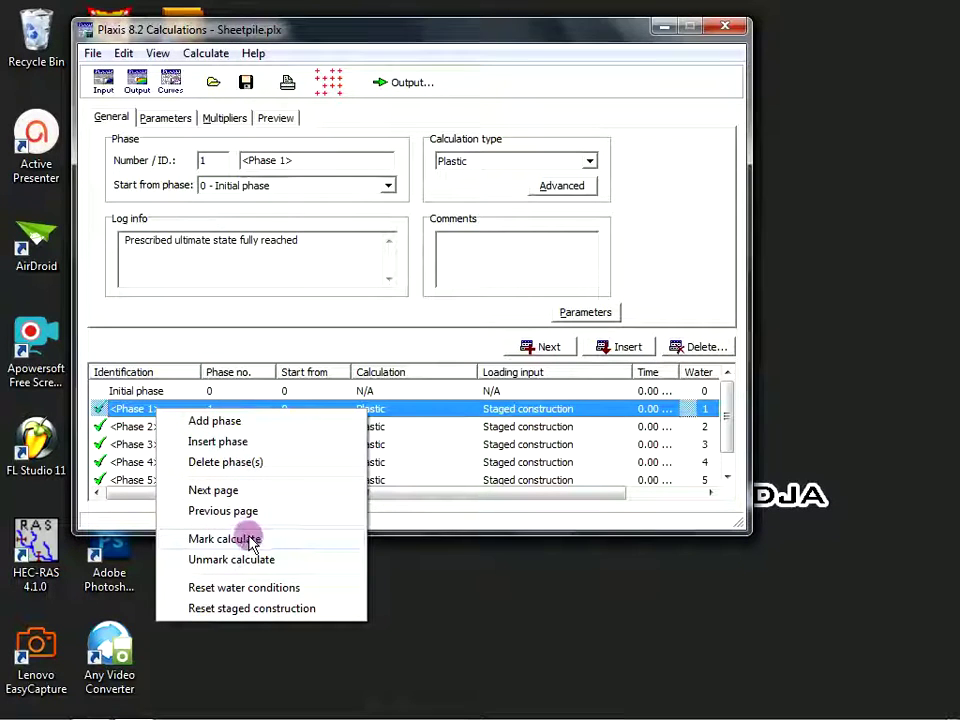
{"action": "left_click", "coordinate": [137, 461]}
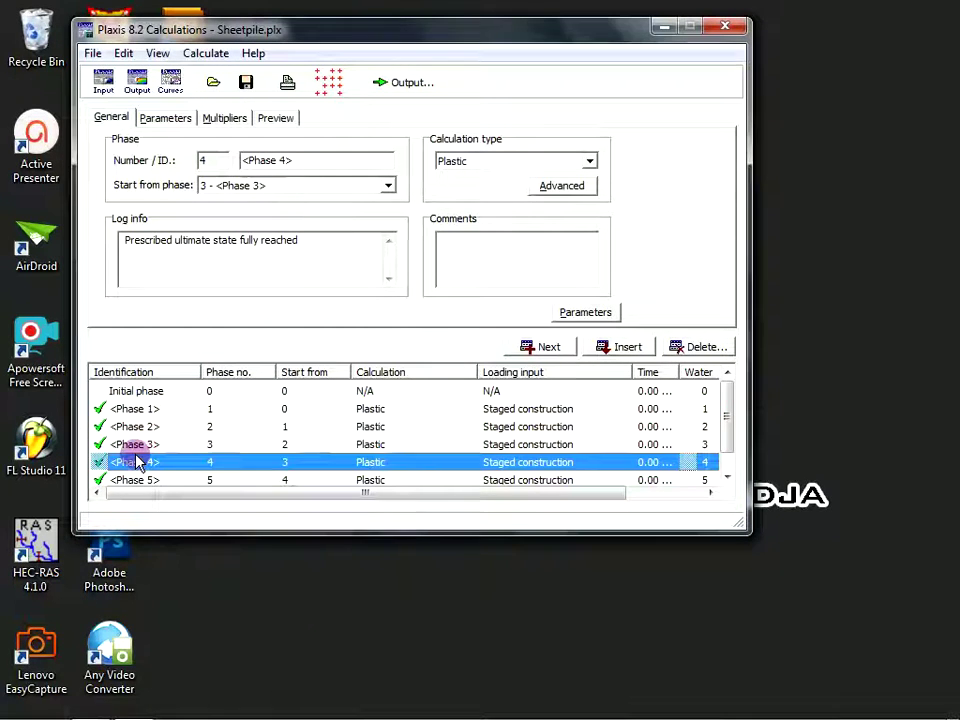
{"action": "left_click", "coordinate": [153, 427]}
{"action": "left_click", "coordinate": [150, 411]}
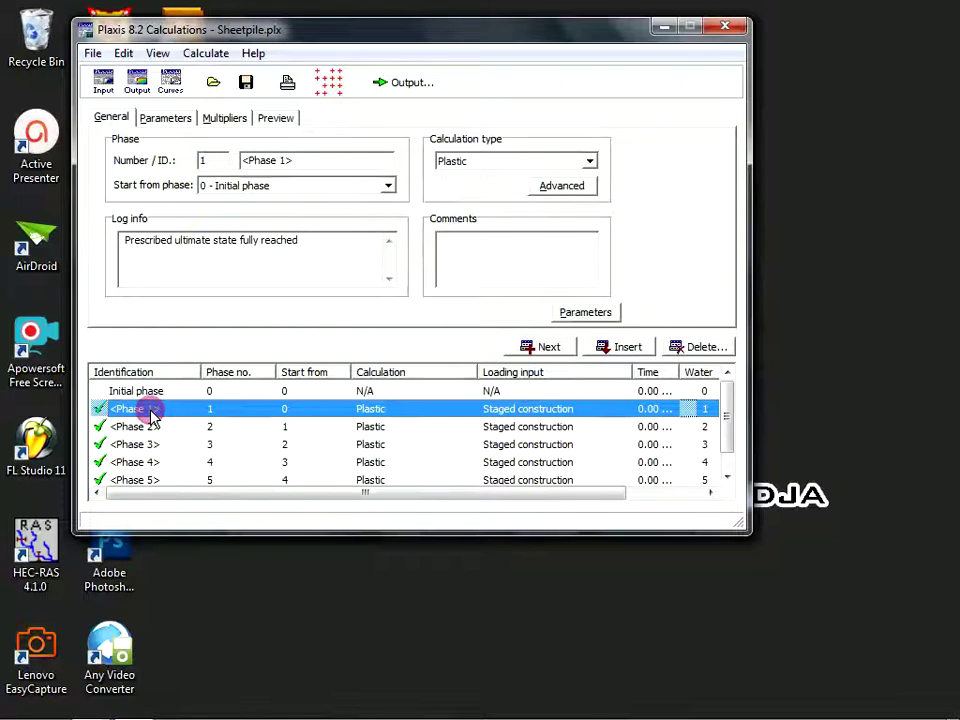
{"action": "left_click", "coordinate": [396, 86]}
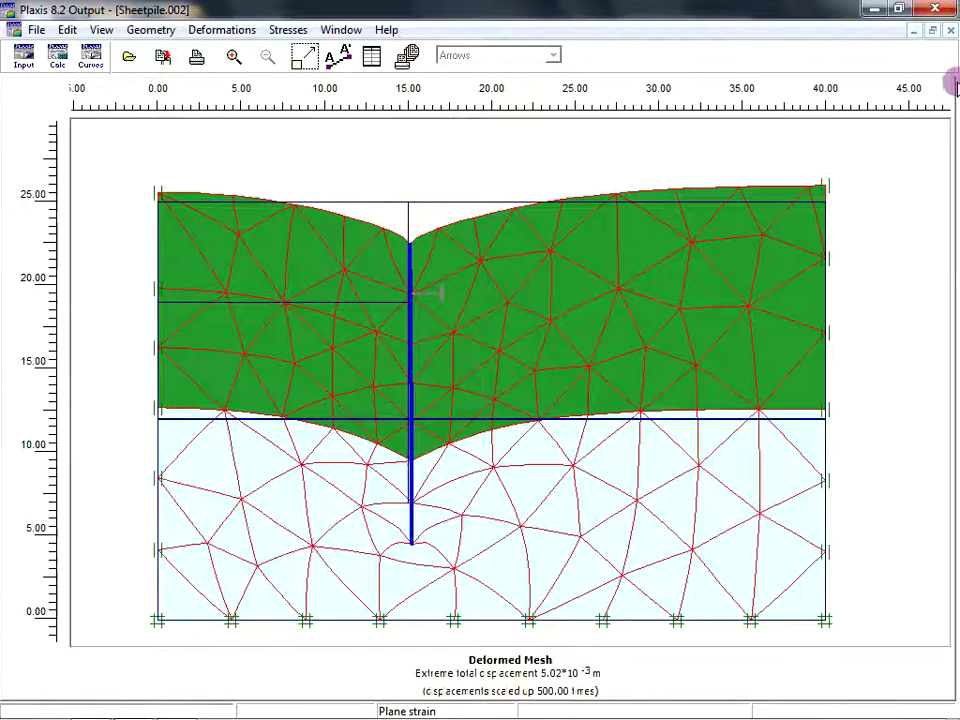
{"action": "left_click", "coordinate": [936, 9]}
- Open the calculation output of Phase 2 to examine its deformed mesh
{"action": "left_click", "coordinate": [172, 426]}
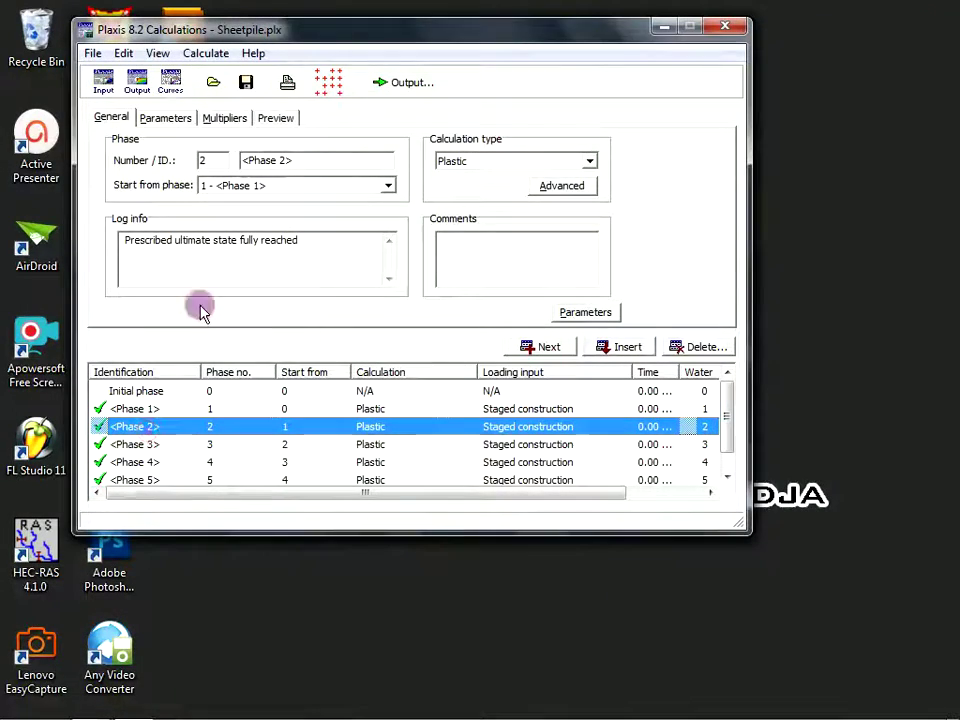
{"action": "left_click", "coordinate": [403, 82]}
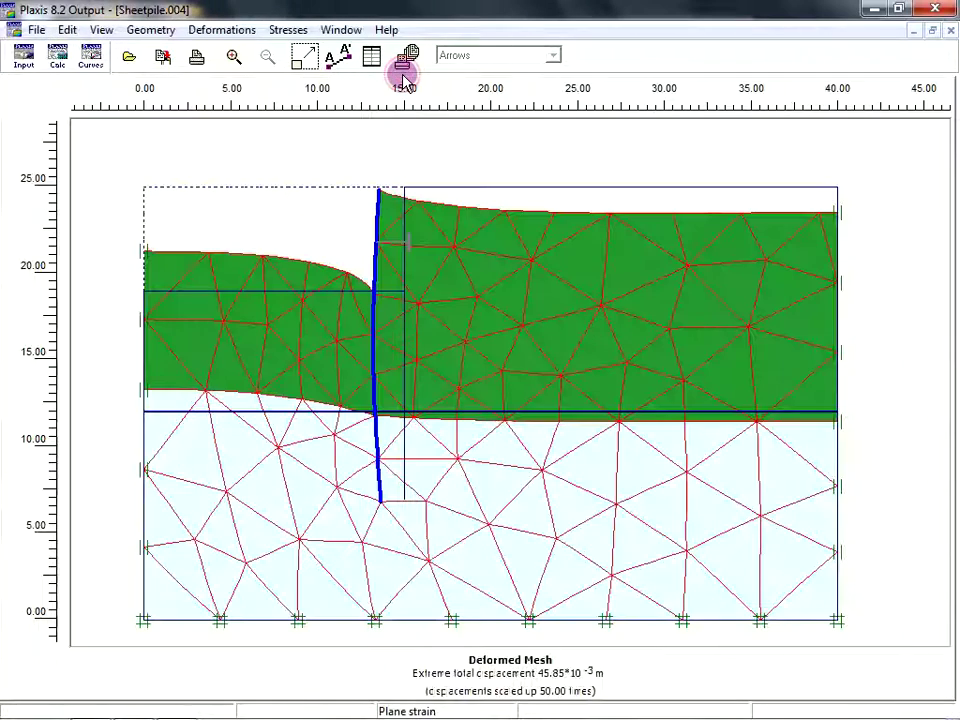
- Examine the deformed mesh outputs of Phase 3 and Phase 4, closing each output window
{"action": "left_click", "coordinate": [938, 9]}
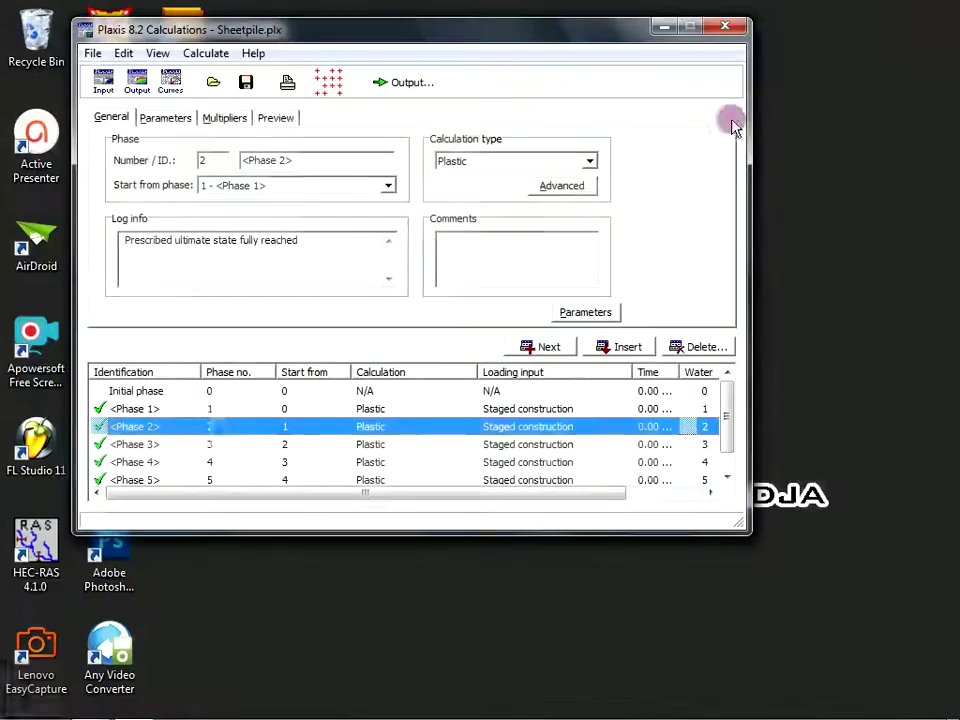
{"action": "left_click", "coordinate": [163, 444]}
{"action": "left_click", "coordinate": [396, 81]}
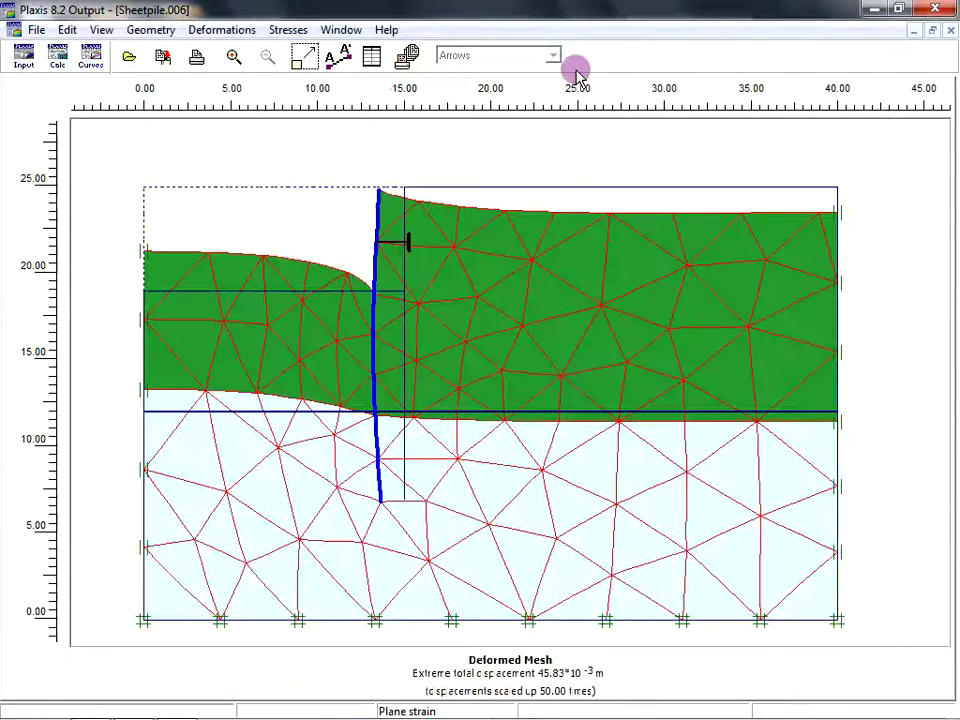
{"action": "left_click", "coordinate": [950, 33]}
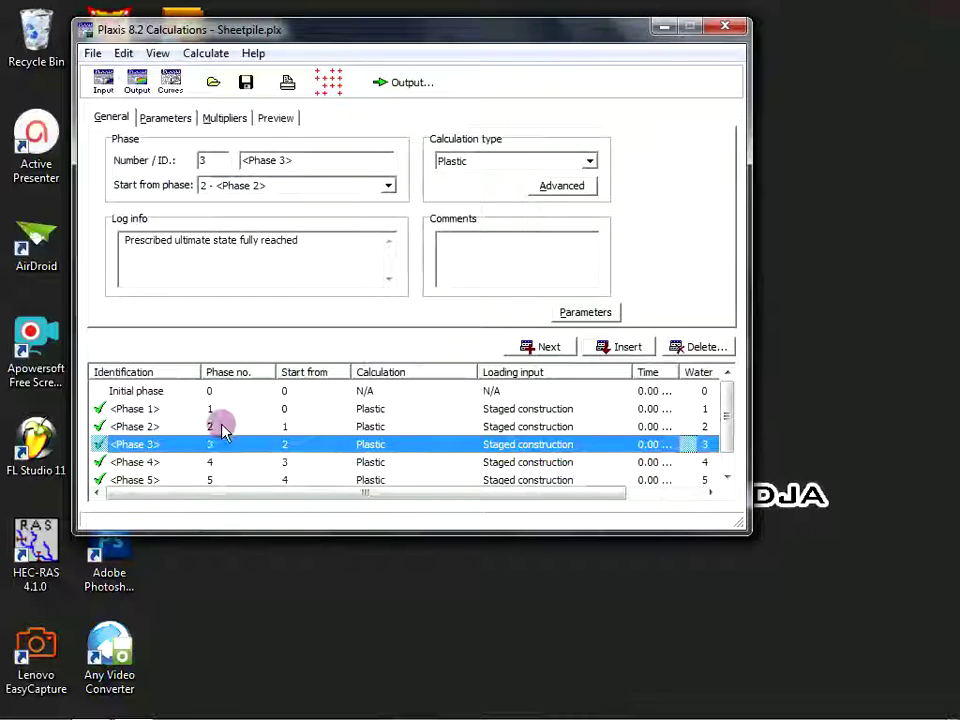
{"action": "left_click", "coordinate": [133, 461]}
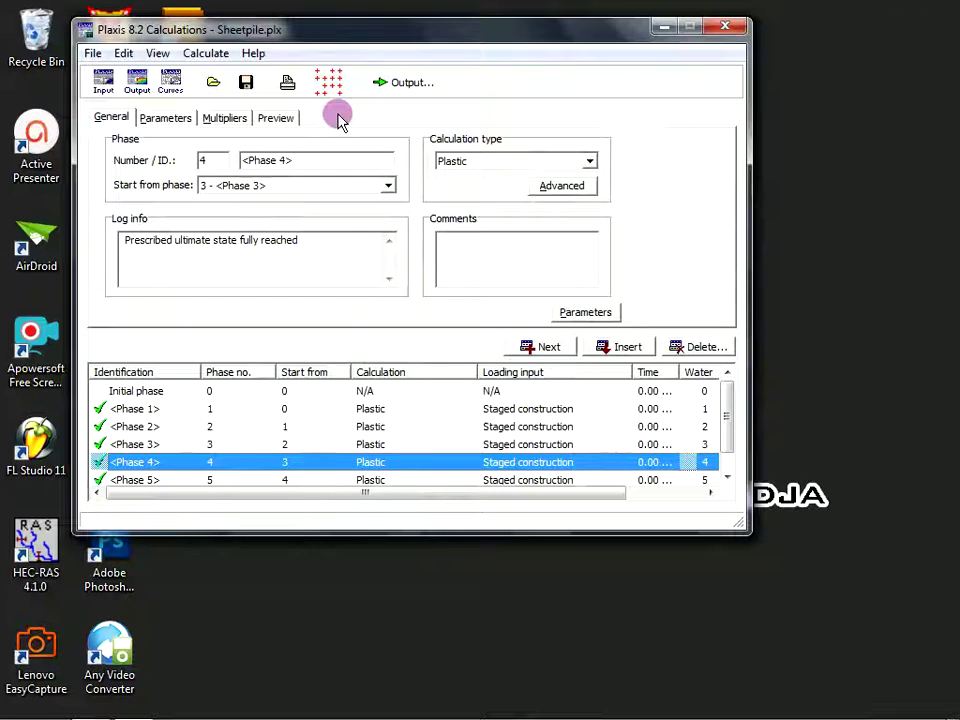
{"action": "left_click", "coordinate": [422, 90]}
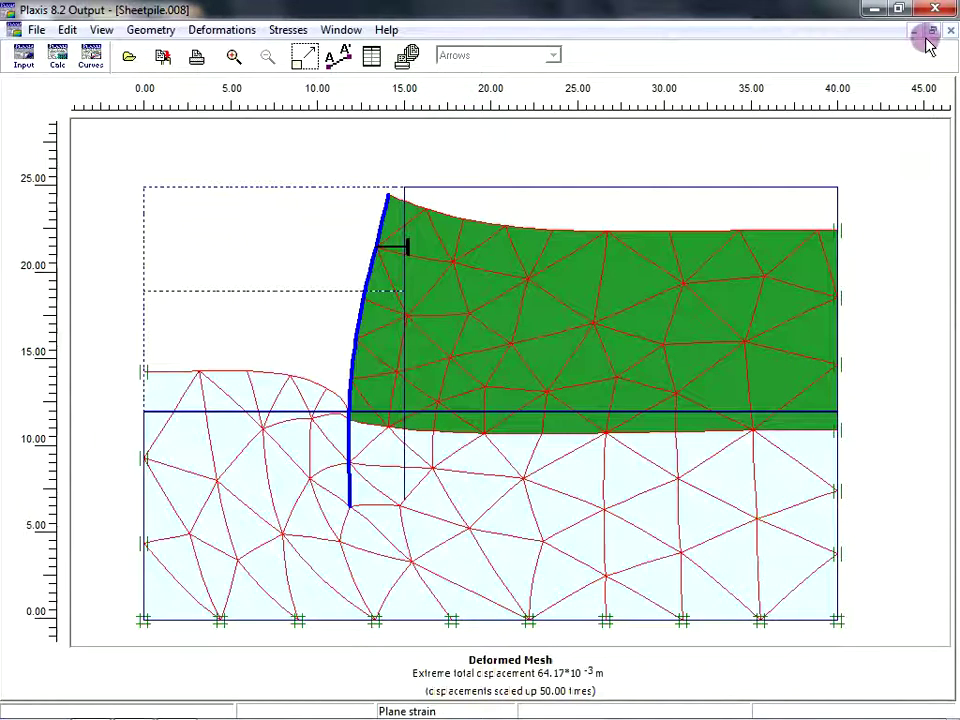
{"action": "left_click", "coordinate": [936, 9]}
- Open the Phase 5 output, examine the total displacements of the sheet pile plate, and close the output
{"action": "left_click", "coordinate": [116, 484]}
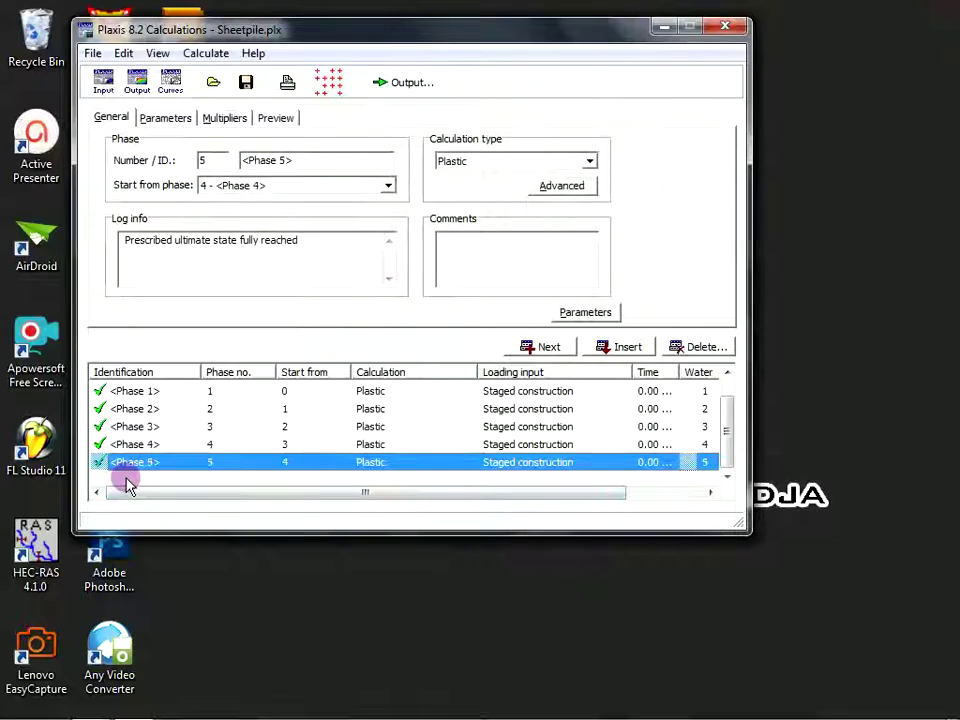
{"action": "left_click", "coordinate": [406, 87]}
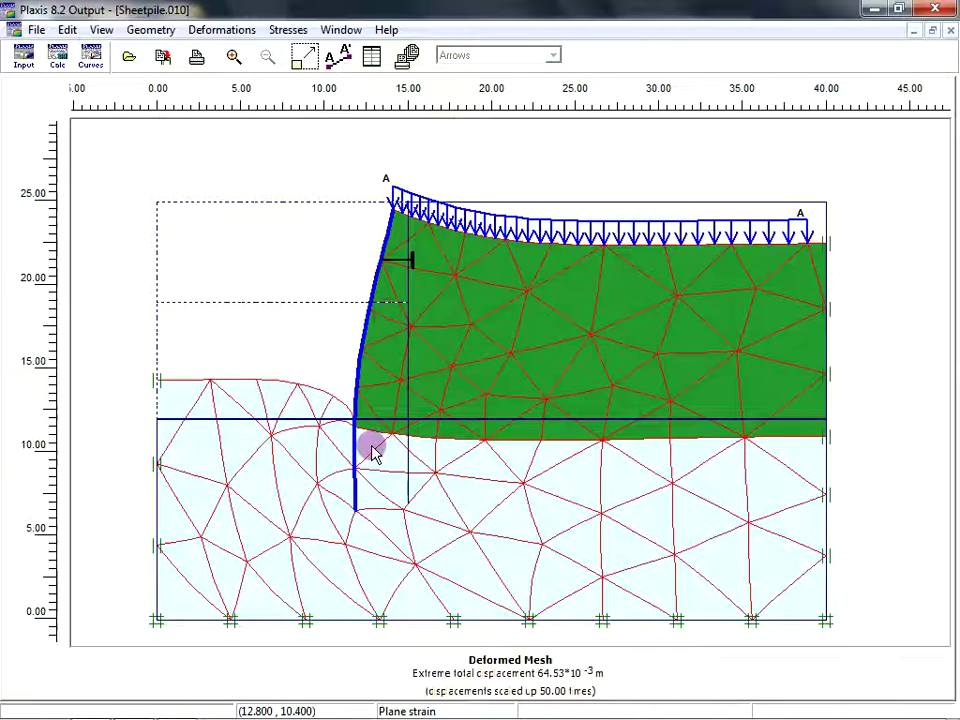
{"action": "left_click", "coordinate": [250, 33]}
{"action": "left_click", "coordinate": [300, 28]}
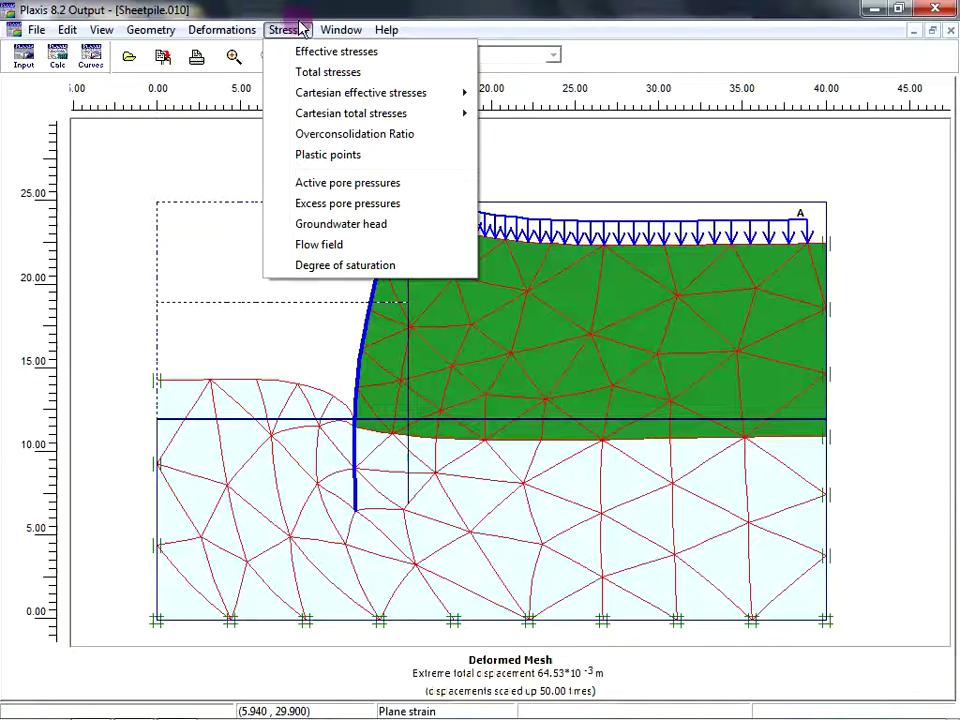
{"action": "left_click", "coordinate": [388, 9]}
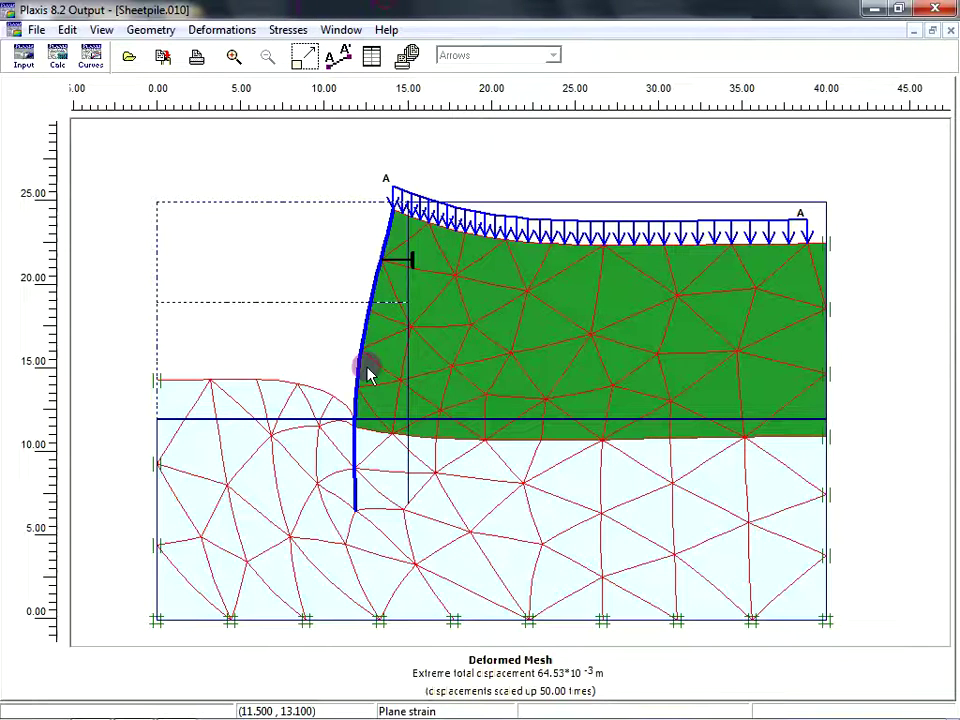
{"action": "double_click", "coordinate": [354, 433]}
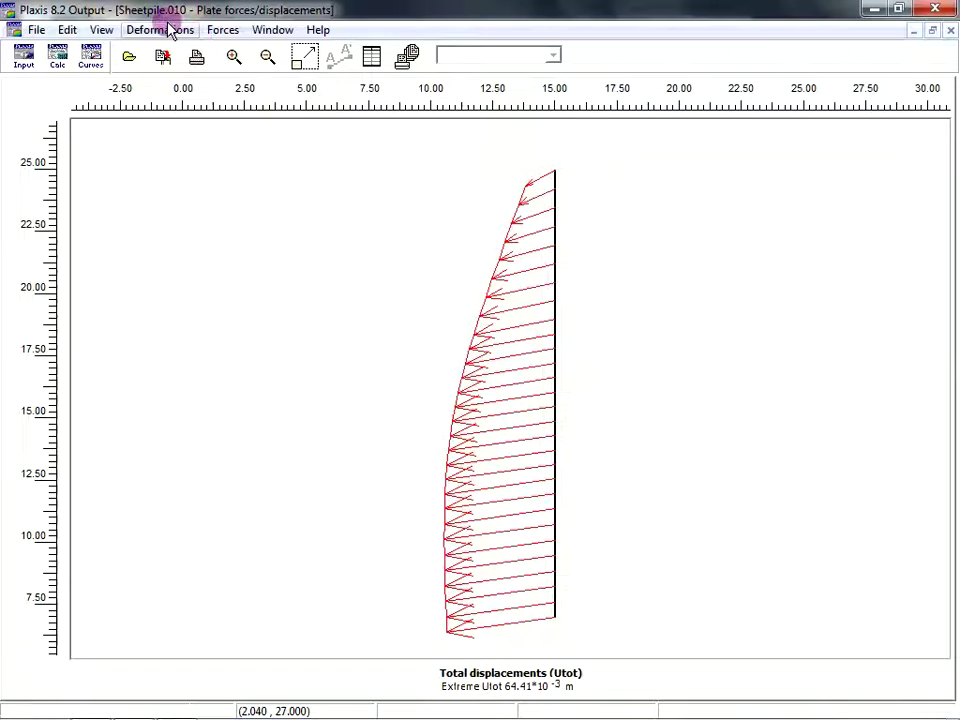
{"action": "left_click", "coordinate": [934, 9]}
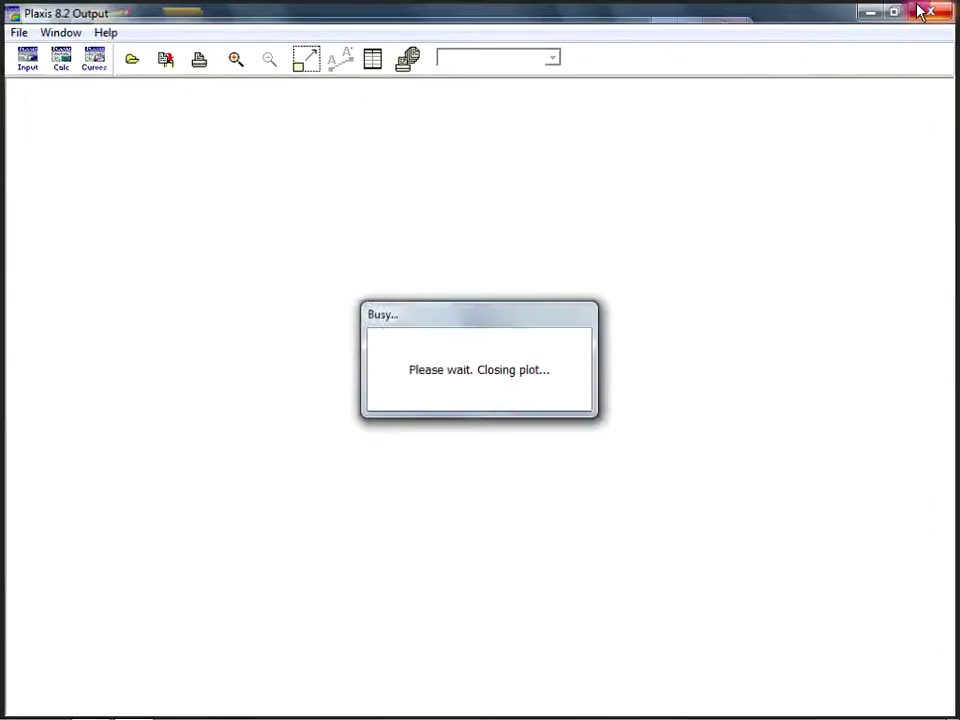
- Reopen the Phase 5 output and display the effective stresses as principal directions
{"action": "left_click", "coordinate": [405, 88]}
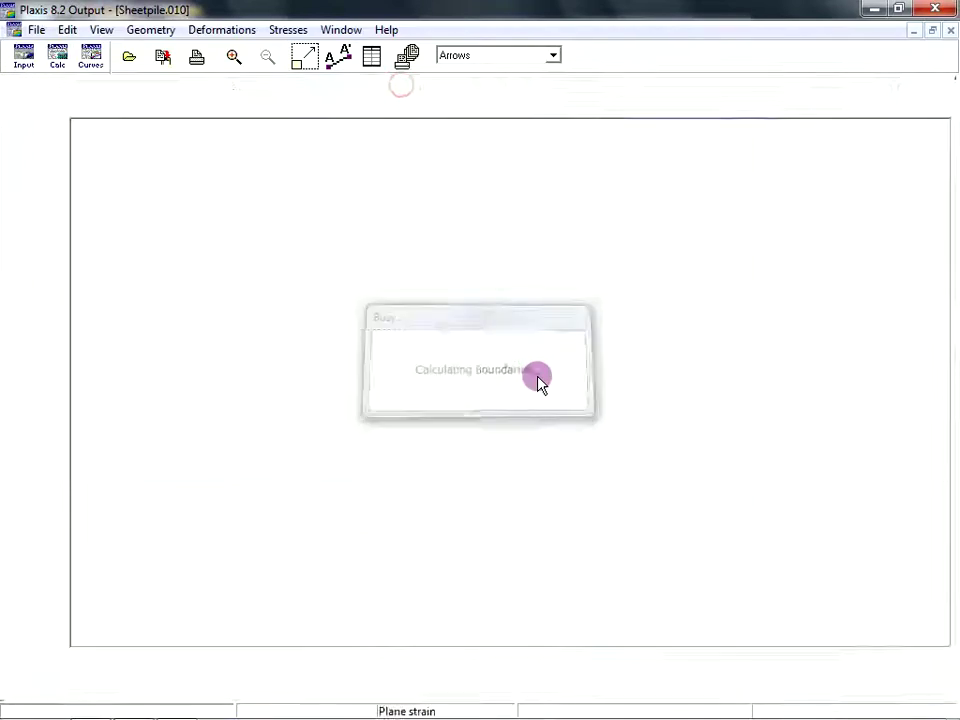
{"action": "left_click", "coordinate": [245, 29]}
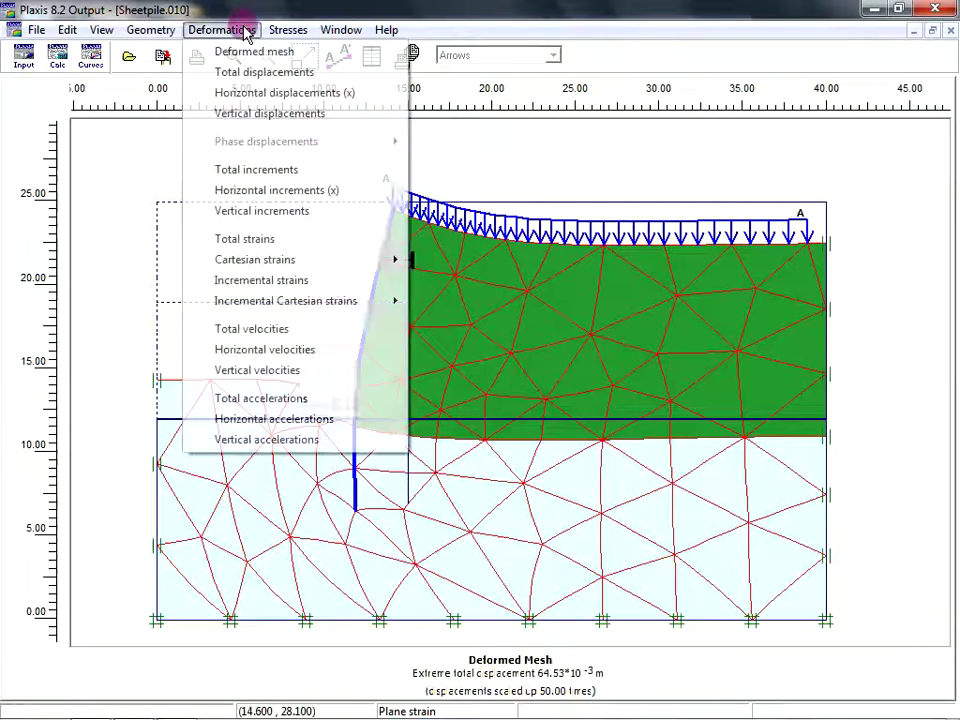
{"action": "mouse_move", "coordinate": [280, 33]}
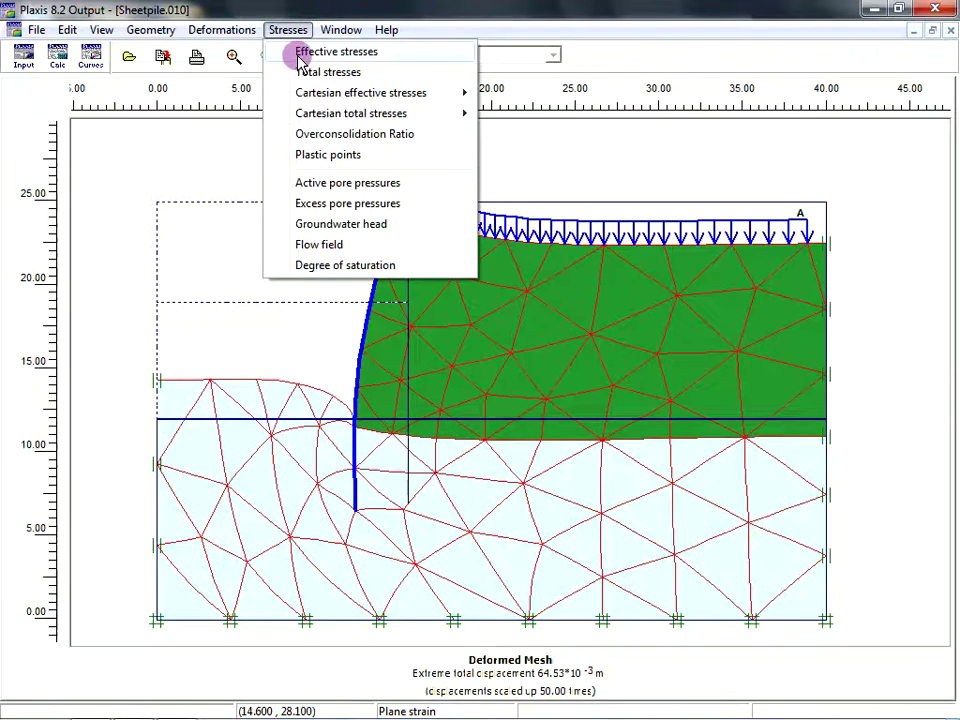
{"action": "left_click", "coordinate": [336, 52]}
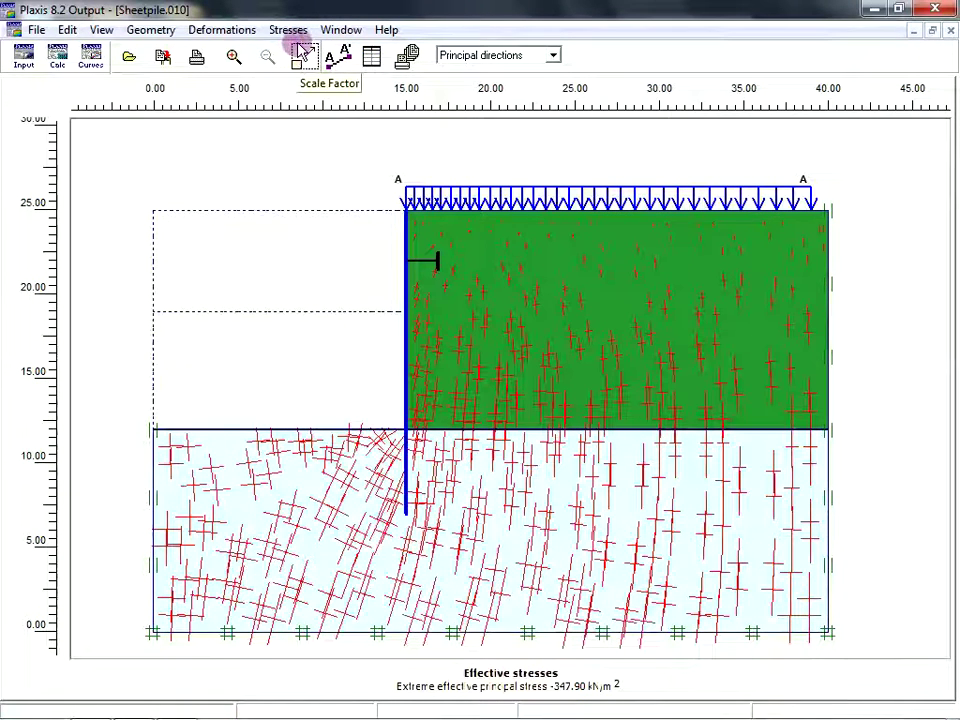
{"action": "left_click", "coordinate": [552, 56]}
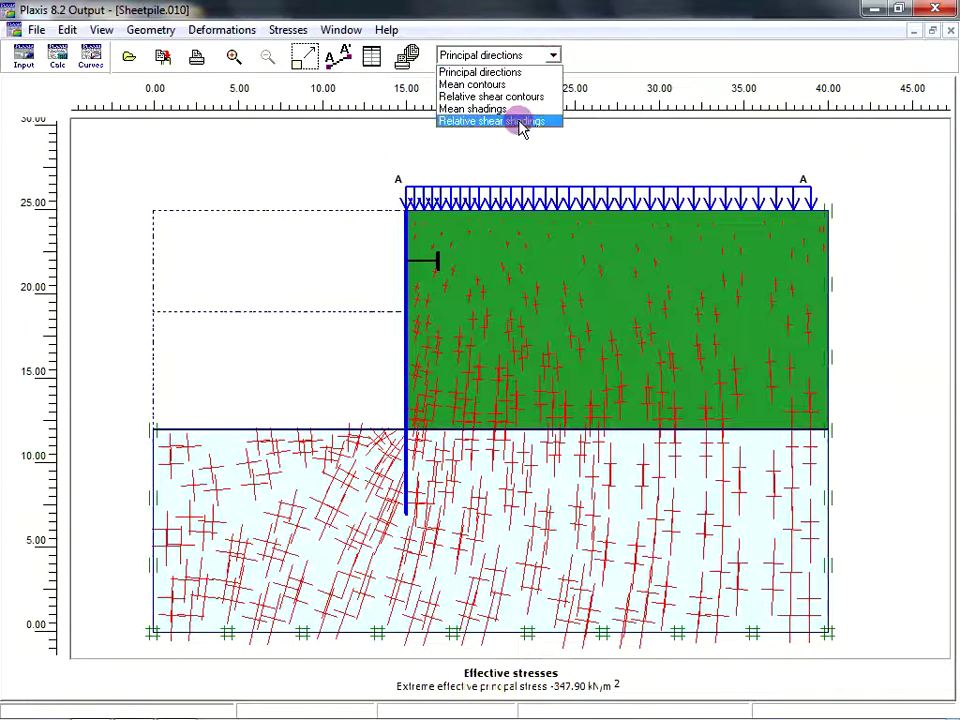
{"action": "left_click", "coordinate": [366, 152]}
- Display the total incremental displacements of Phase 5 as shadings
{"action": "left_click", "coordinate": [247, 31]}
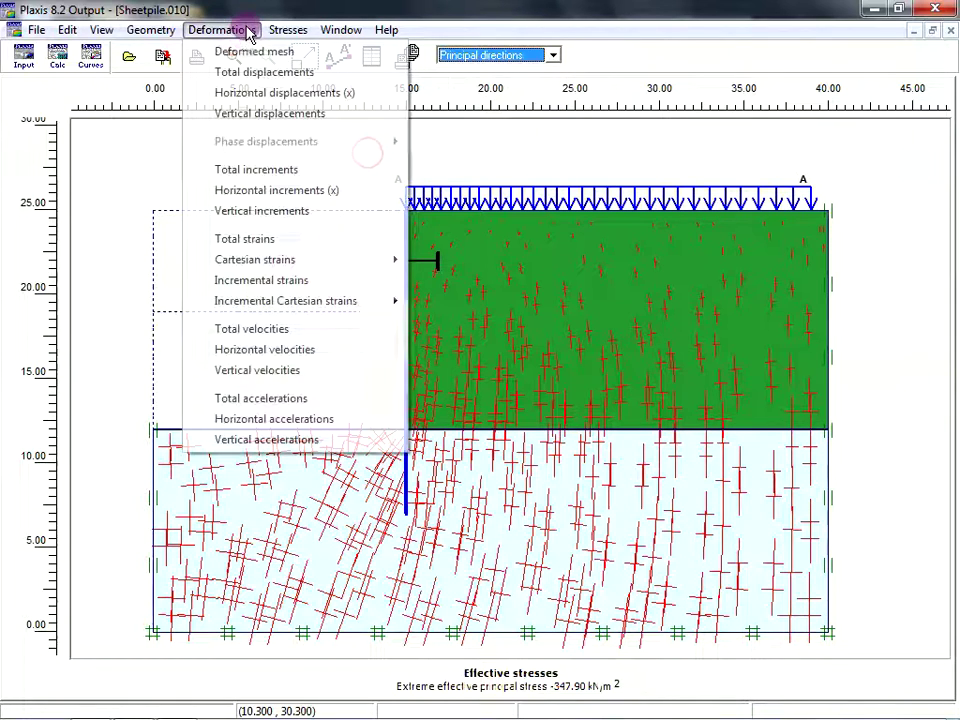
{"action": "mouse_move", "coordinate": [305, 38]}
{"action": "mouse_move", "coordinate": [192, 30]}
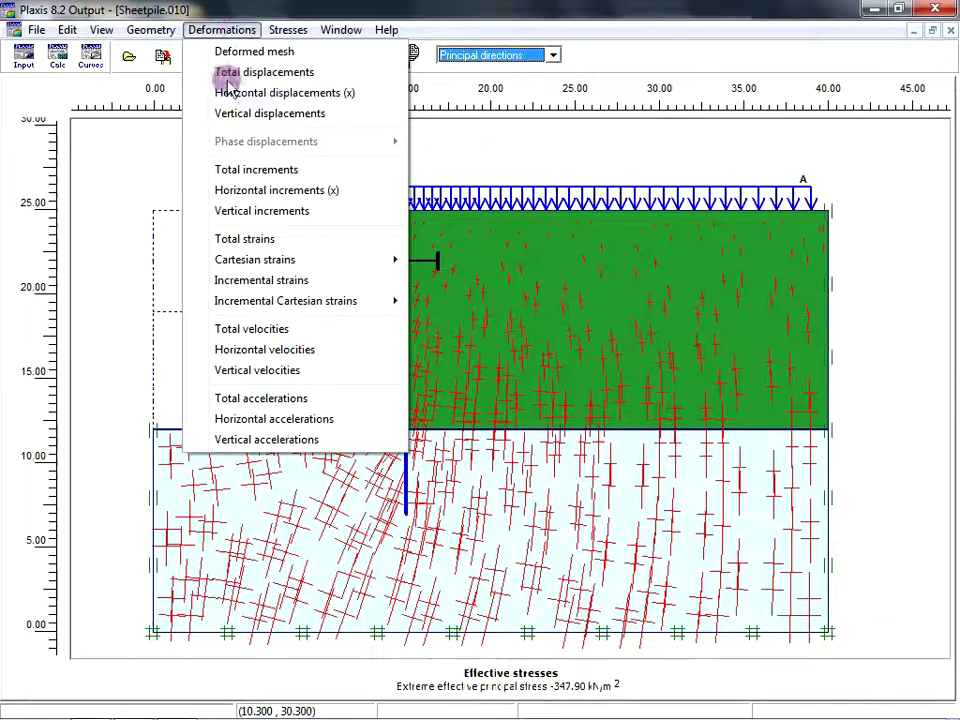
{"action": "left_click", "coordinate": [317, 170]}
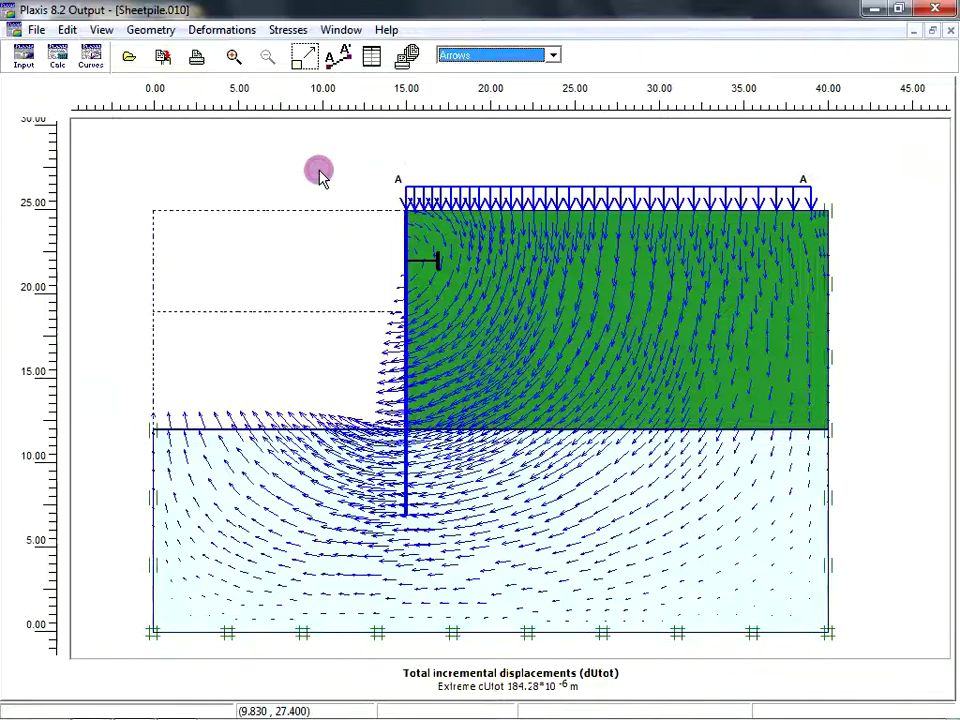
{"action": "left_click", "coordinate": [524, 58]}
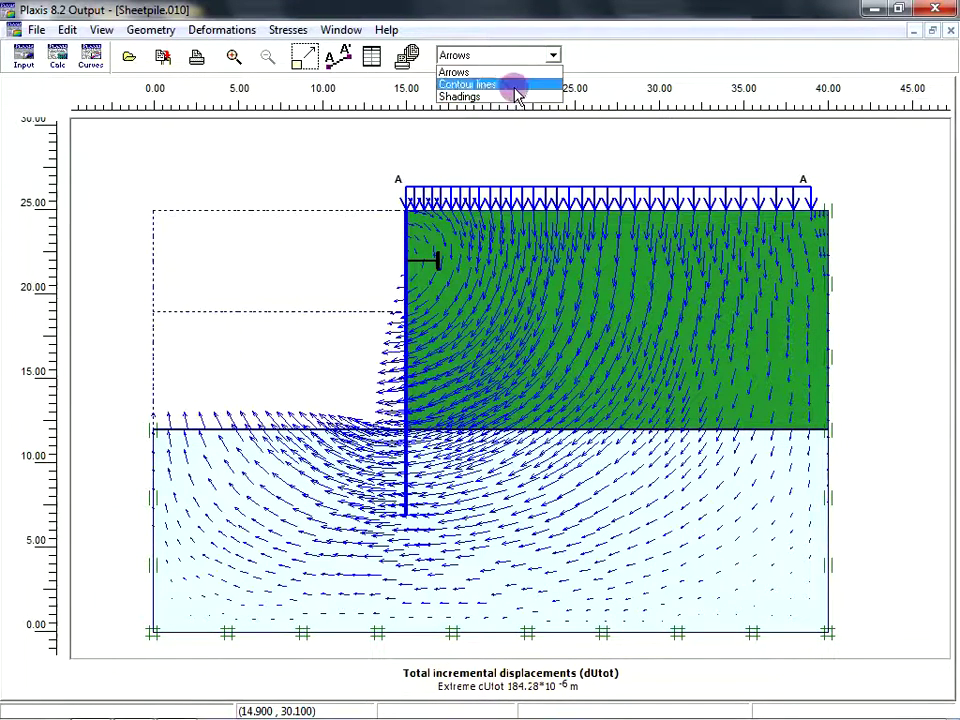
{"action": "left_click", "coordinate": [510, 96]}
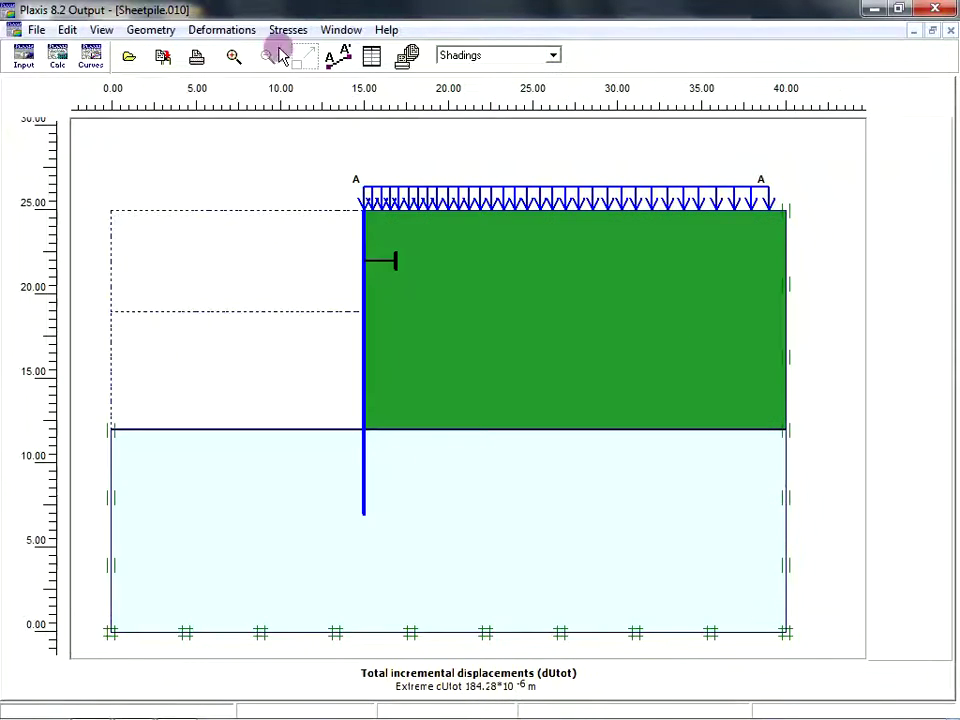
- Display the horizontal displacements of the soil in Phase 5 as shadings
{"action": "left_click", "coordinate": [221, 30]}
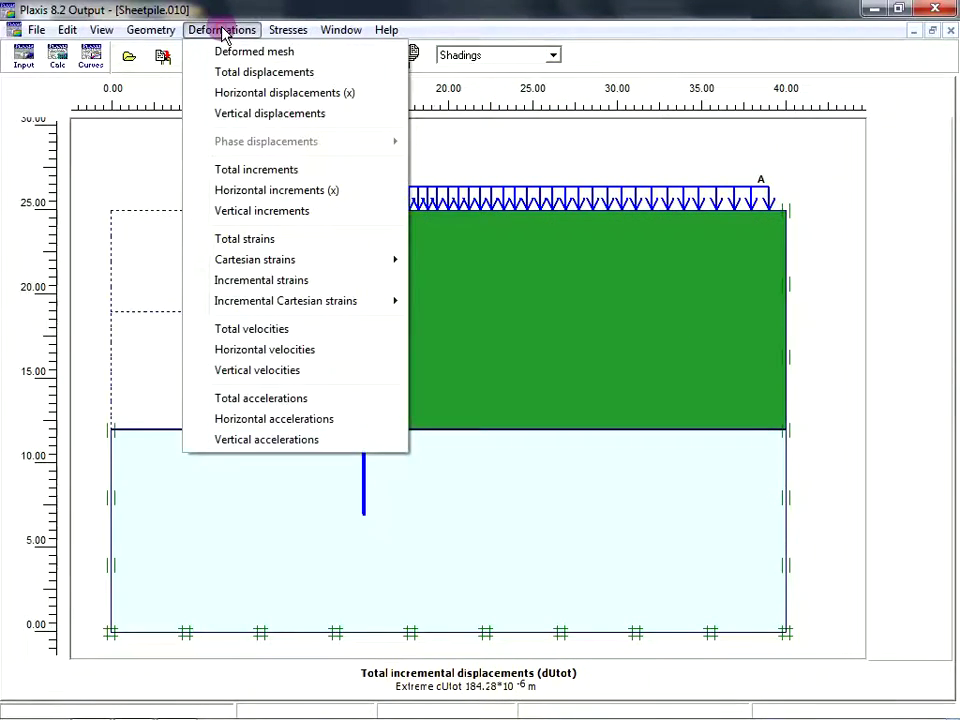
{"action": "left_click", "coordinate": [280, 94]}
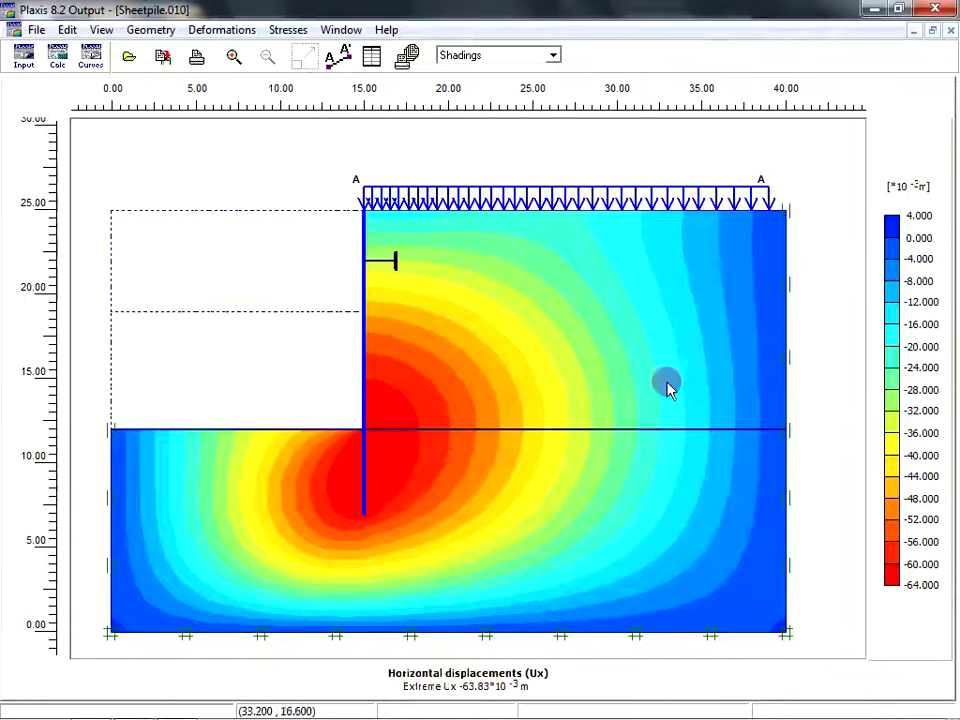
{"action": "left_click", "coordinate": [222, 30]}
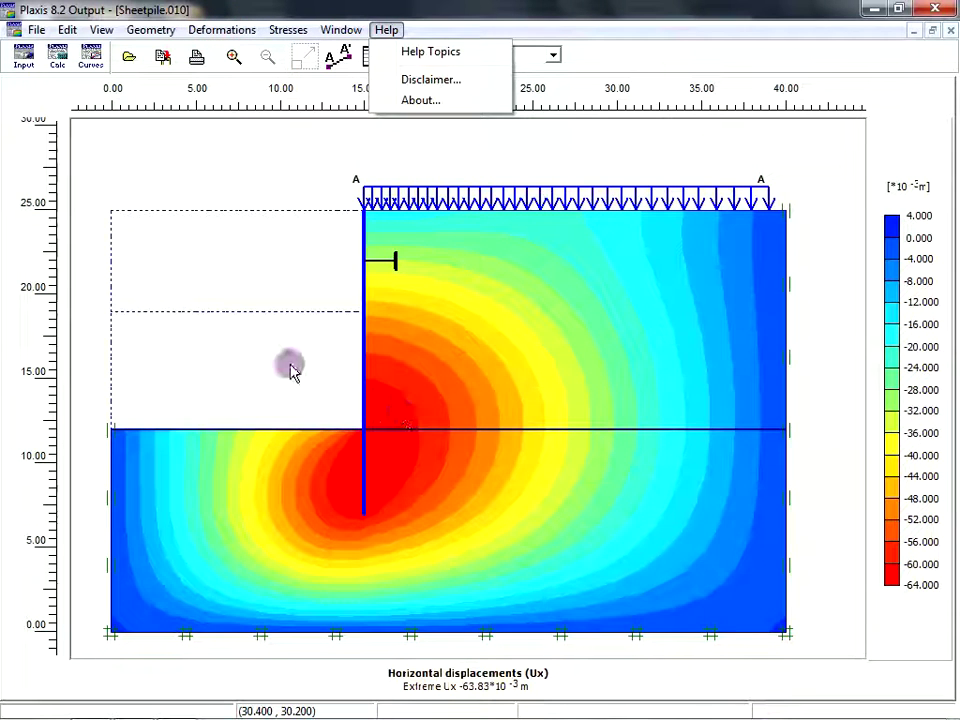
{"action": "left_click", "coordinate": [290, 370]}
- Open the sheet pile's plate results and view its horizontal displacements, vertical displacements and bending moments
{"action": "double_click", "coordinate": [360, 372]}
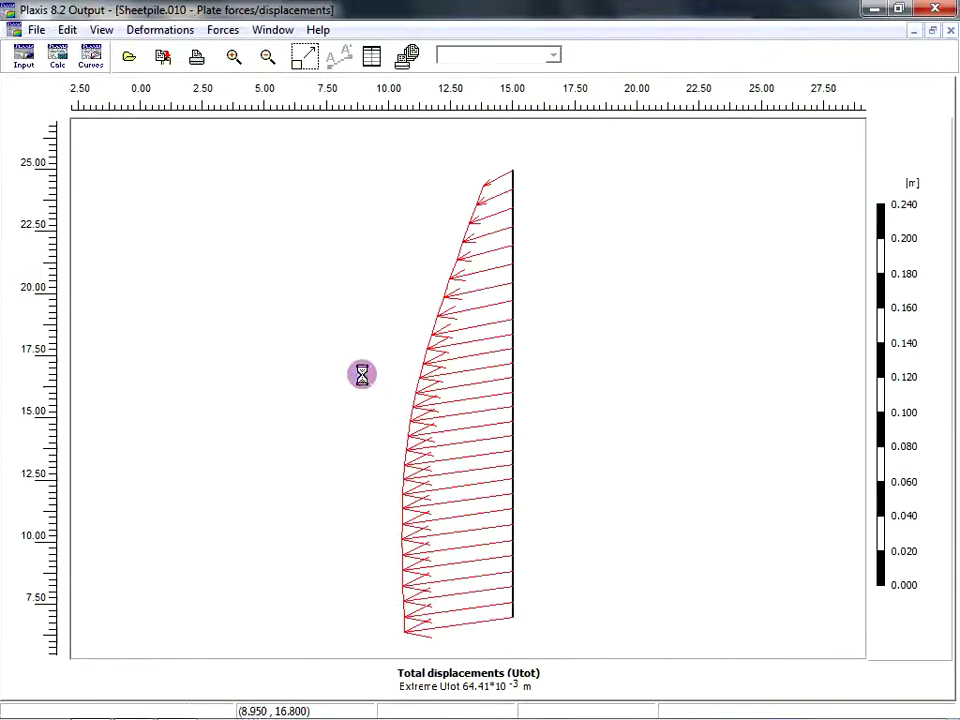
{"action": "left_click", "coordinate": [184, 31]}
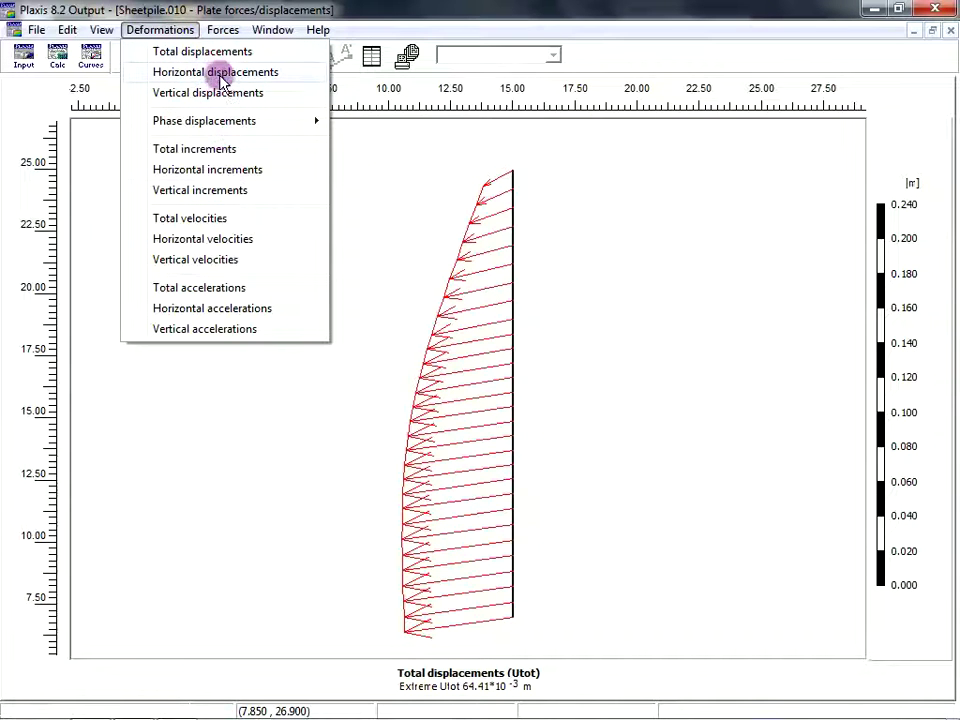
{"action": "left_click", "coordinate": [222, 74]}
{"action": "left_click", "coordinate": [189, 29]}
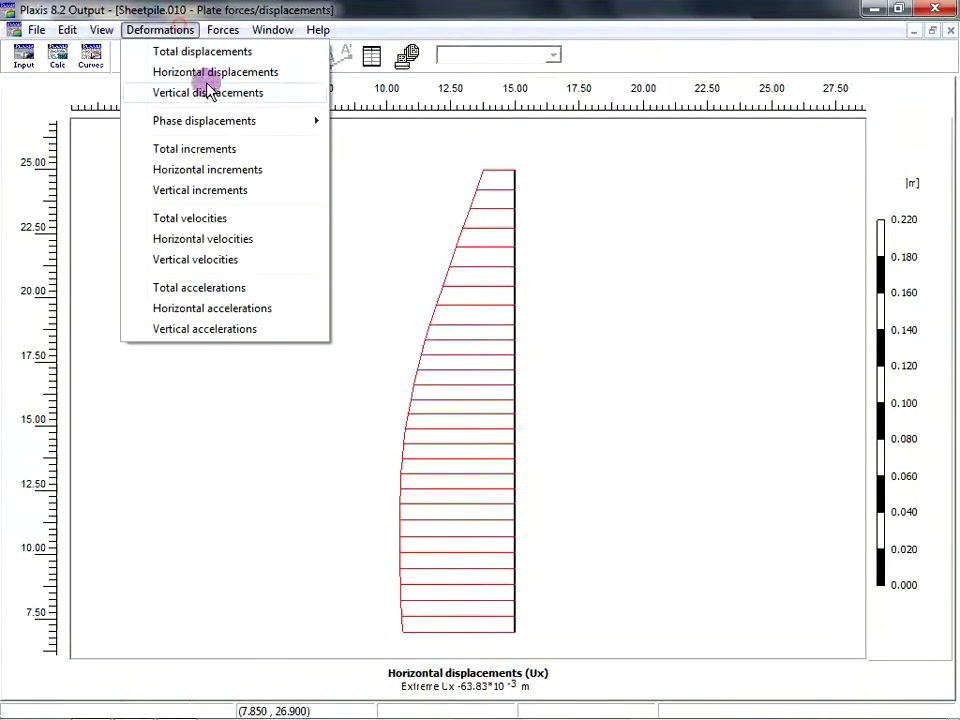
{"action": "left_click", "coordinate": [209, 93]}
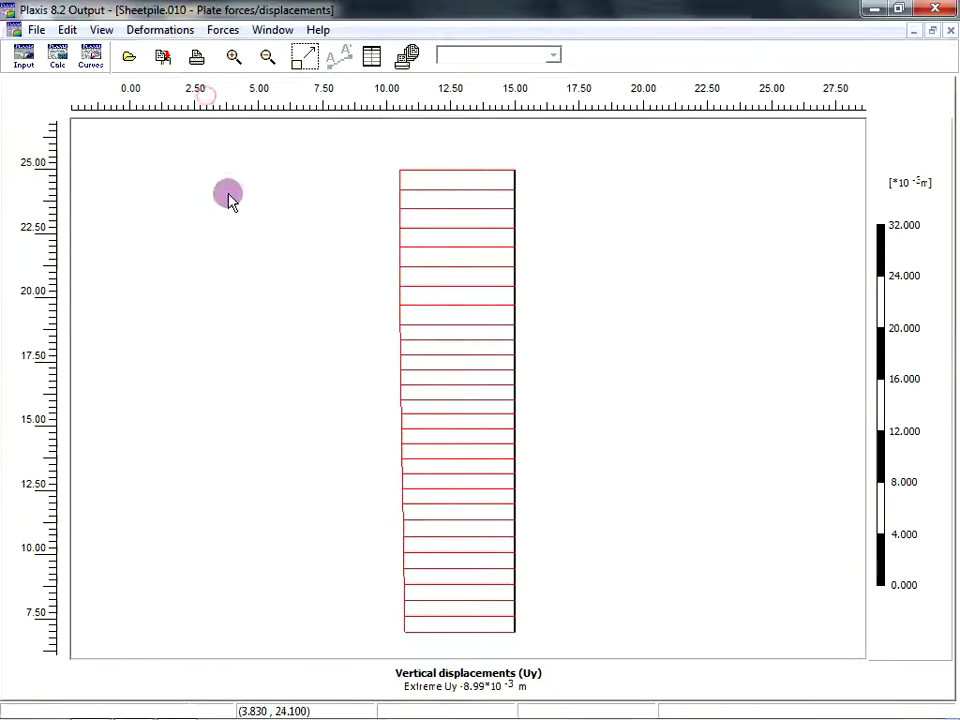
{"action": "left_click", "coordinate": [226, 34]}
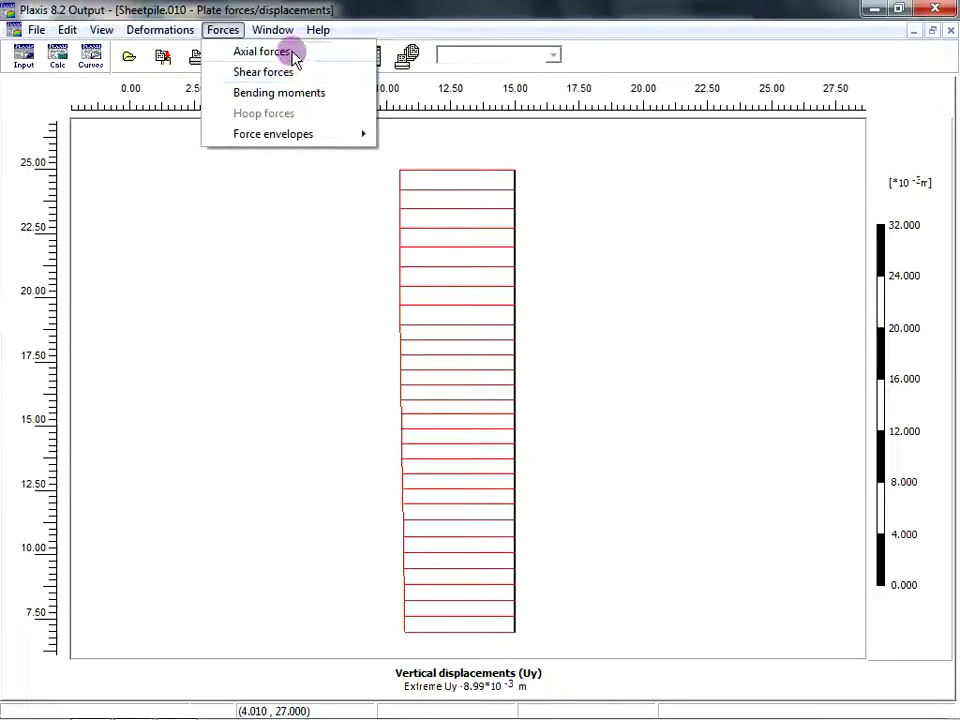
{"action": "left_click", "coordinate": [289, 100]}
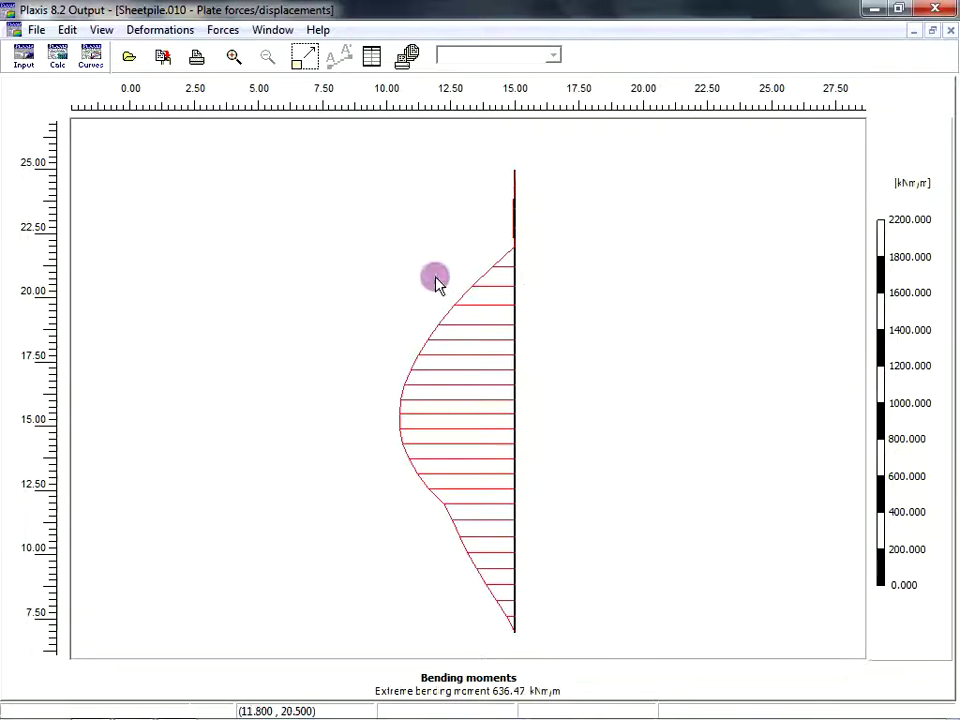
- Start a new chart in Plaxis Curves and import the curve data from the Sheetpile project on the desktop
{"action": "left_click", "coordinate": [95, 58]}
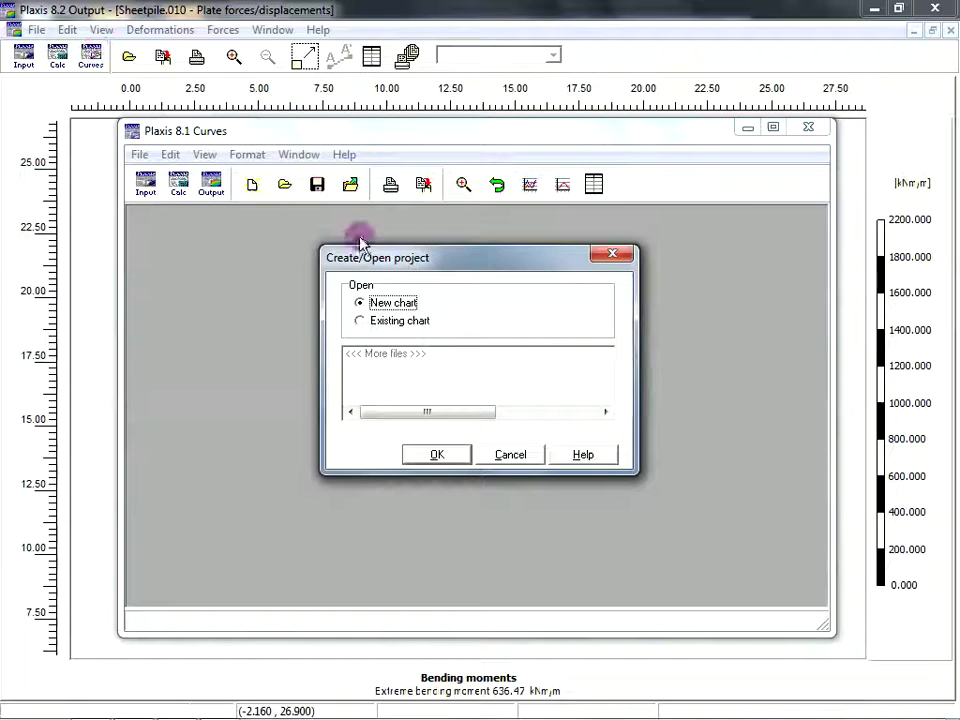
{"action": "left_click", "coordinate": [438, 456]}
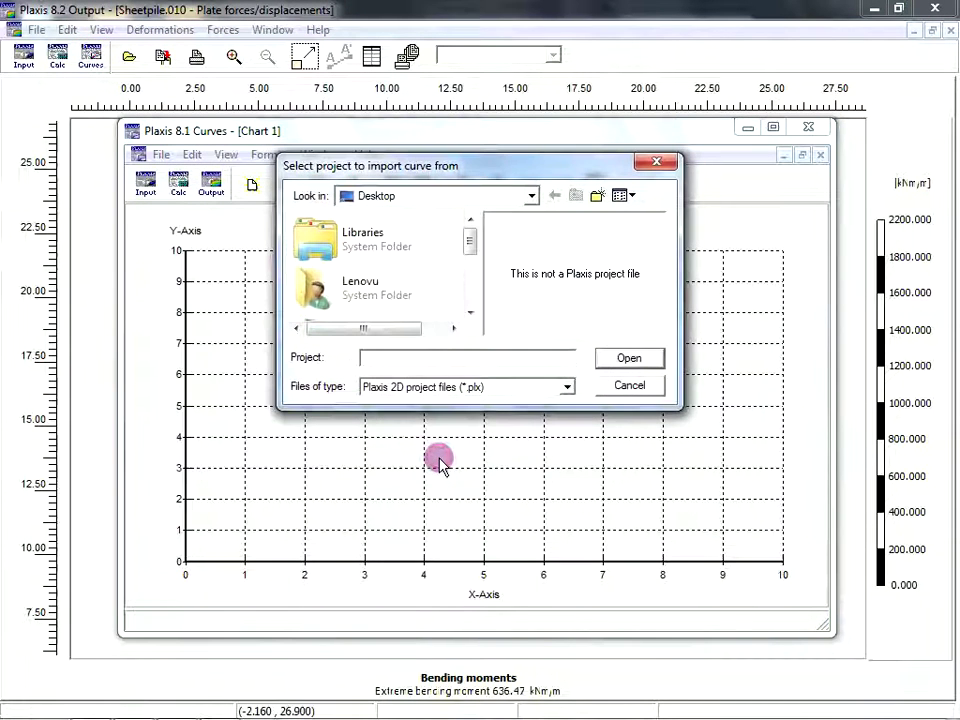
{"action": "left_click_drag", "start_coordinate": [476, 244], "coordinate": [467, 311]}
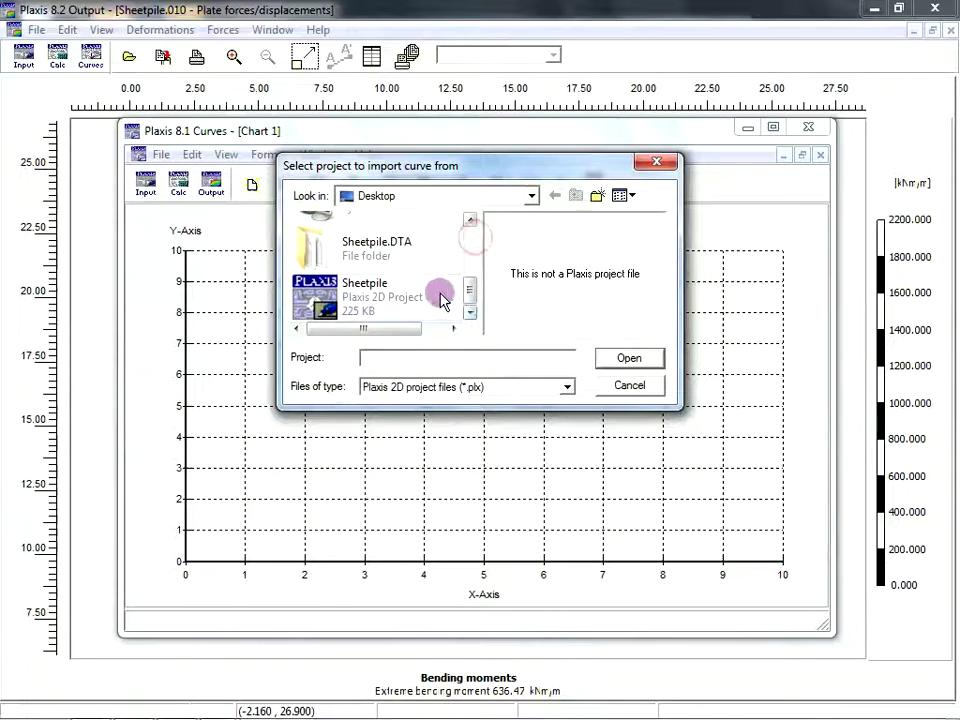
{"action": "left_click", "coordinate": [403, 292]}
{"action": "left_click", "coordinate": [628, 357]}
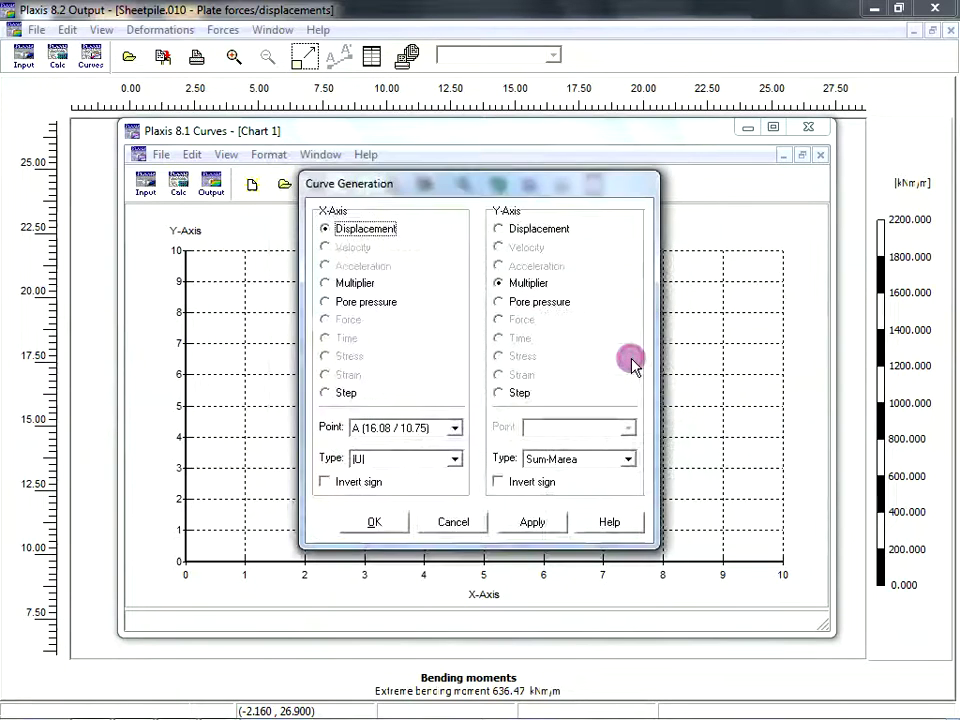
- Generate a curve with the |U| displacement of point A on the X-axis and the Sum-Marea multiplier on the Y-axis
{"action": "left_click", "coordinate": [350, 231]}
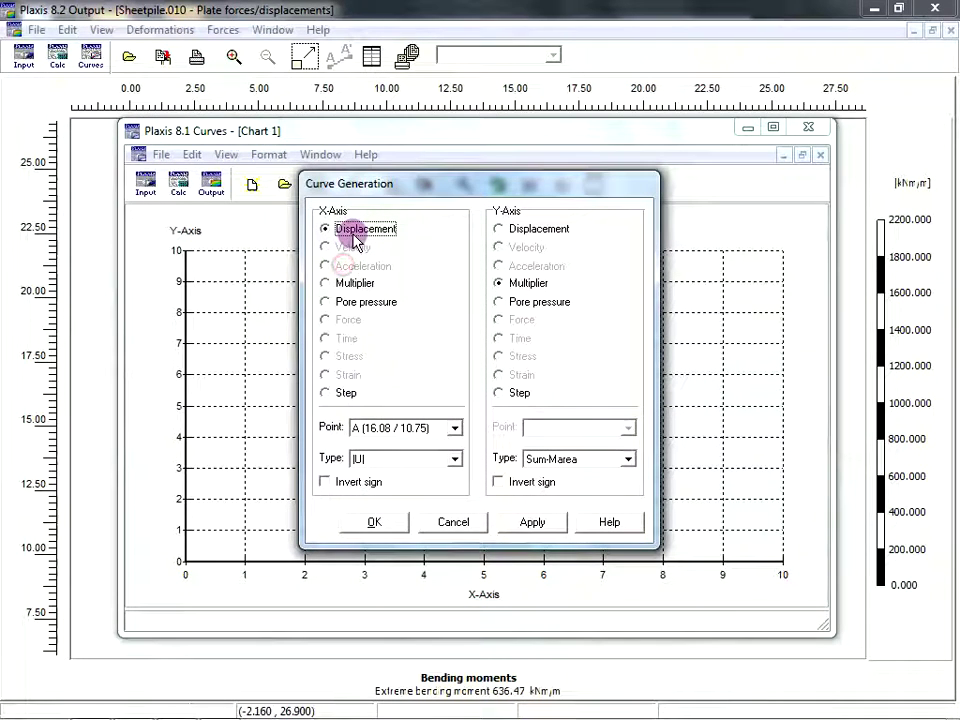
{"action": "left_click", "coordinate": [352, 283]}
{"action": "left_click", "coordinate": [362, 228]}
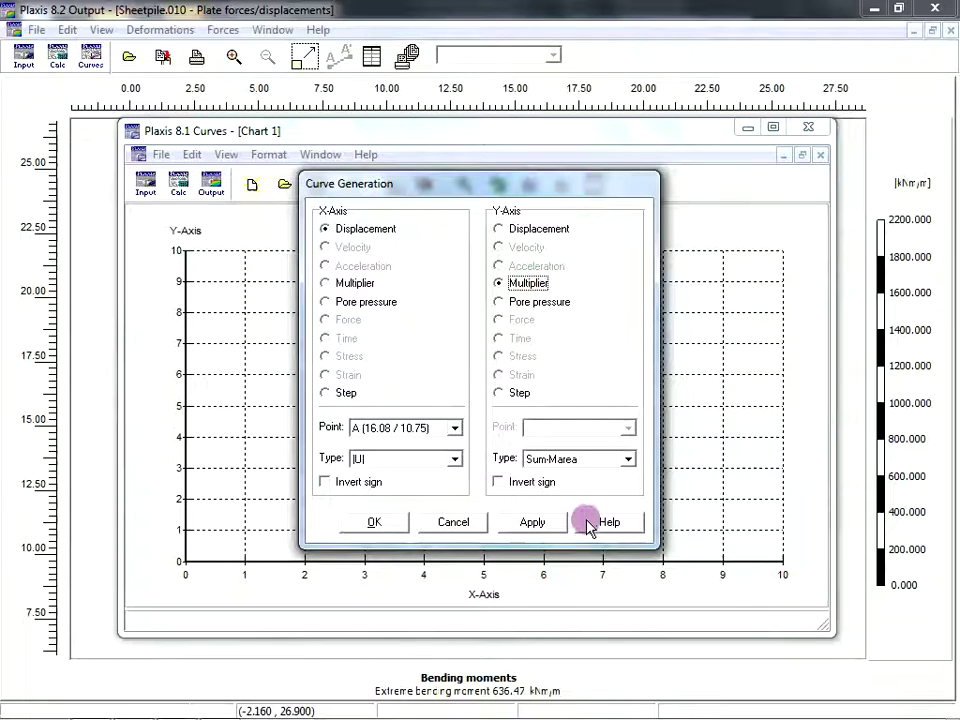
{"action": "left_click", "coordinate": [538, 522]}
{"action": "left_click", "coordinate": [374, 522]}
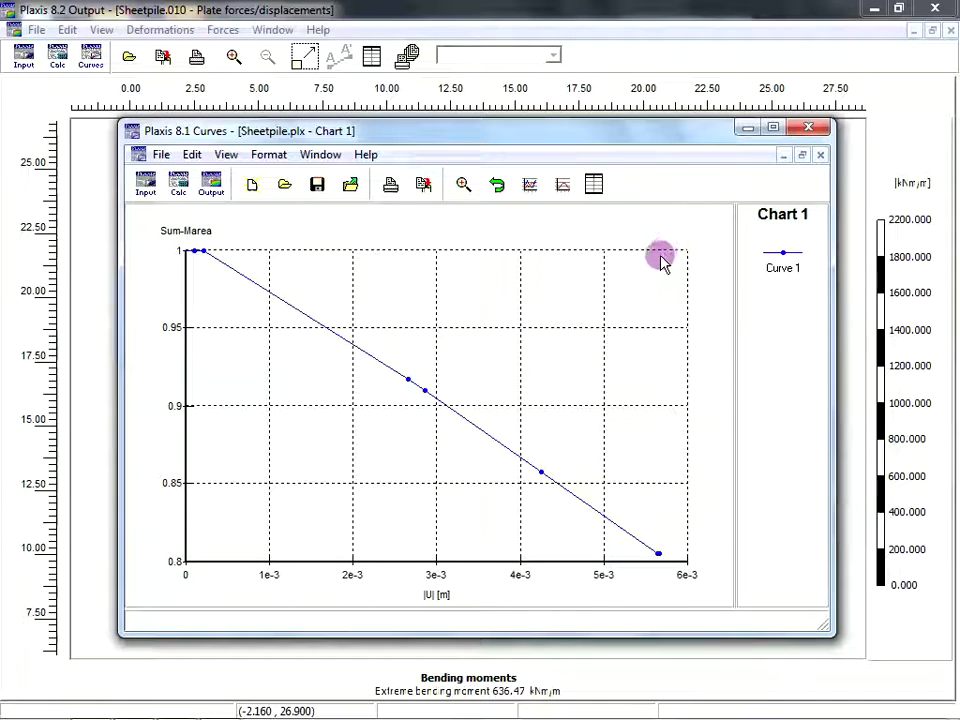
- Save the chart and close the Curves, Output and Calculations programs
{"action": "left_click", "coordinate": [317, 186]}
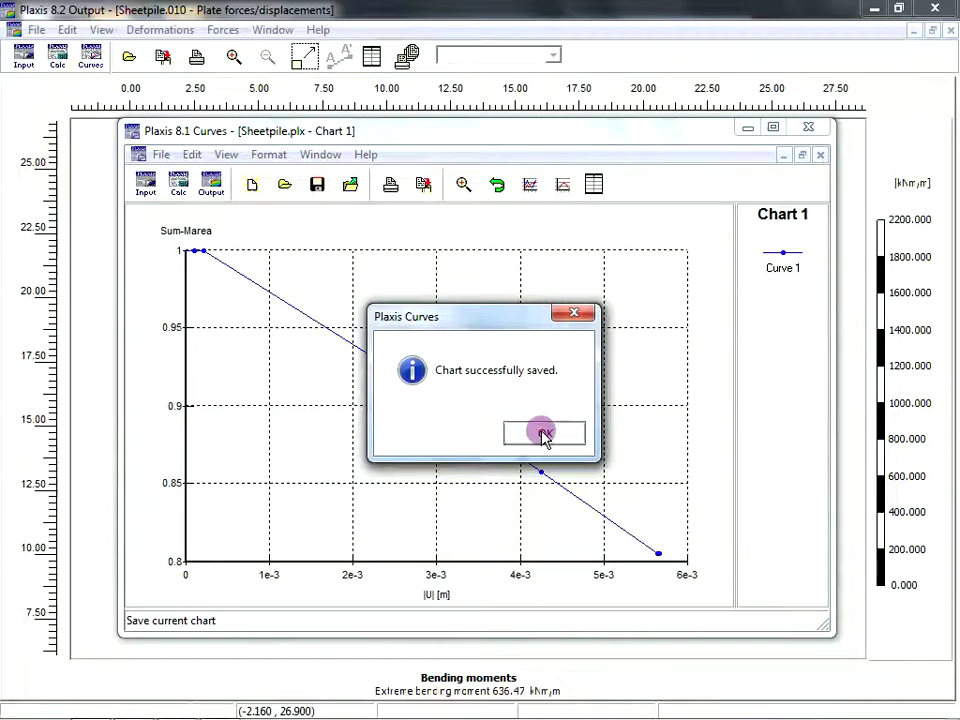
{"action": "left_click", "coordinate": [541, 431]}
{"action": "left_click", "coordinate": [806, 128]}
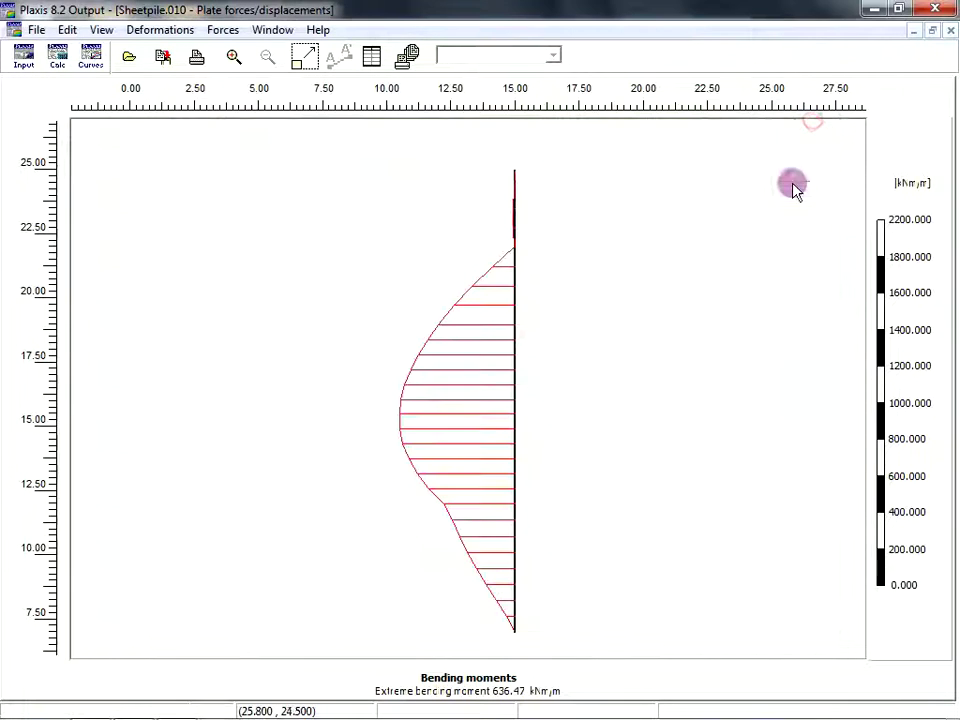
{"action": "left_click", "coordinate": [934, 8]}
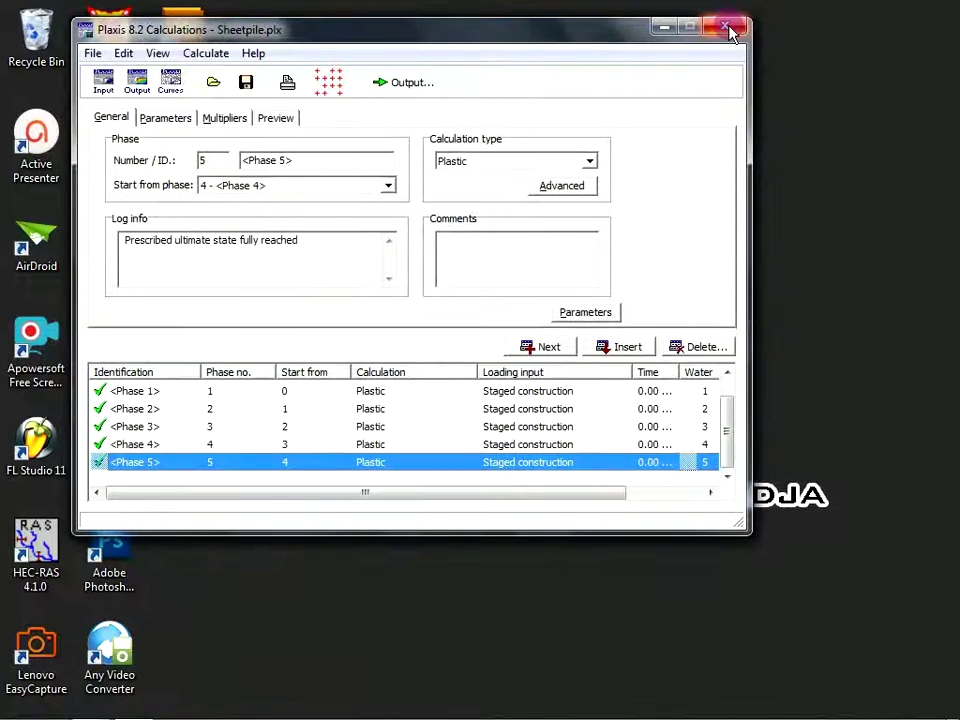
{"action": "left_click", "coordinate": [727, 28]}
- Refresh the desktop and open a Windows Explorer window
{"action": "right_click", "coordinate": [647, 236]}
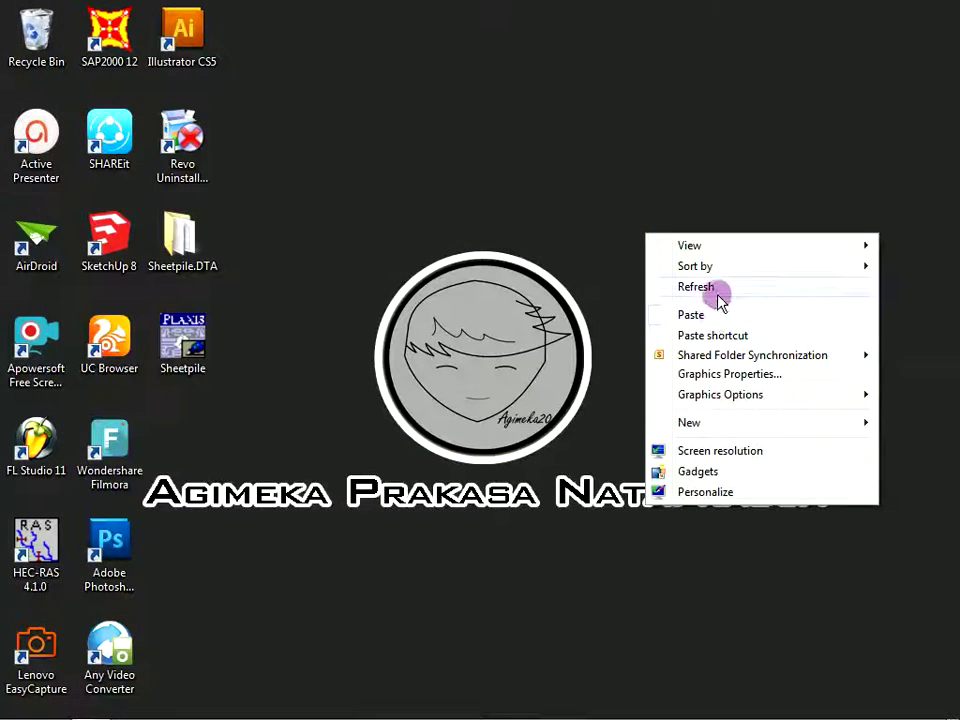
{"action": "left_click", "coordinate": [716, 290]}
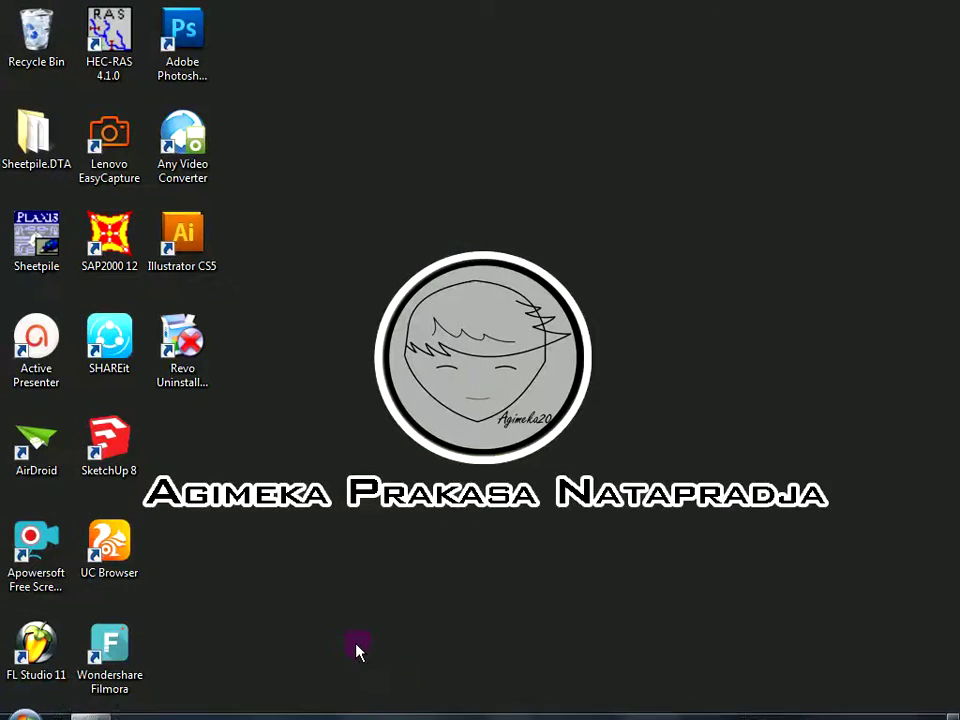
{"action": "key", "text": "super+e"}
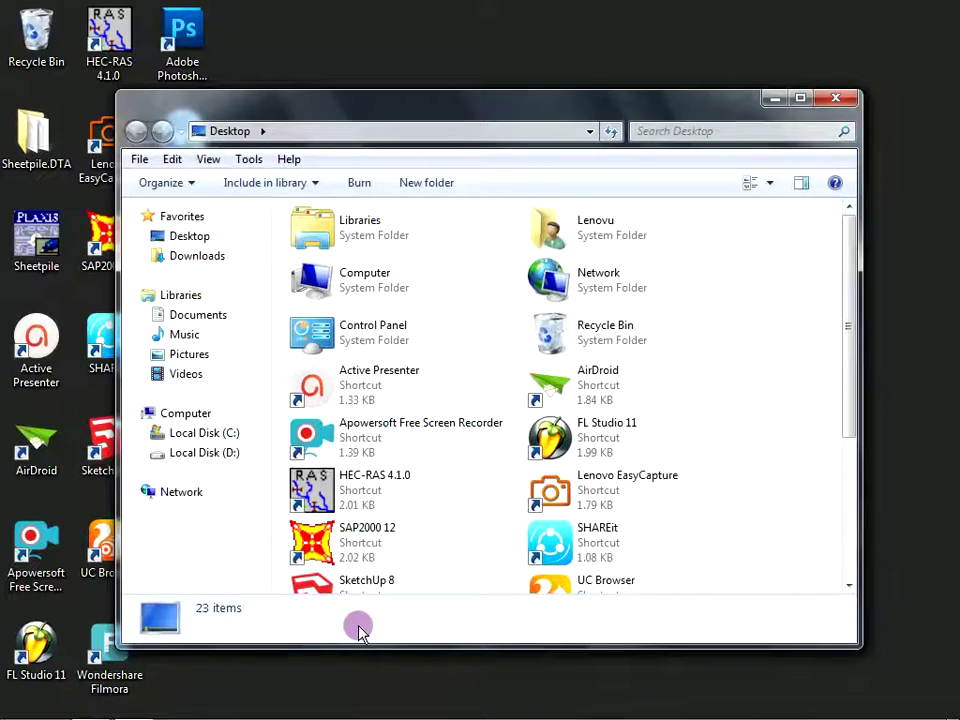